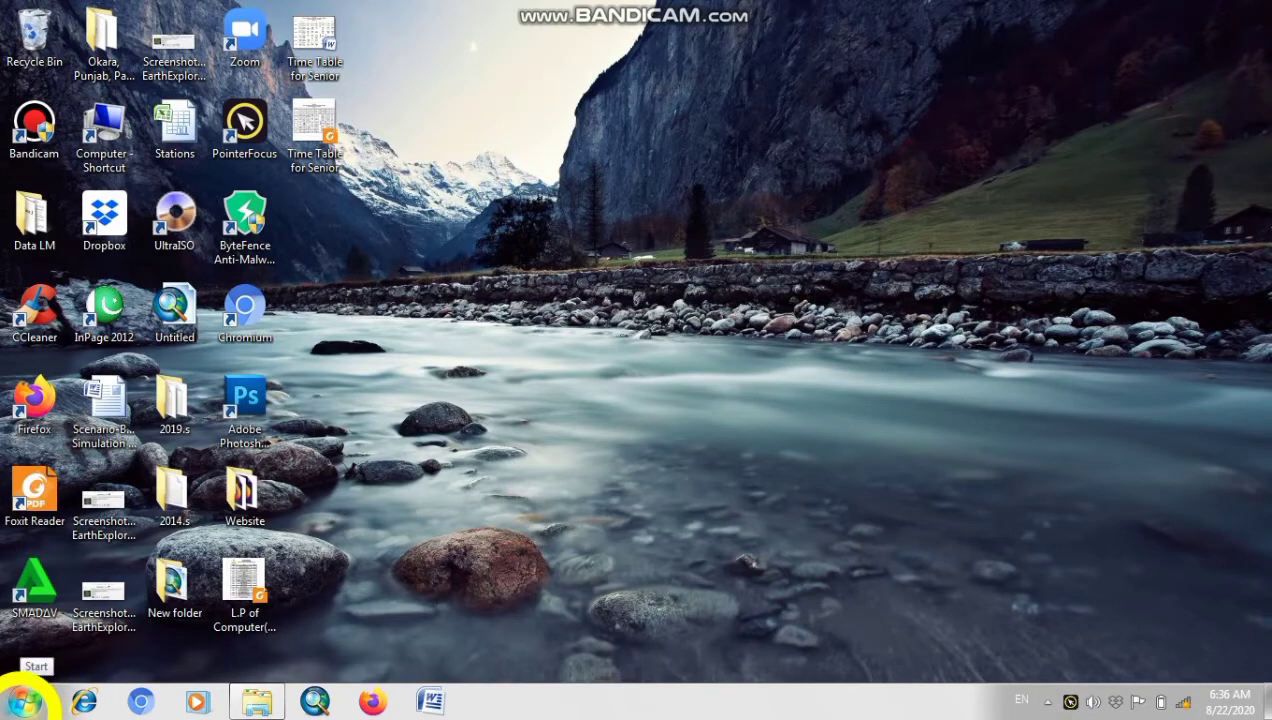
Step: Start Microsoft Office Excel 2007 and open the recent workbook Grading Formula
click(25, 700)
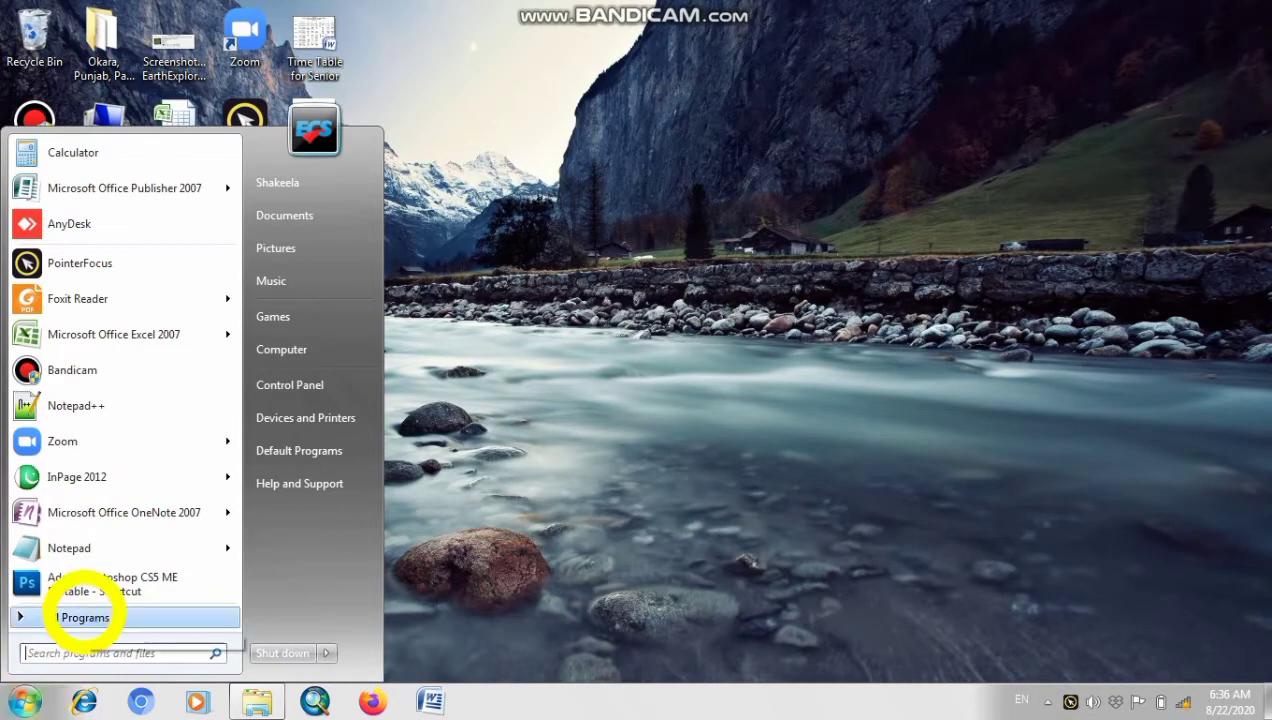
click(85, 615)
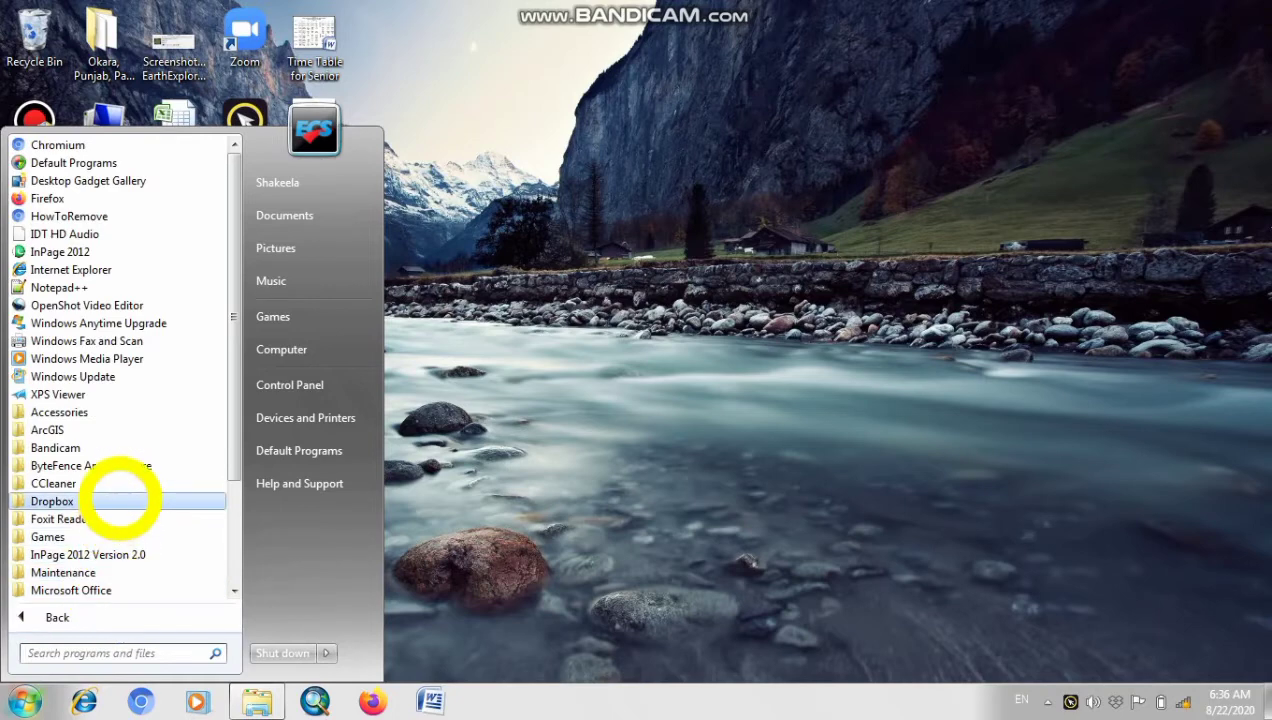
click(140, 590)
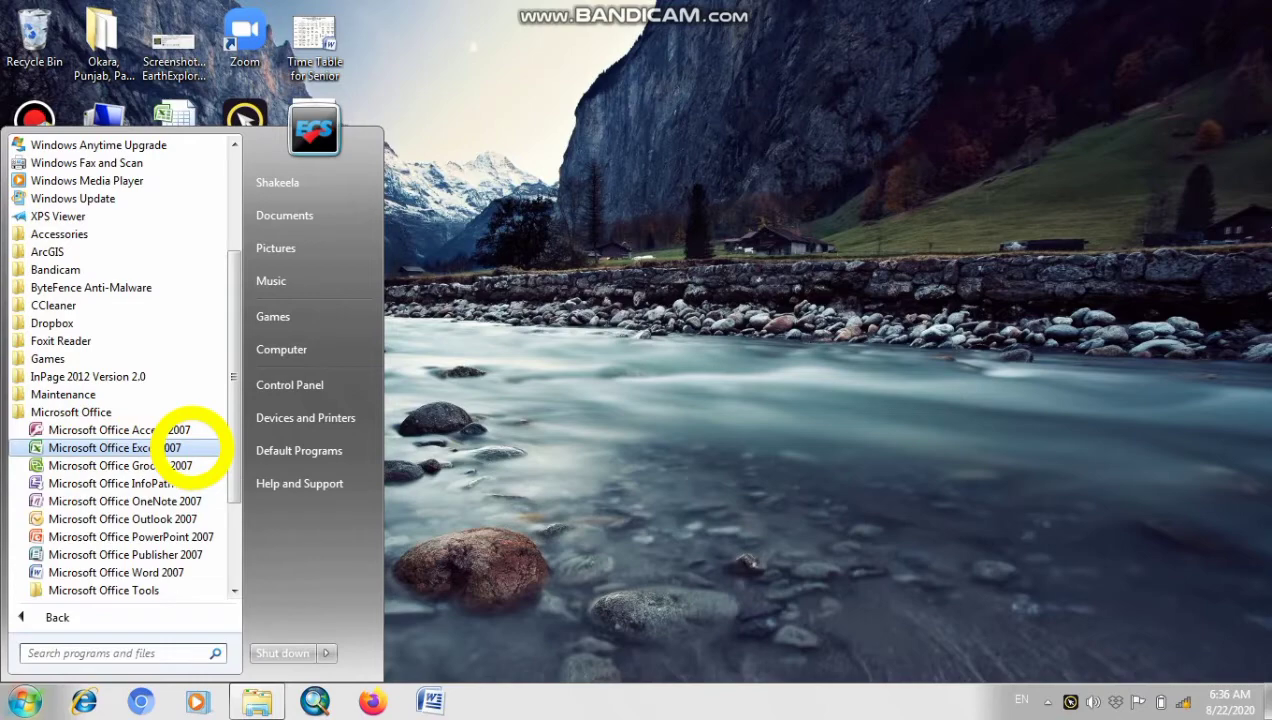
click(192, 449)
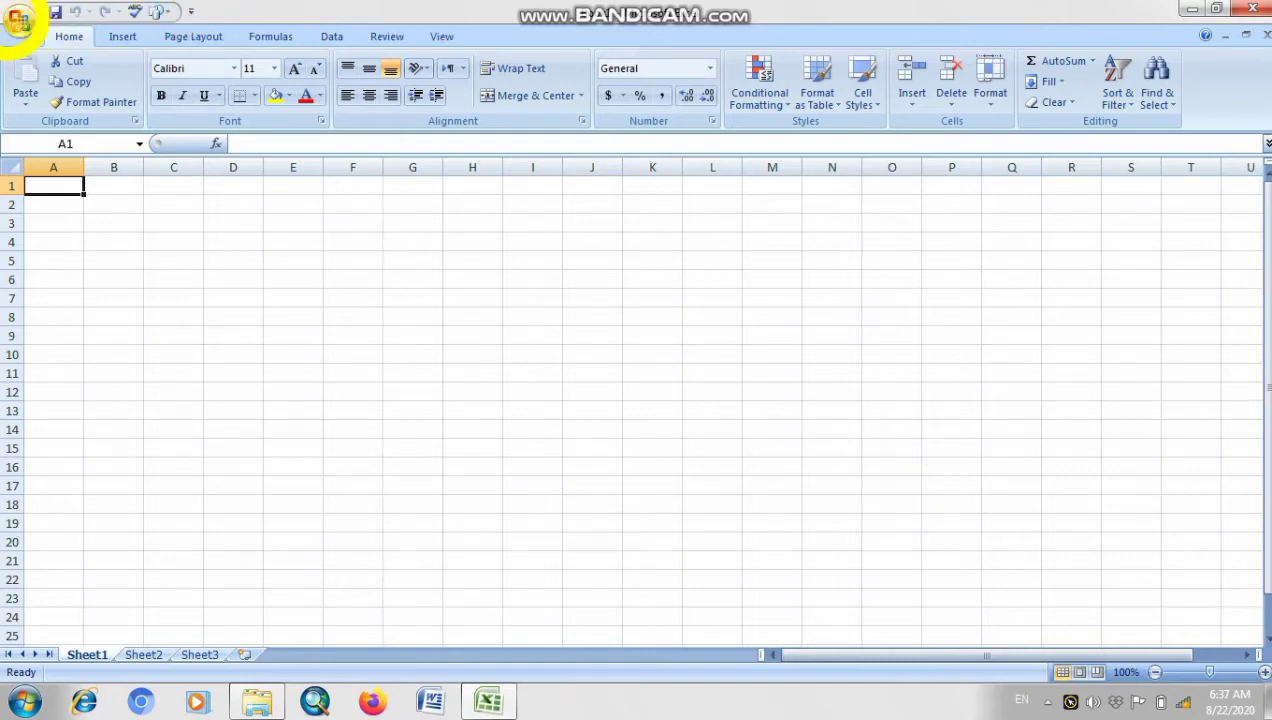
click(19, 20)
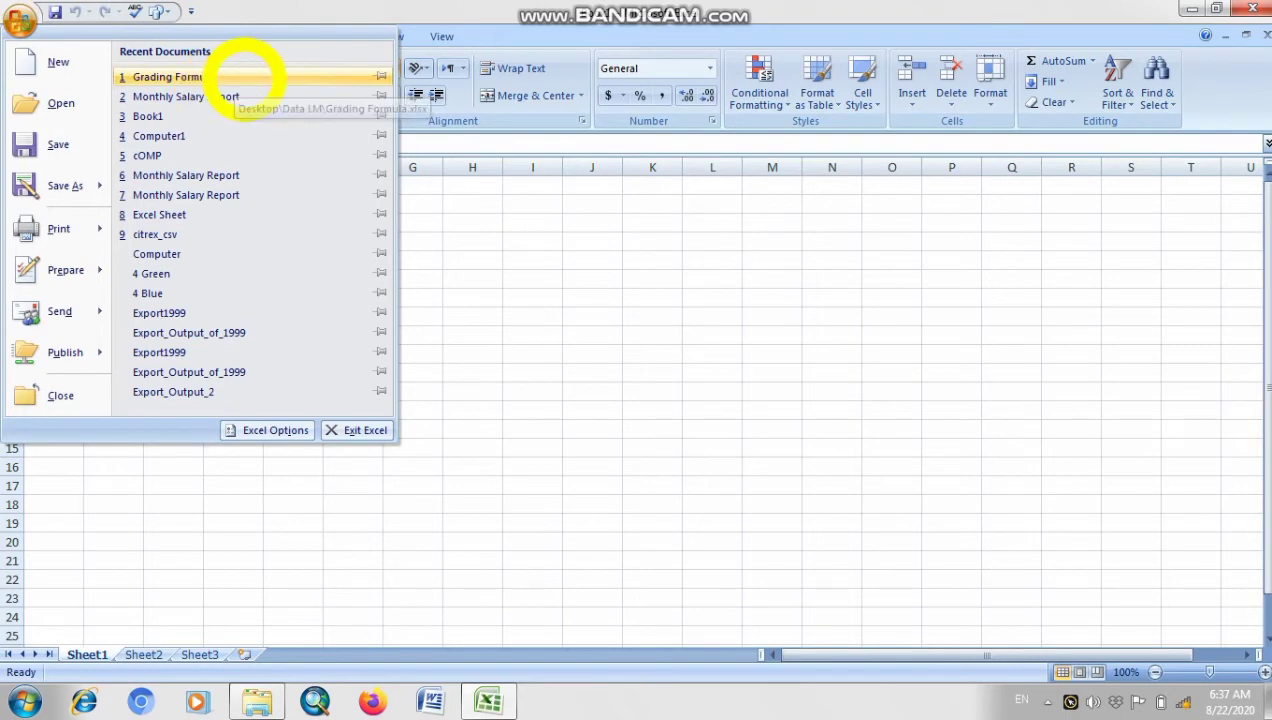
click(246, 78)
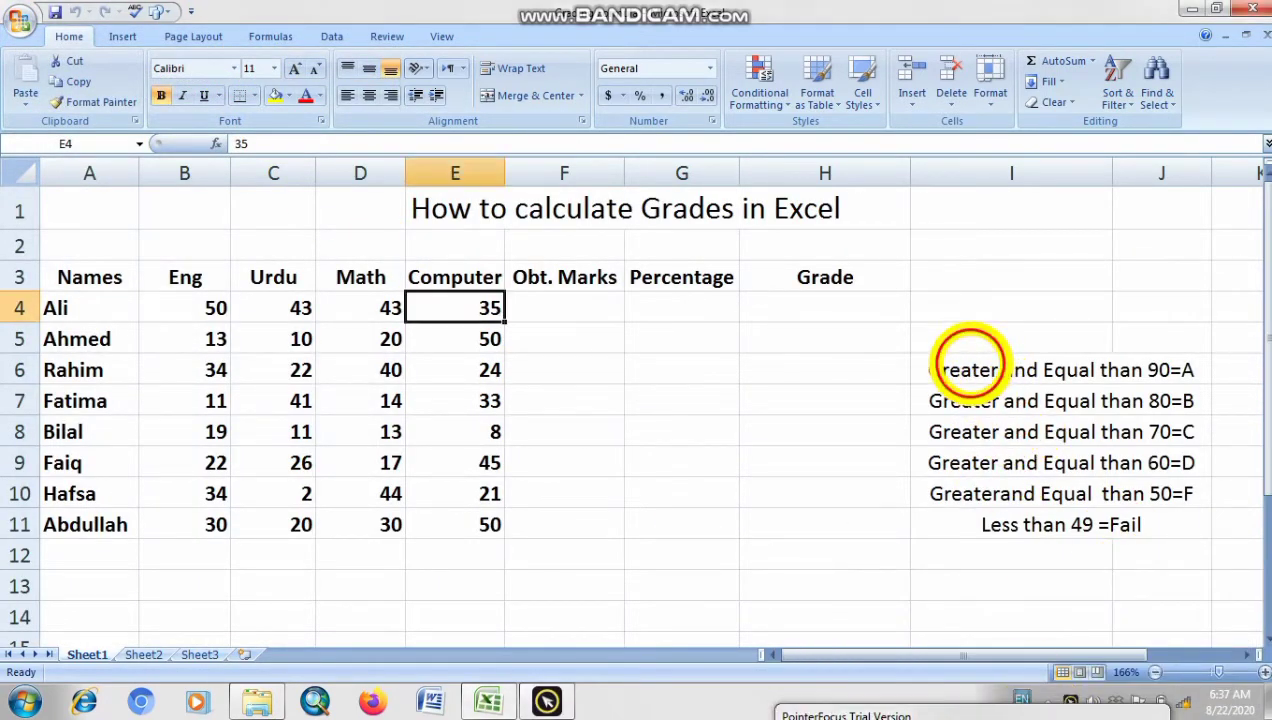
Step: Delete the grading criteria notes beside the marks table, in rows 6 to 11 of columns I and J
drag(965, 365, 1050, 525)
key(BackSpace)
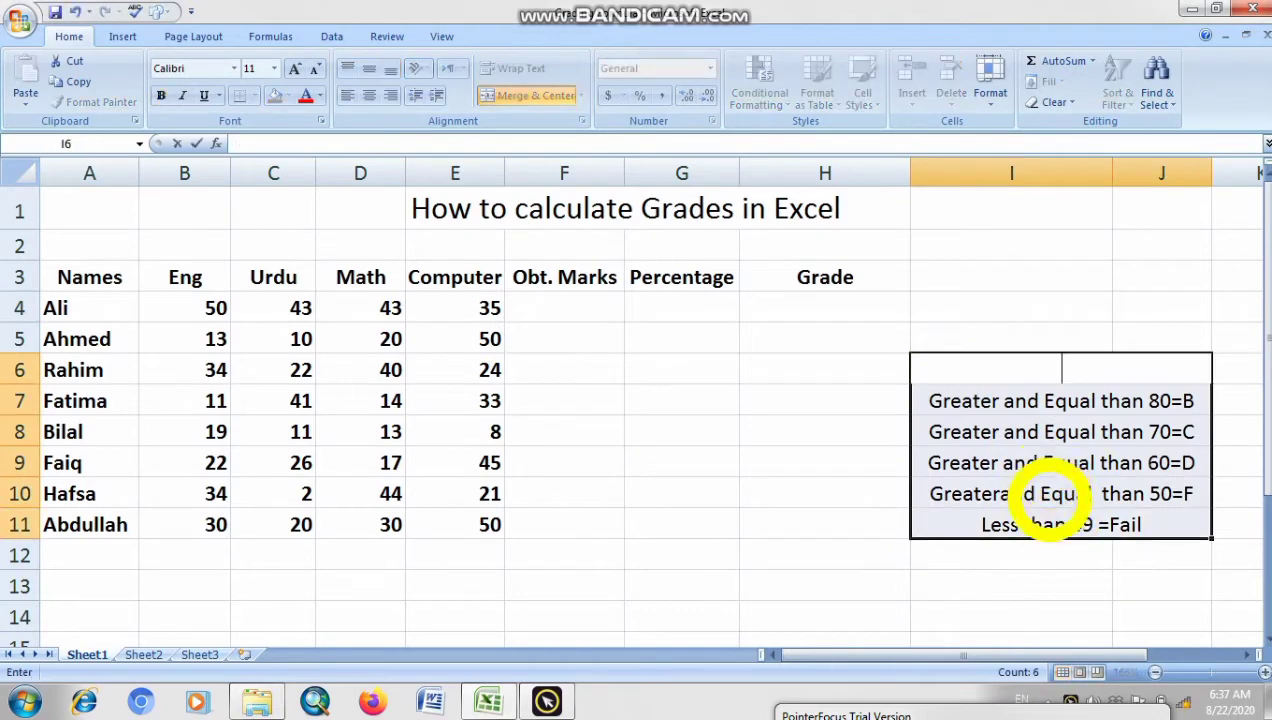
click(905, 375)
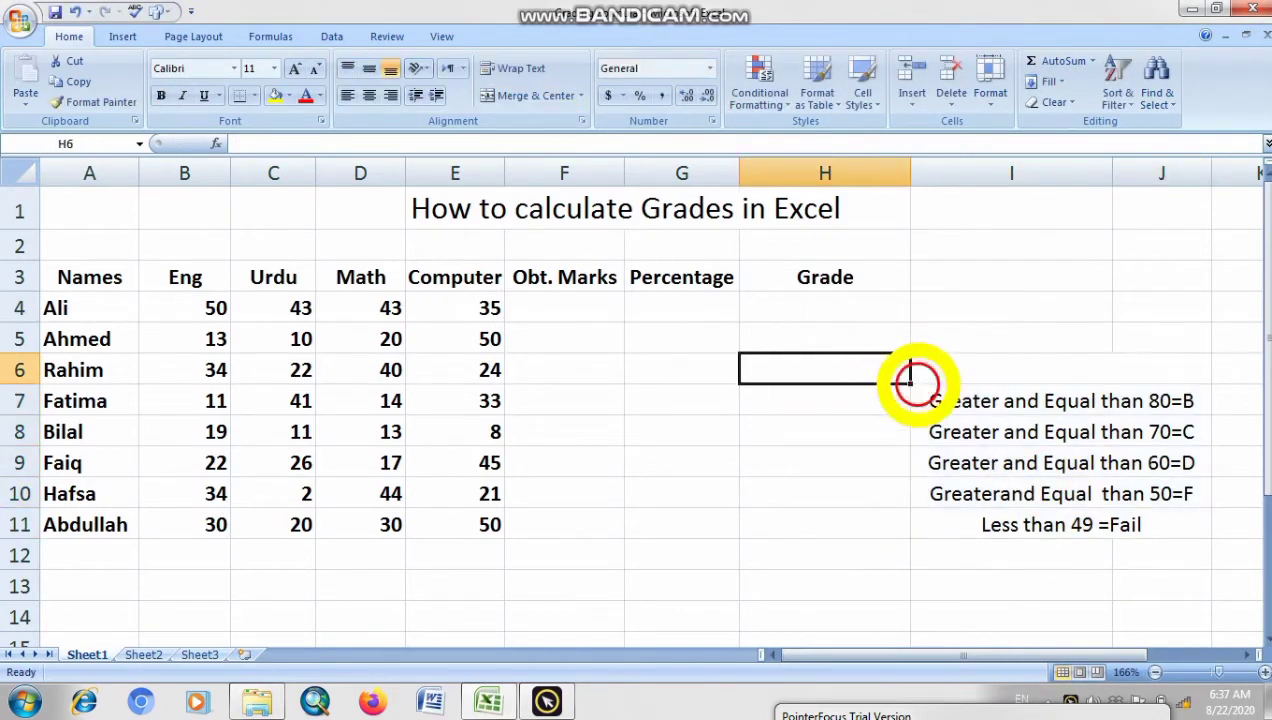
drag(930, 400, 1015, 524)
key(Delete)
click(795, 460)
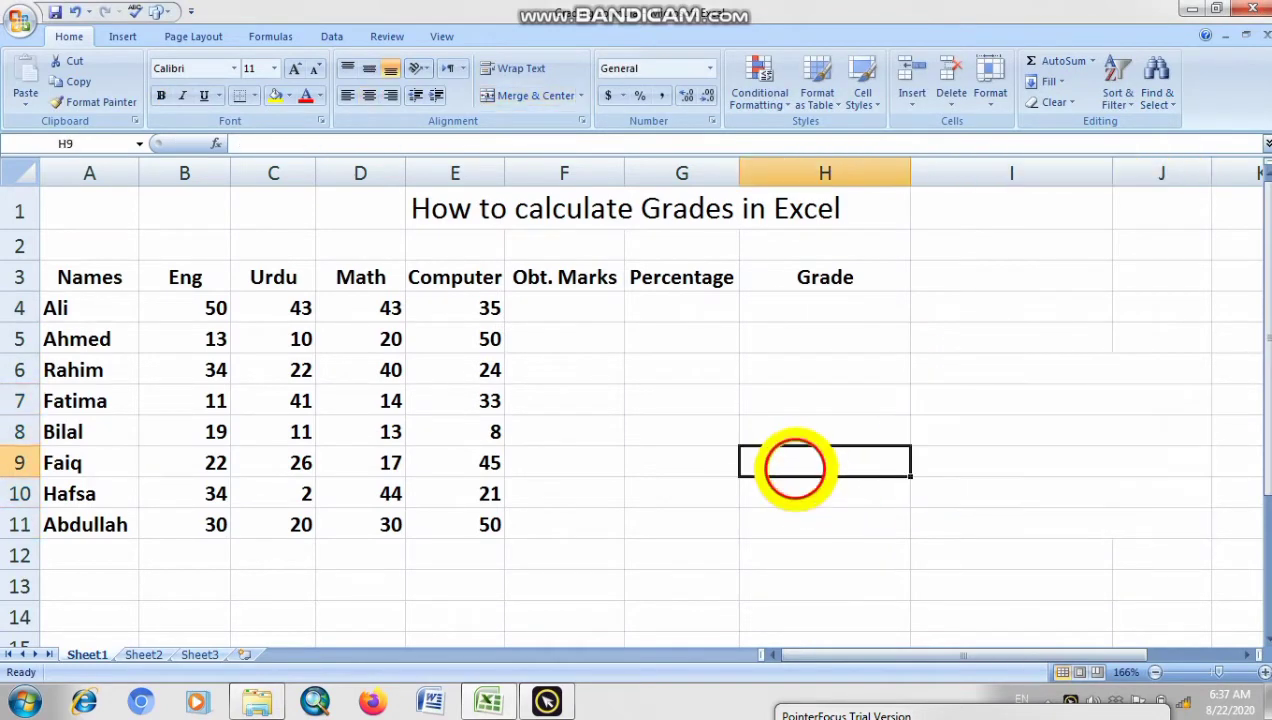
Step: Clear the Names header in cell A3 so the table's corner cell is empty
click(1264, 672)
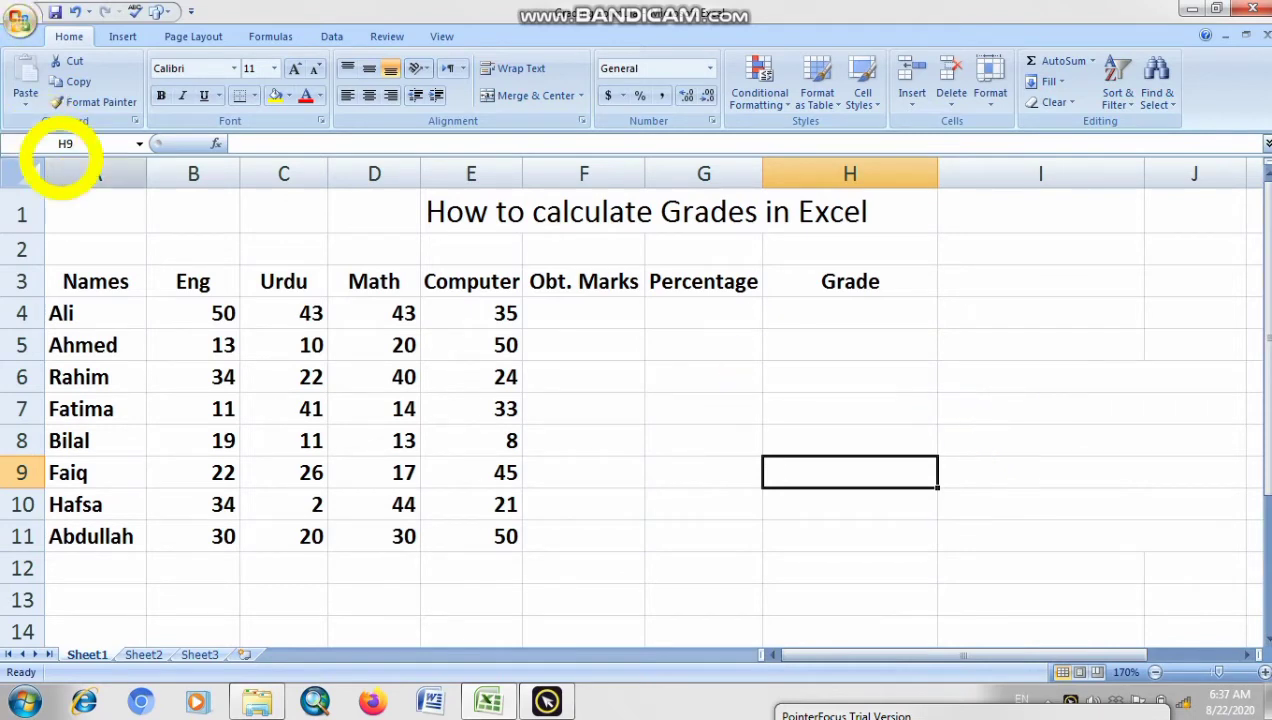
click(95, 284)
key(BackSpace)
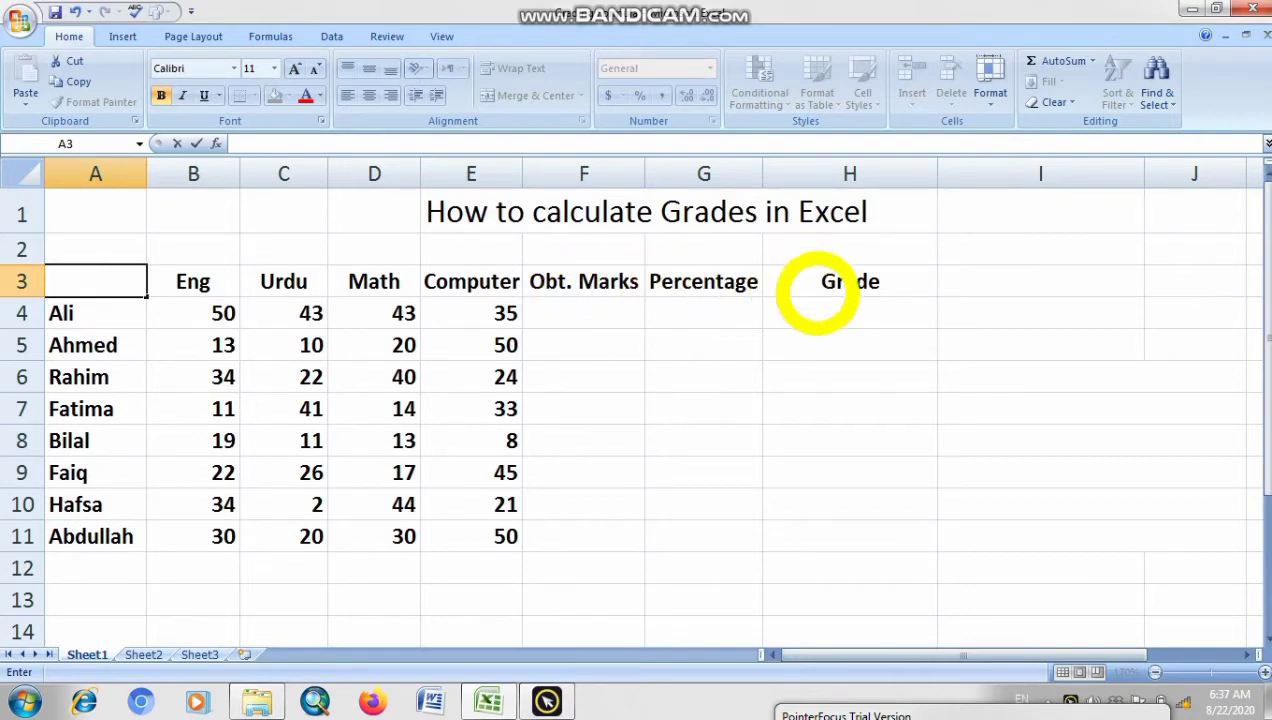
click(781, 277)
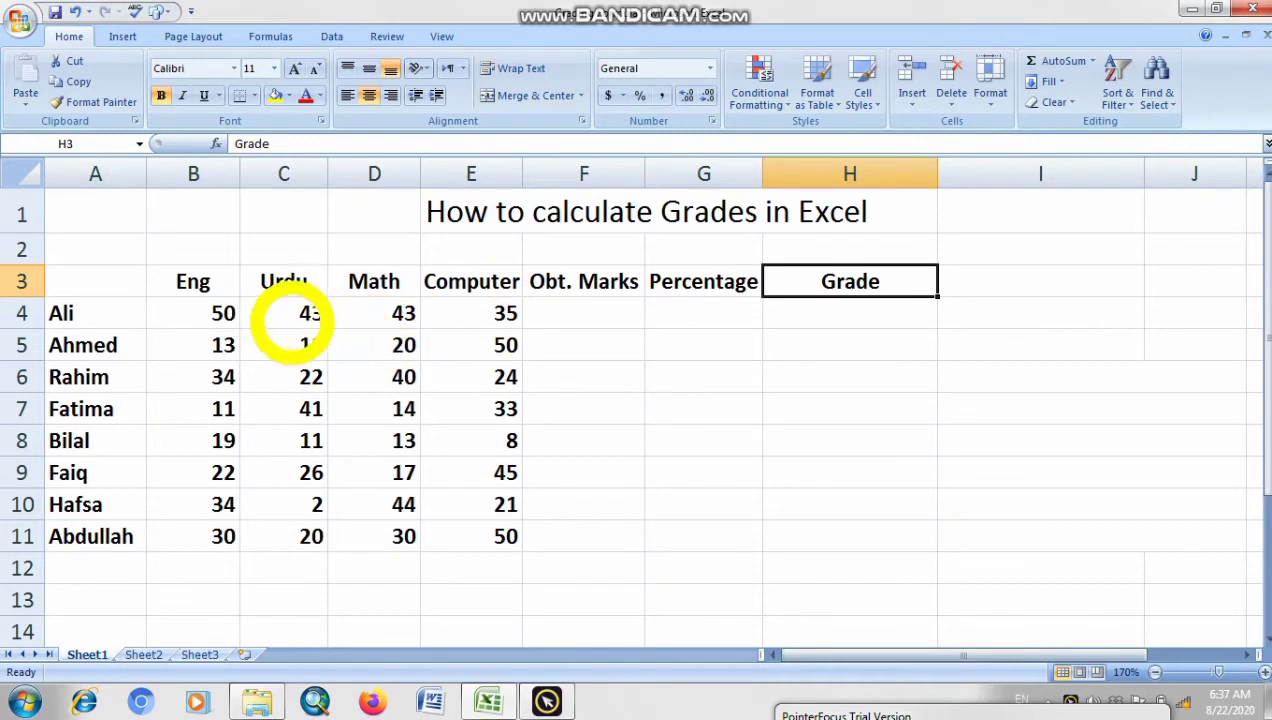
Step: Total the first student's marks in B4:E4 into the Obt. Marks cell F4 with AutoSum
drag(221, 312, 505, 539)
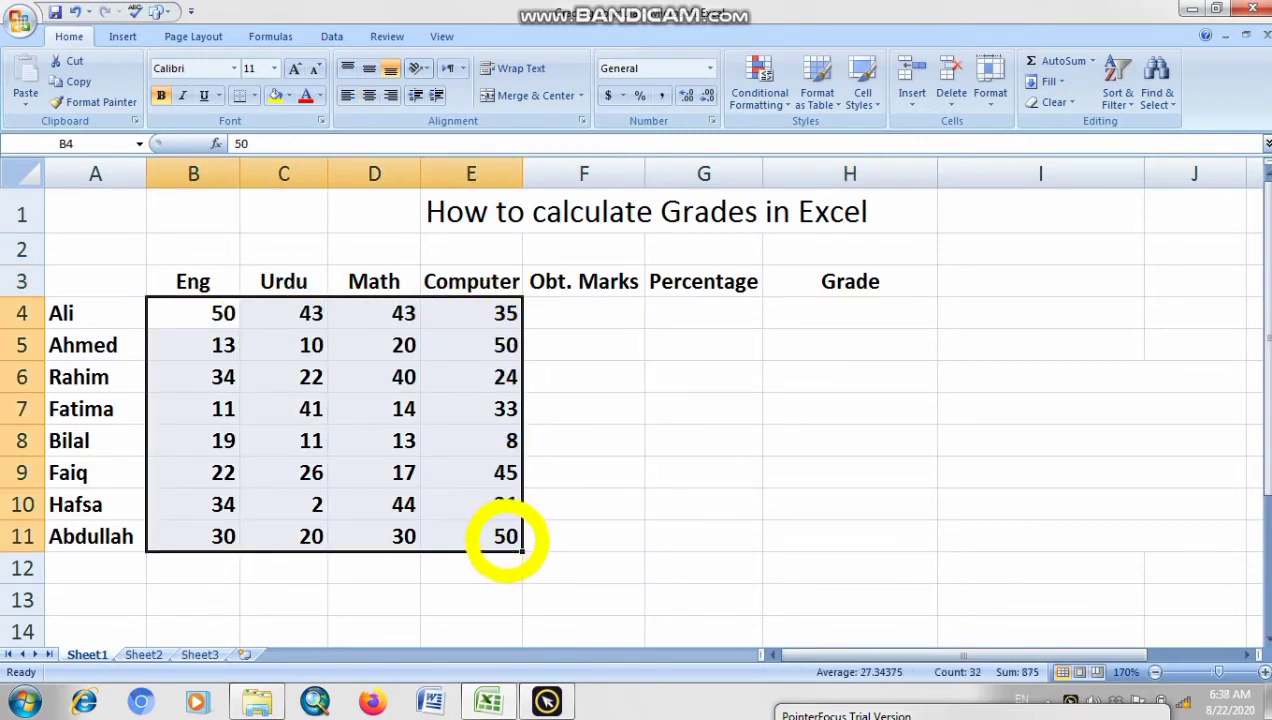
click(578, 478)
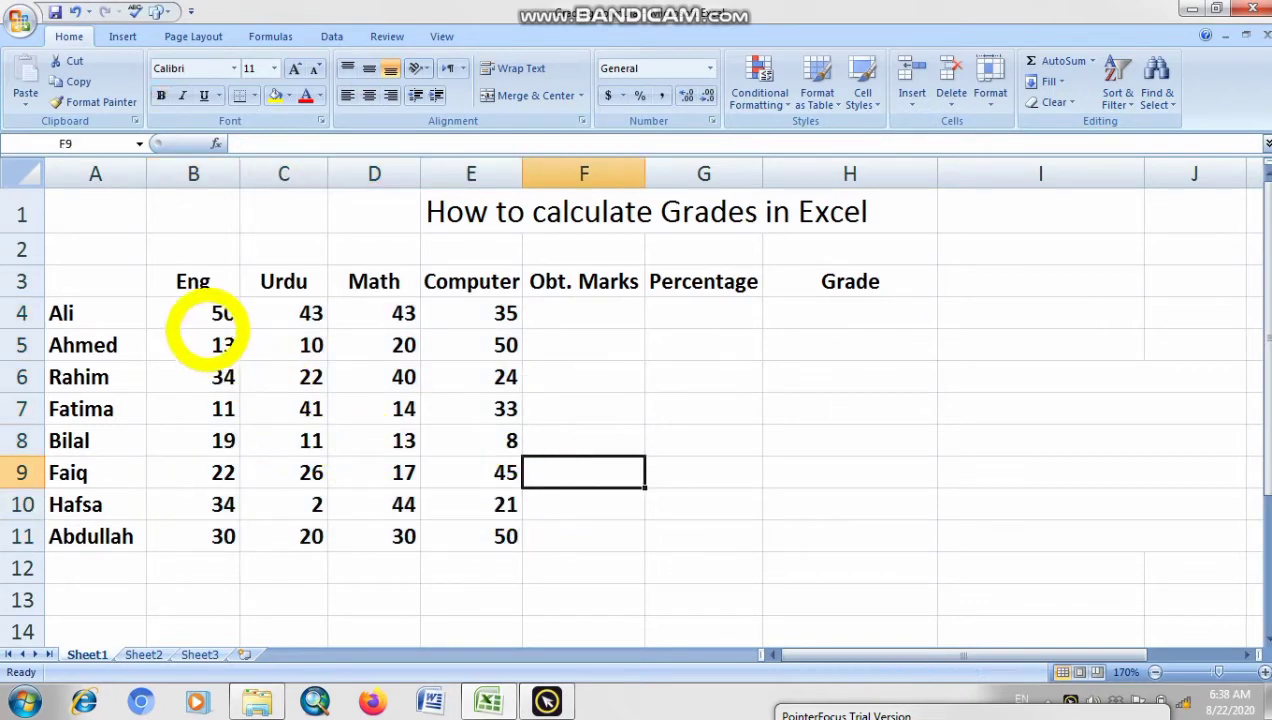
click(201, 316)
drag(238, 313, 560, 315)
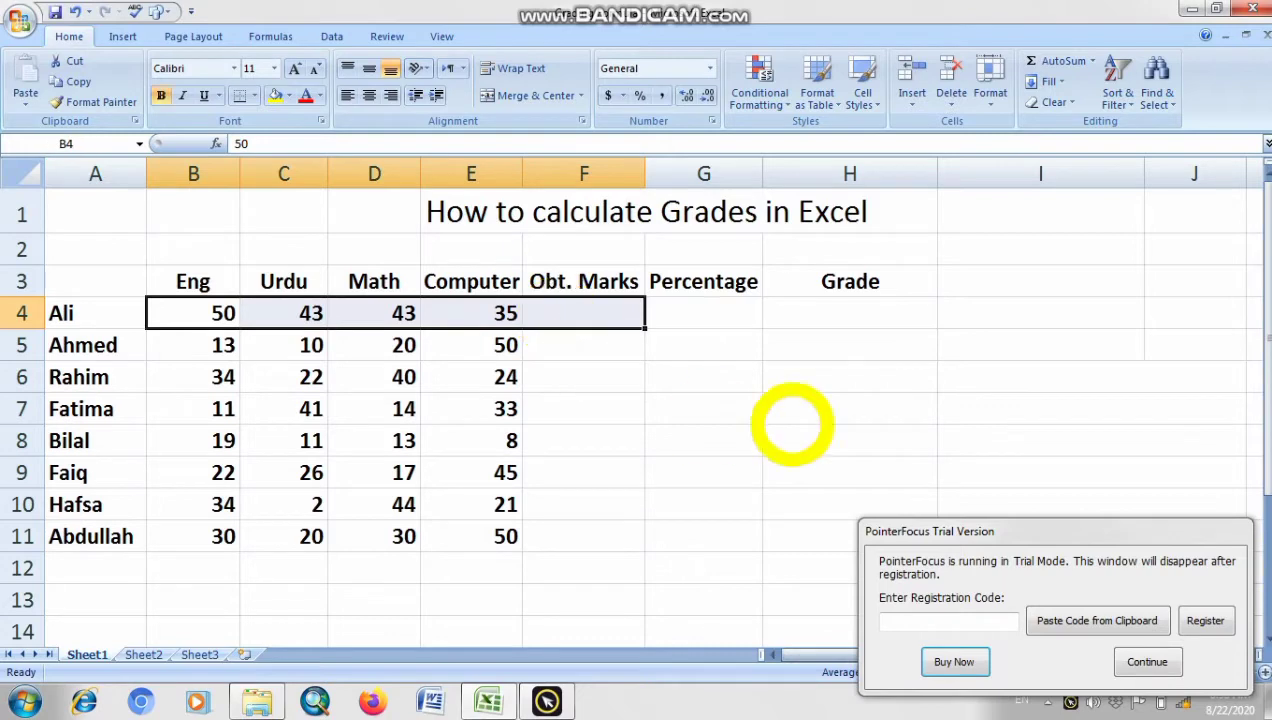
click(1052, 60)
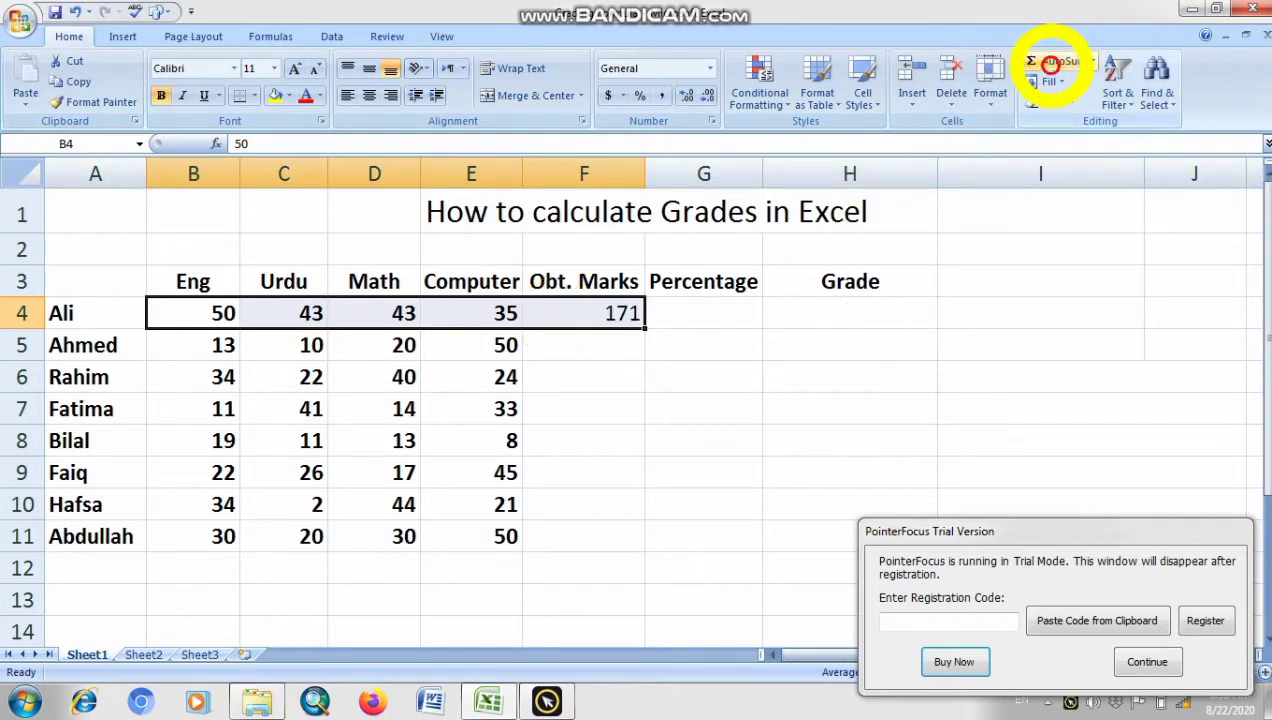
click(703, 345)
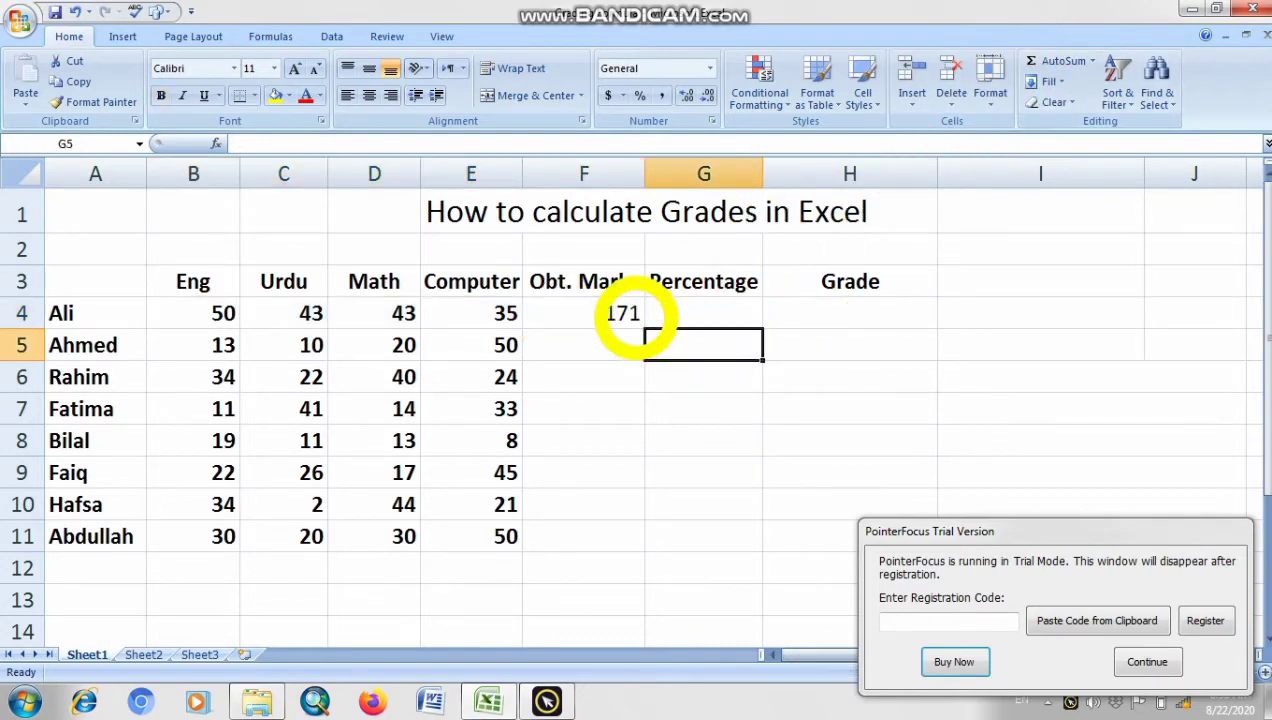
Step: Fill the sum formula from F4 down to F11 for the remaining students
click(610, 316)
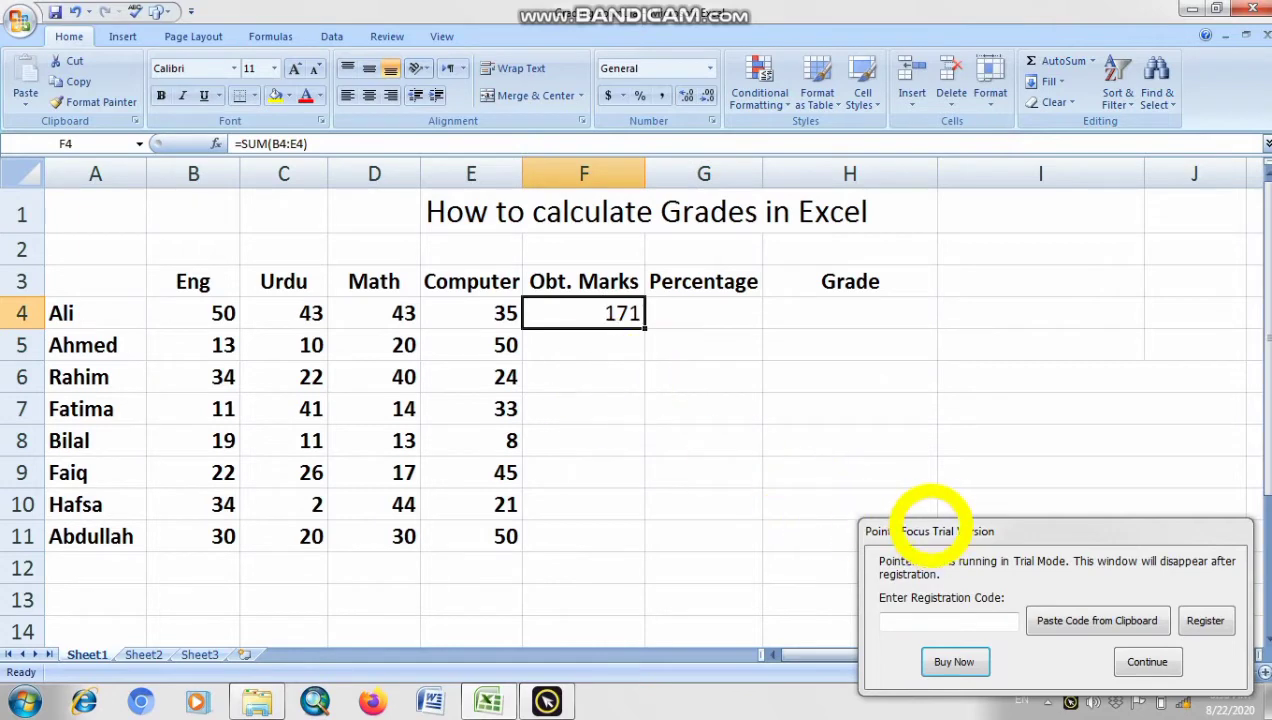
click(605, 321)
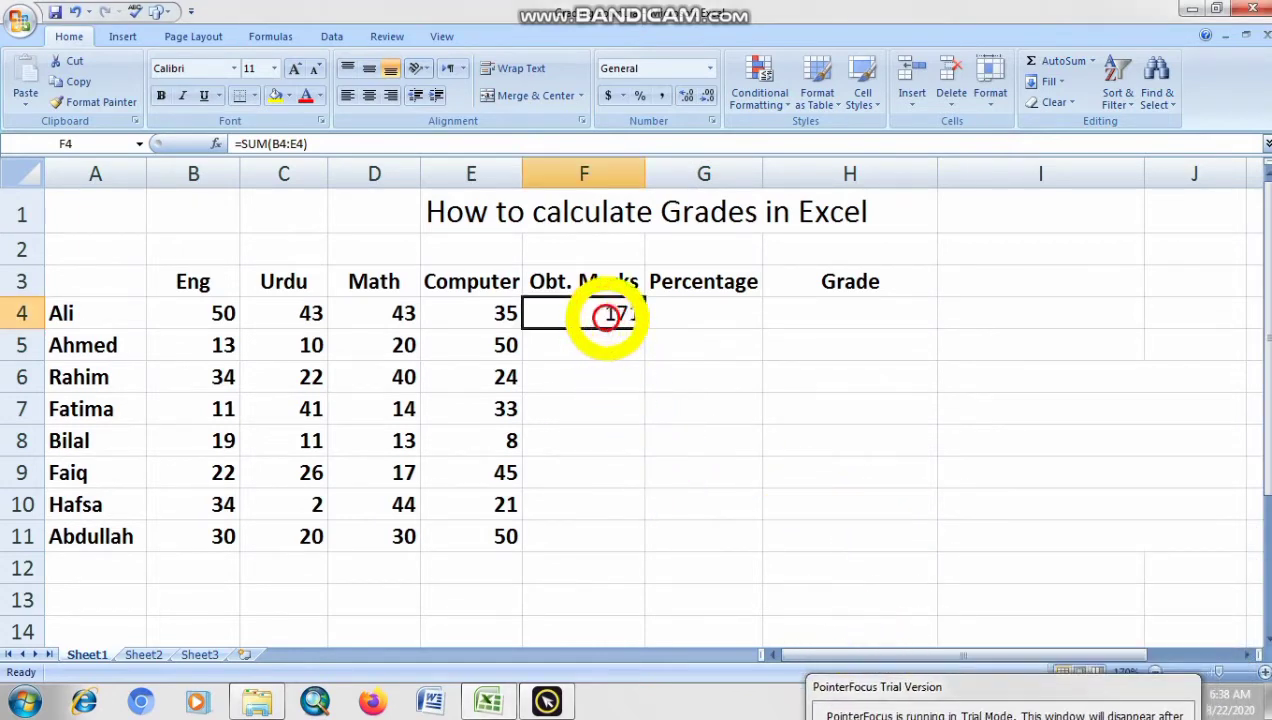
drag(645, 327, 636, 542)
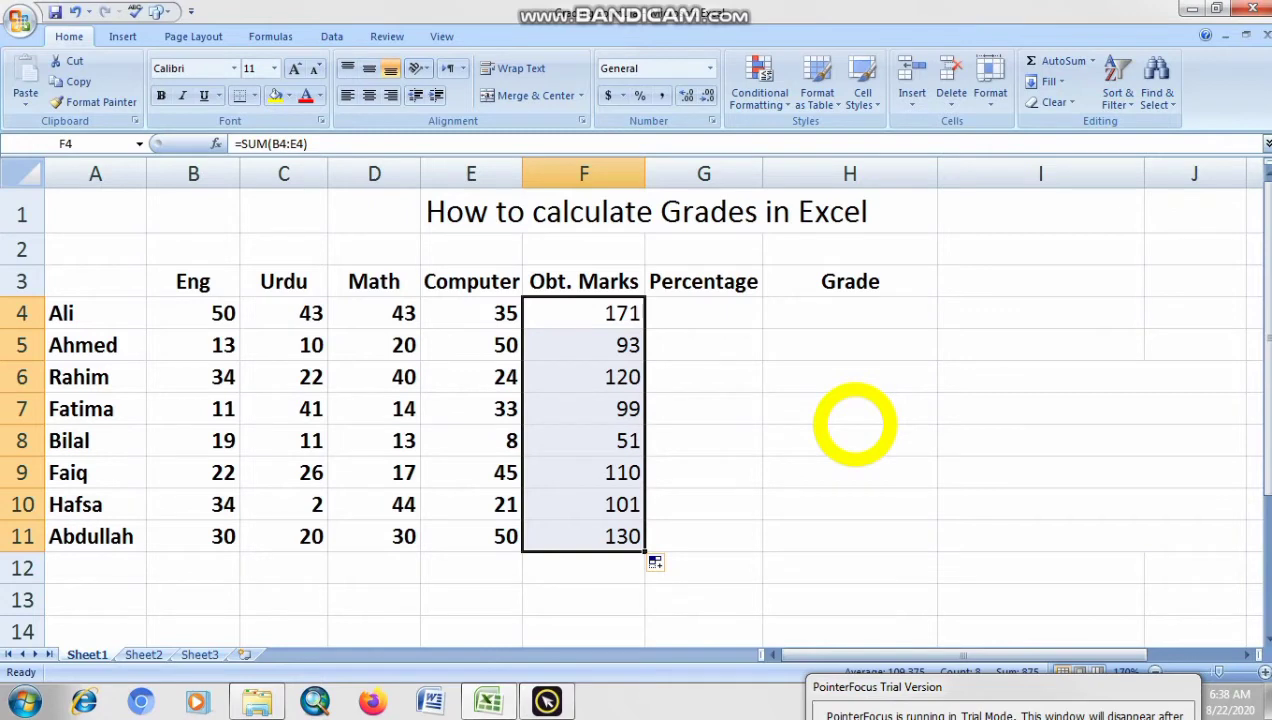
click(853, 418)
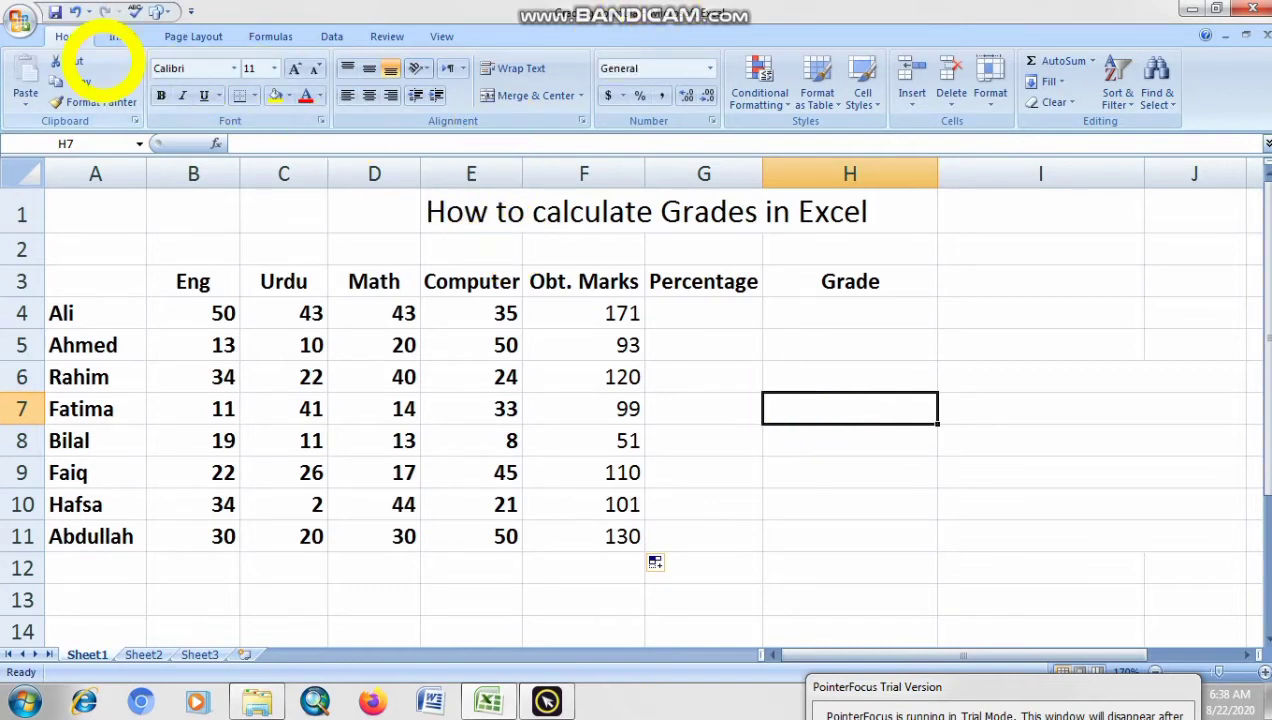
Step: Show the chart insertion commands and dismiss the PointerFocus trial reminder
click(119, 38)
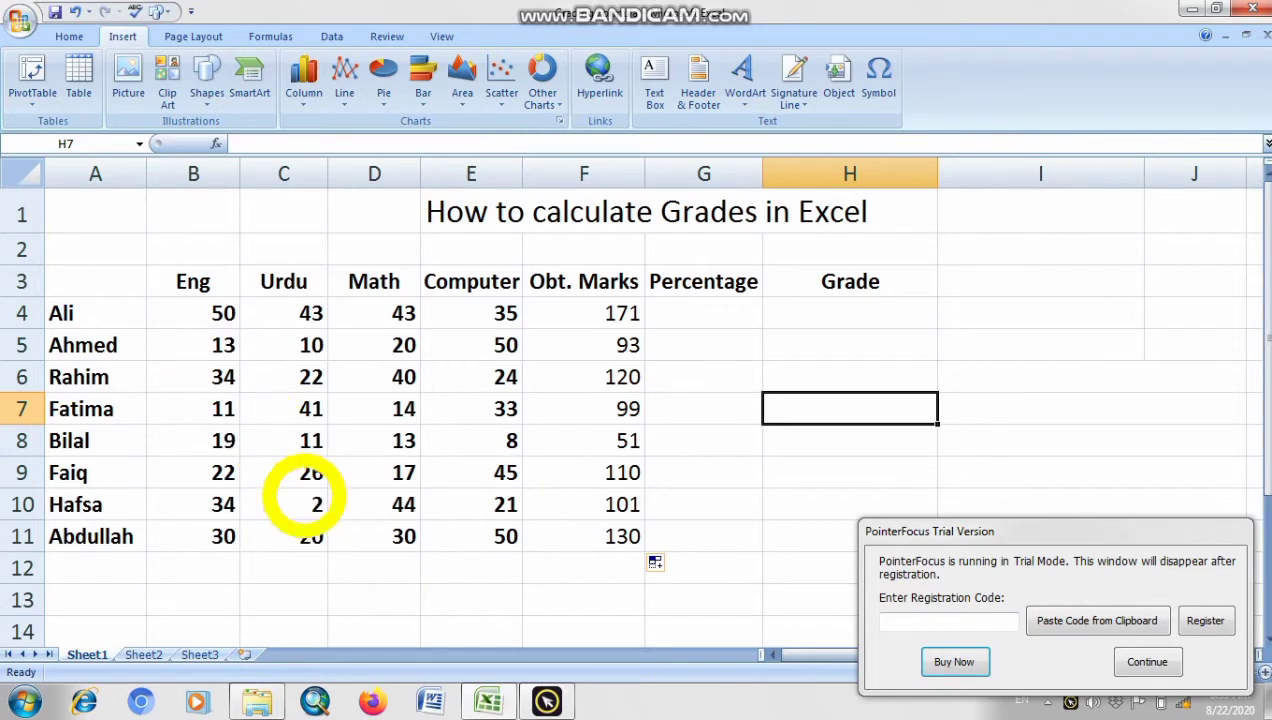
click(1170, 660)
click(522, 240)
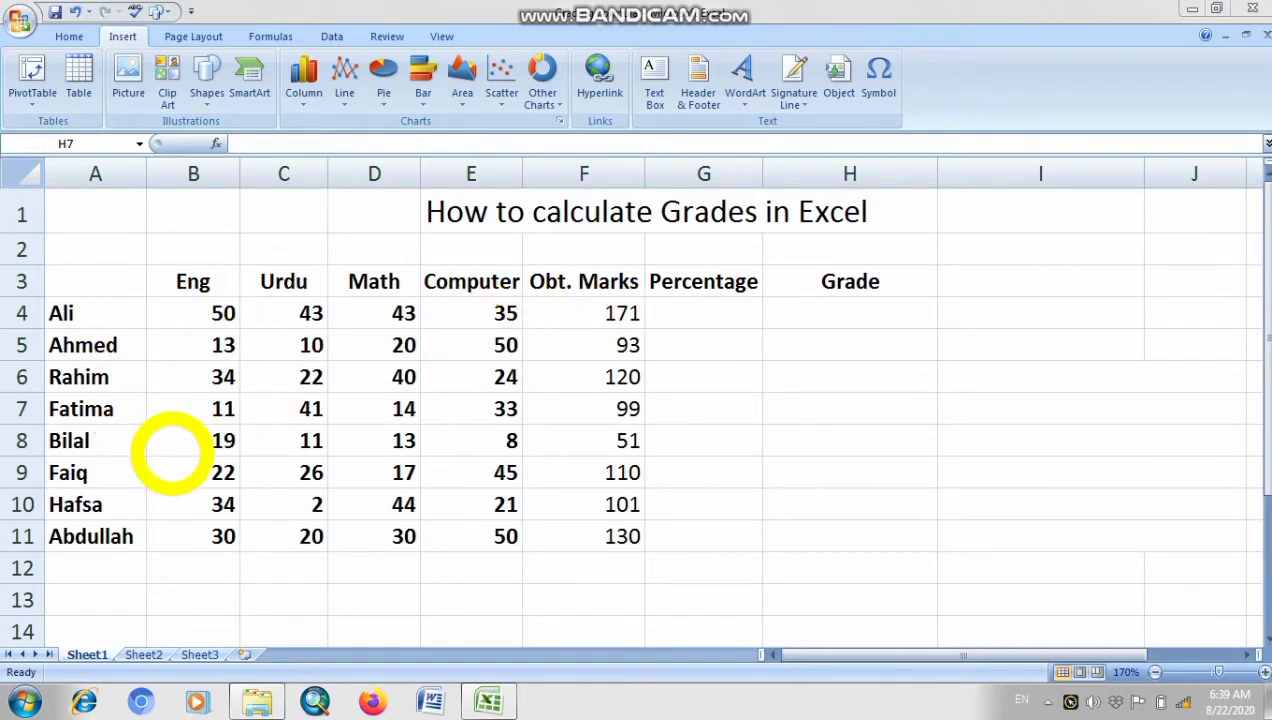
click(1263, 553)
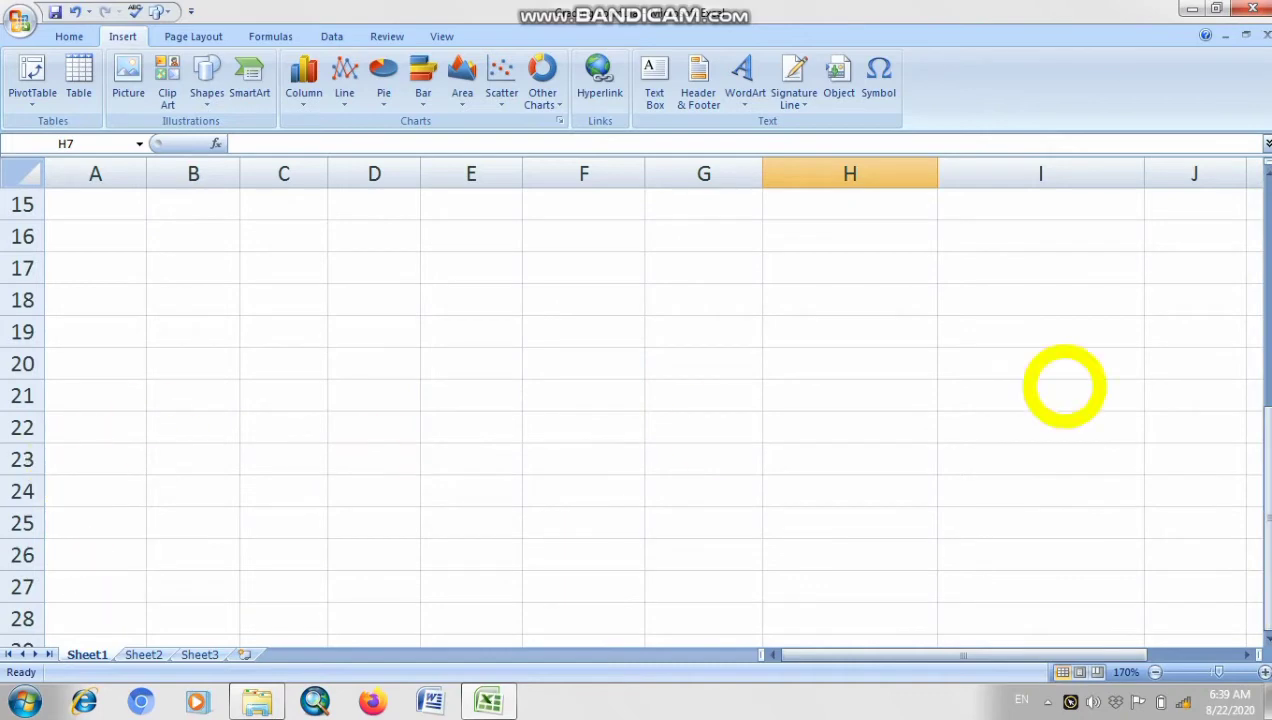
click(1265, 240)
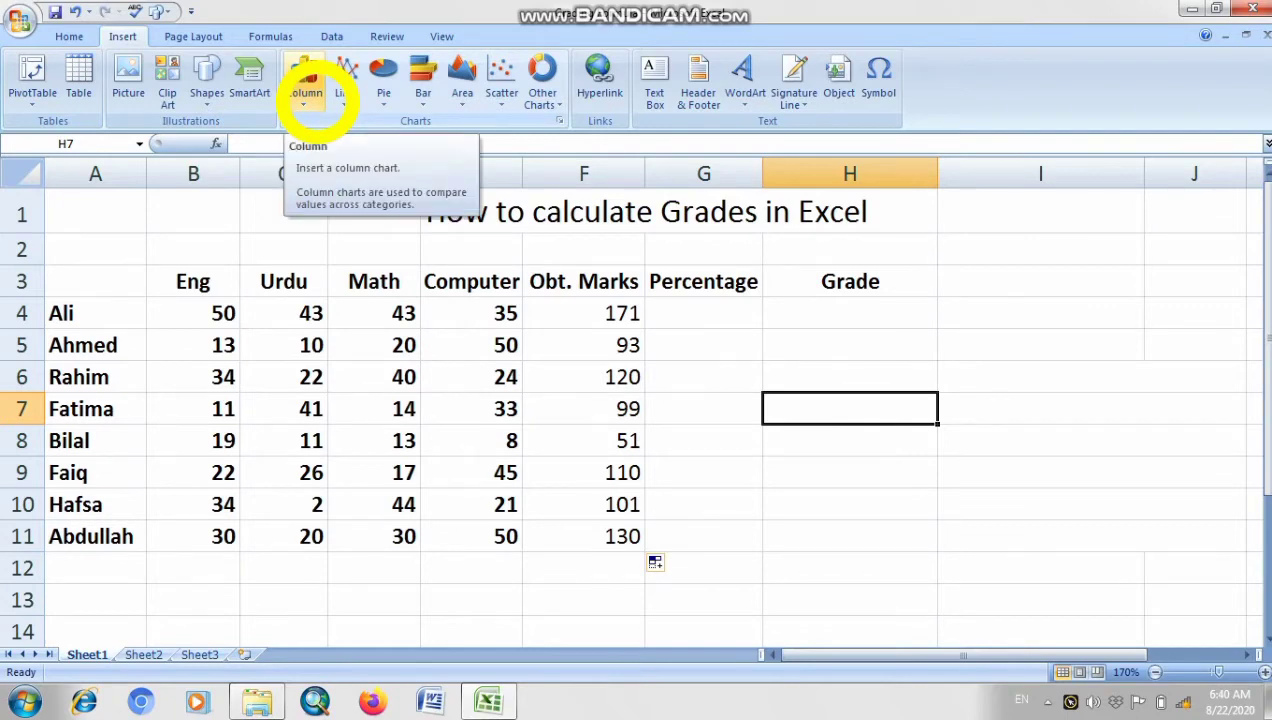
click(350, 376)
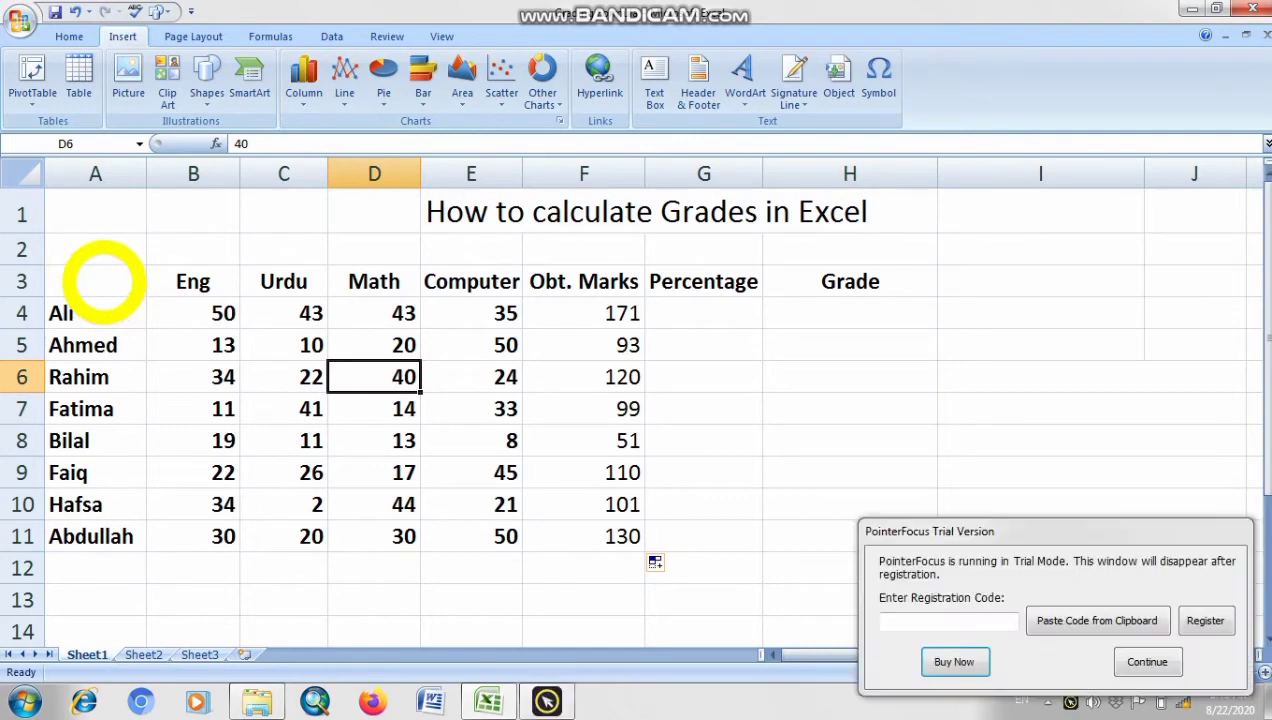
Step: Clear the Percentage header in G3 and the Grade header in H3
click(672, 281)
key(Delete)
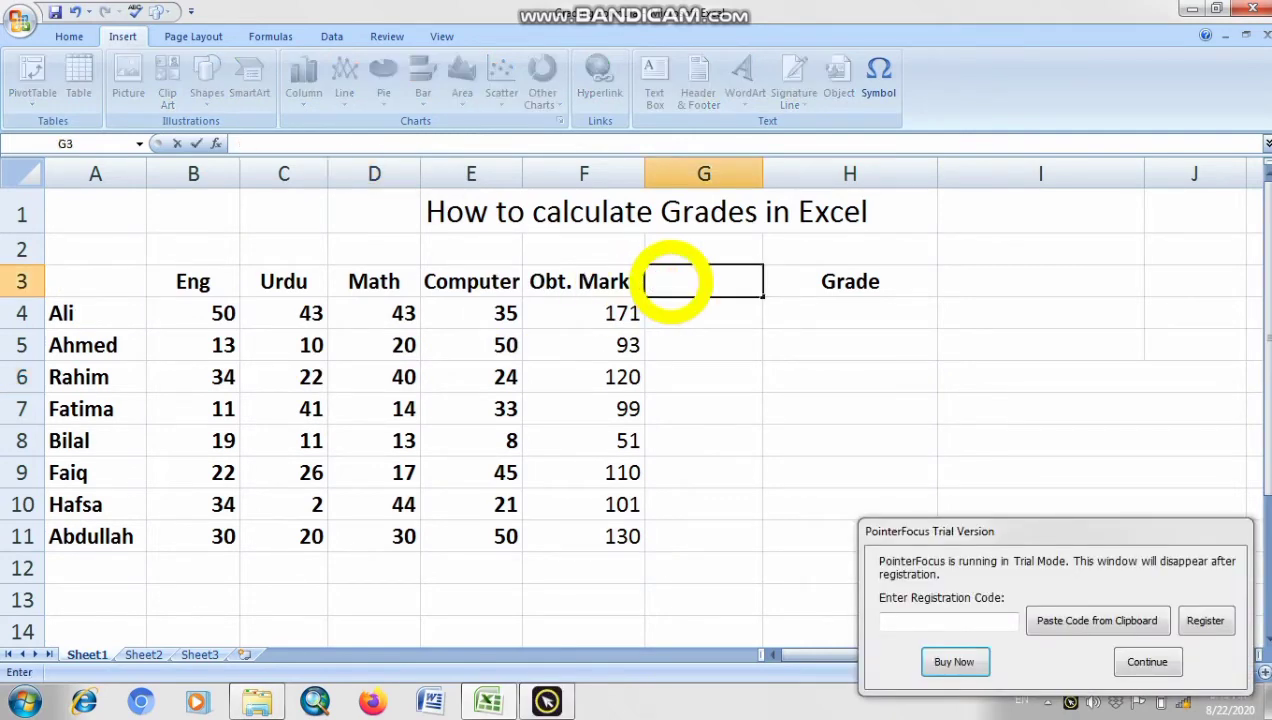
click(823, 278)
key(Delete)
click(818, 466)
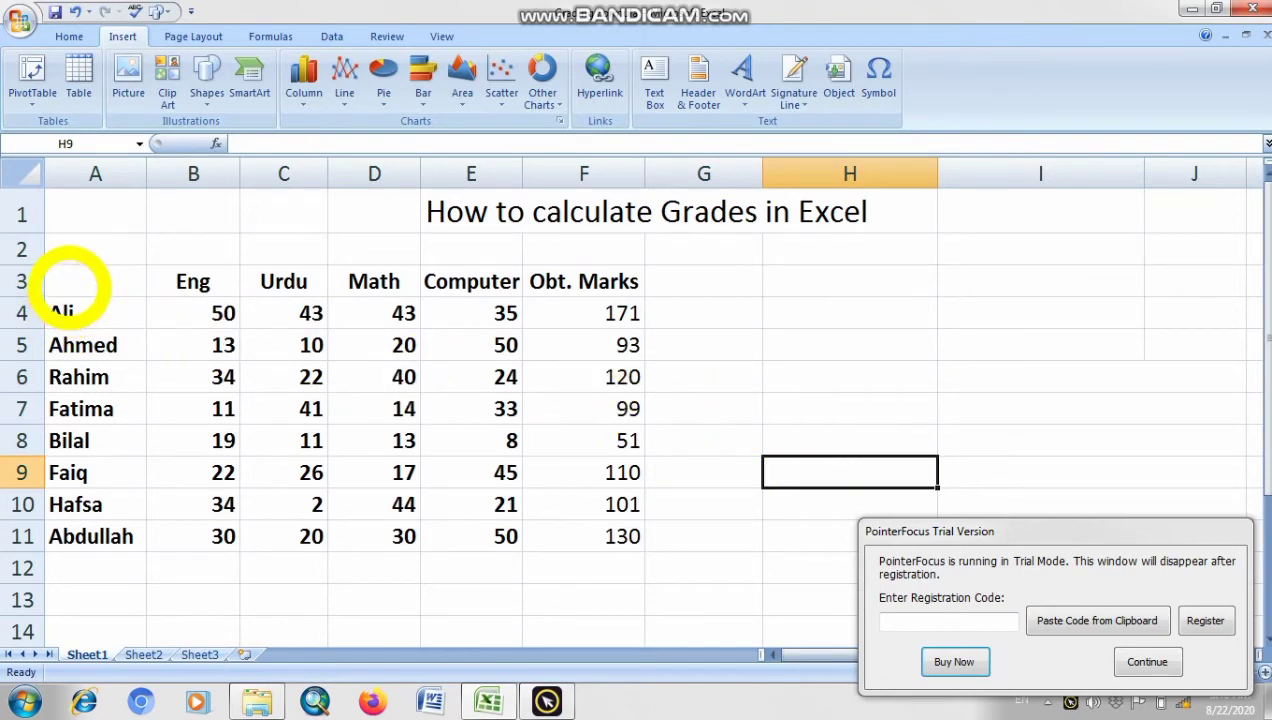
Step: Insert a 2-D Clustered Column chart of the students' subject marks from the range A3:E11
drag(70, 285, 468, 530)
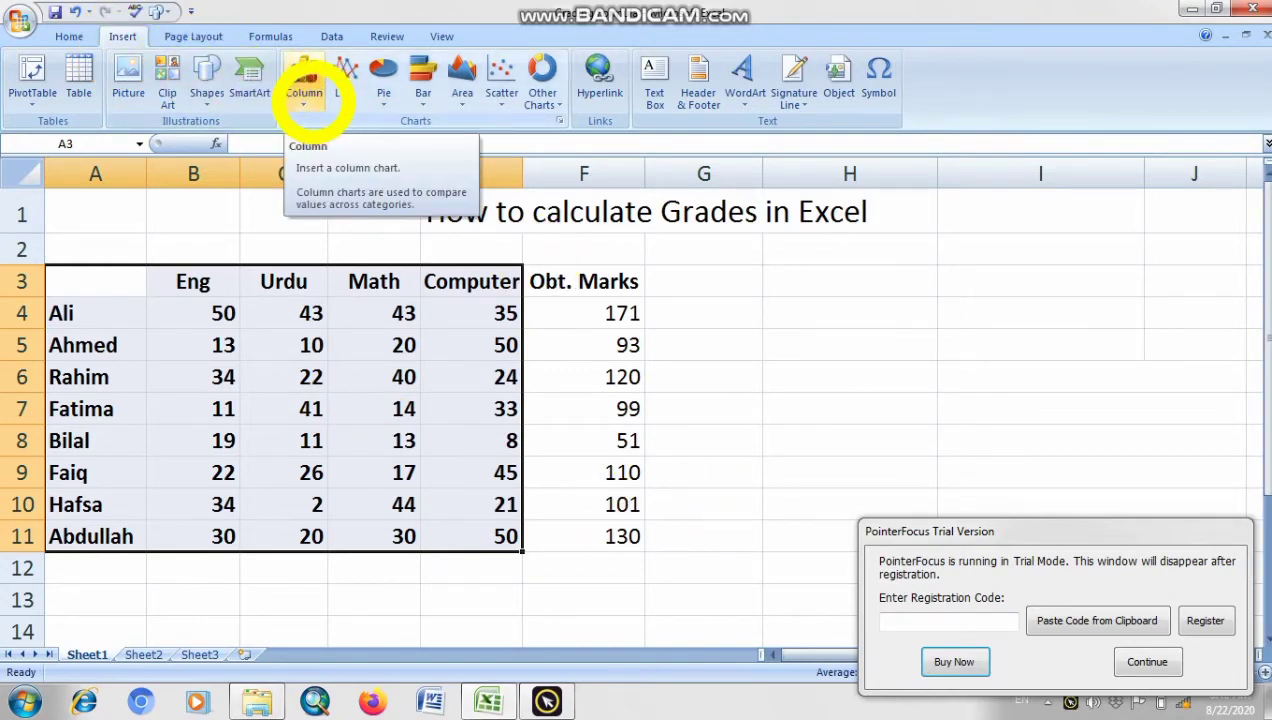
click(306, 95)
click(342, 92)
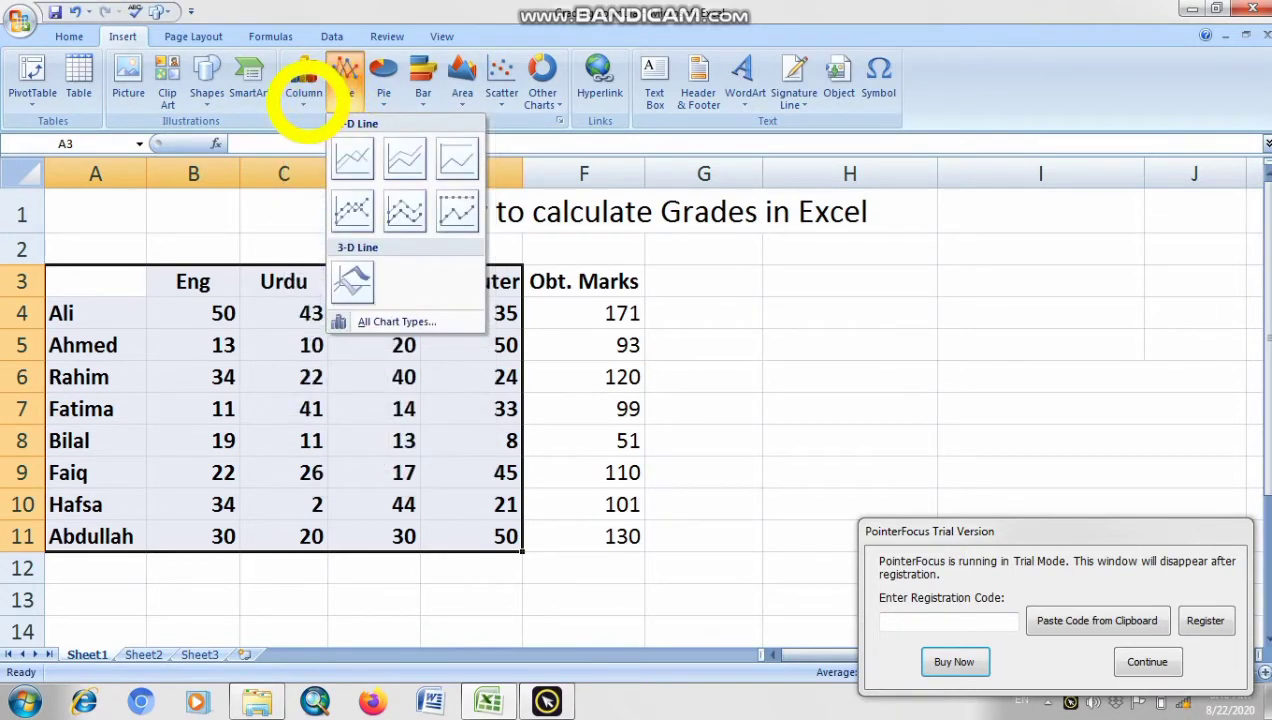
click(306, 96)
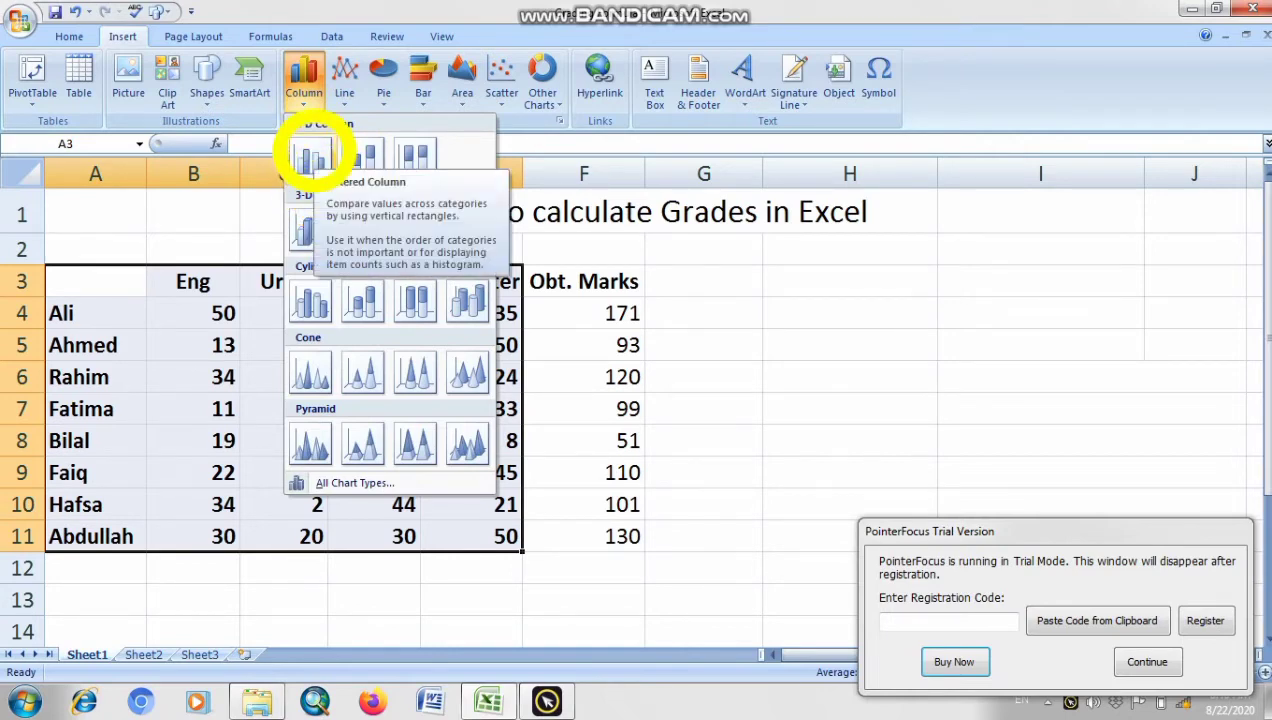
click(309, 150)
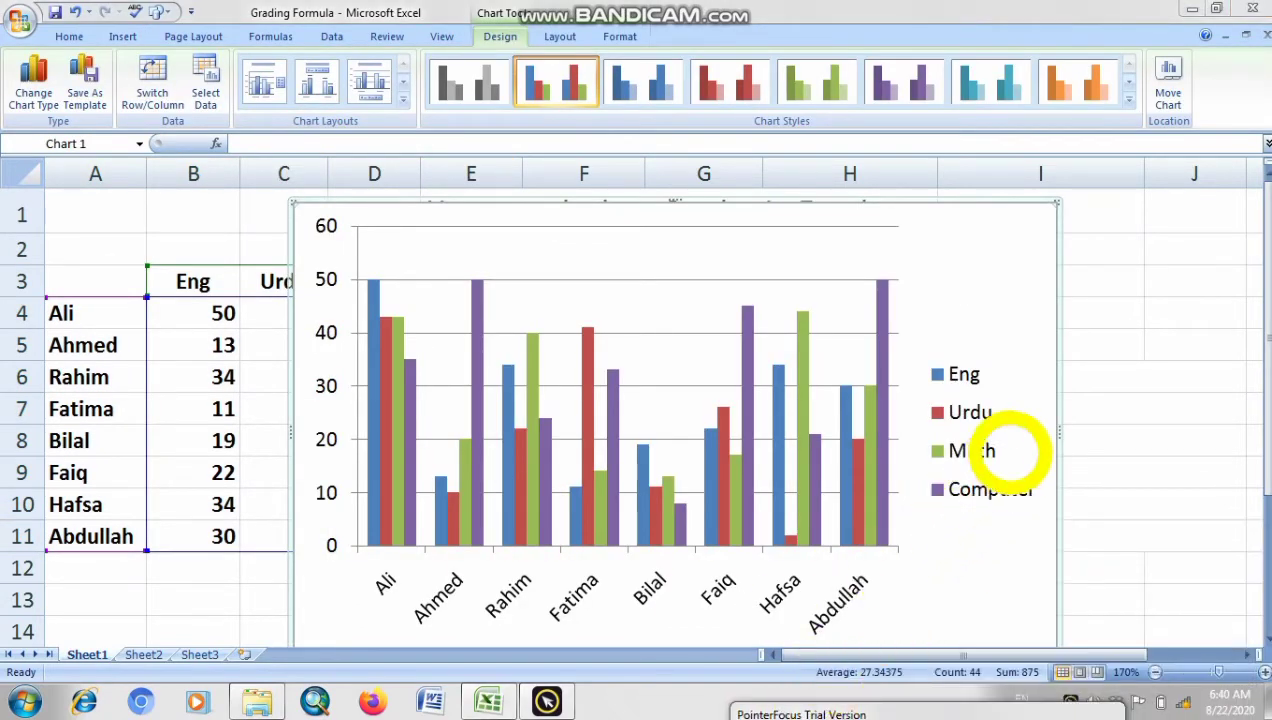
click(1012, 261)
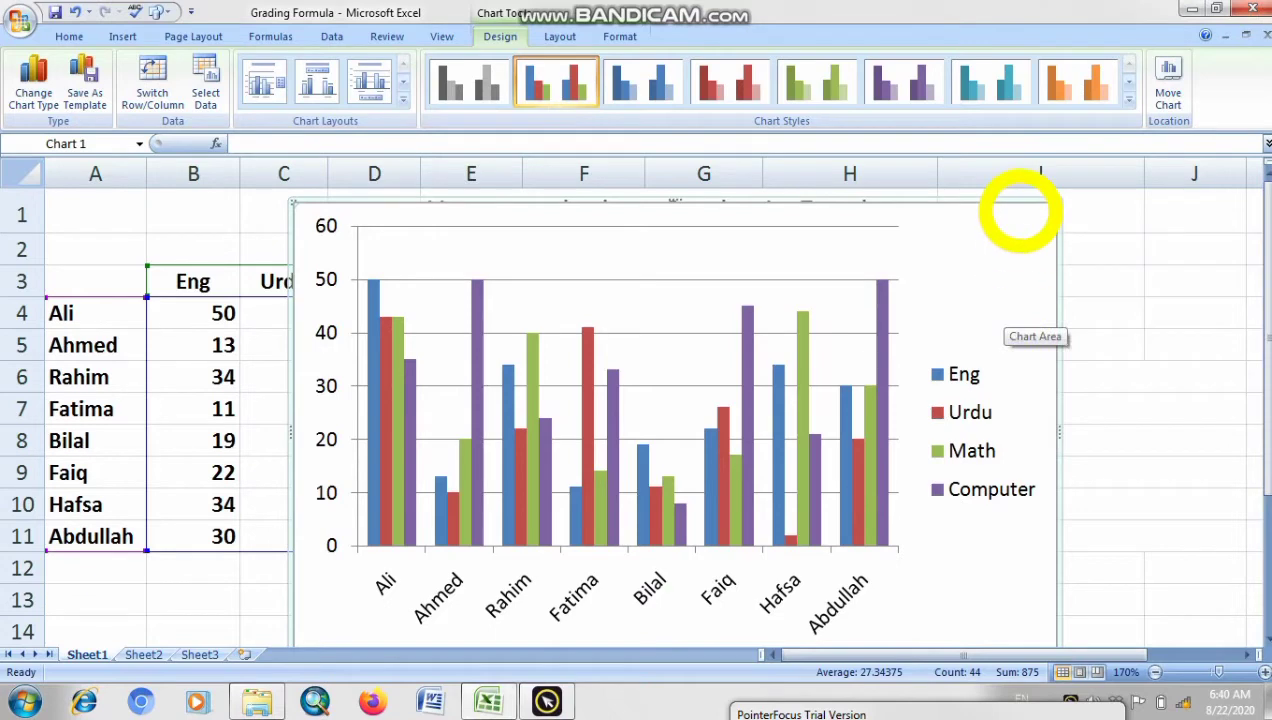
click(1014, 226)
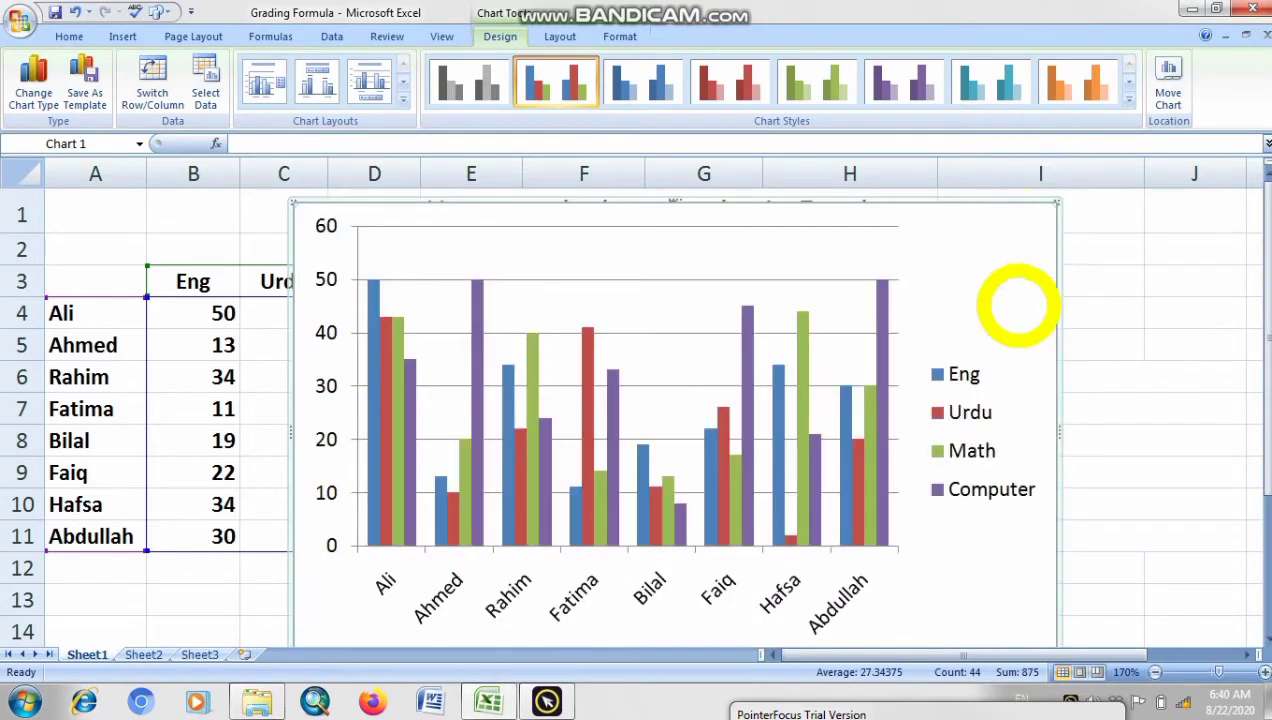
click(1156, 672)
click(1156, 672)
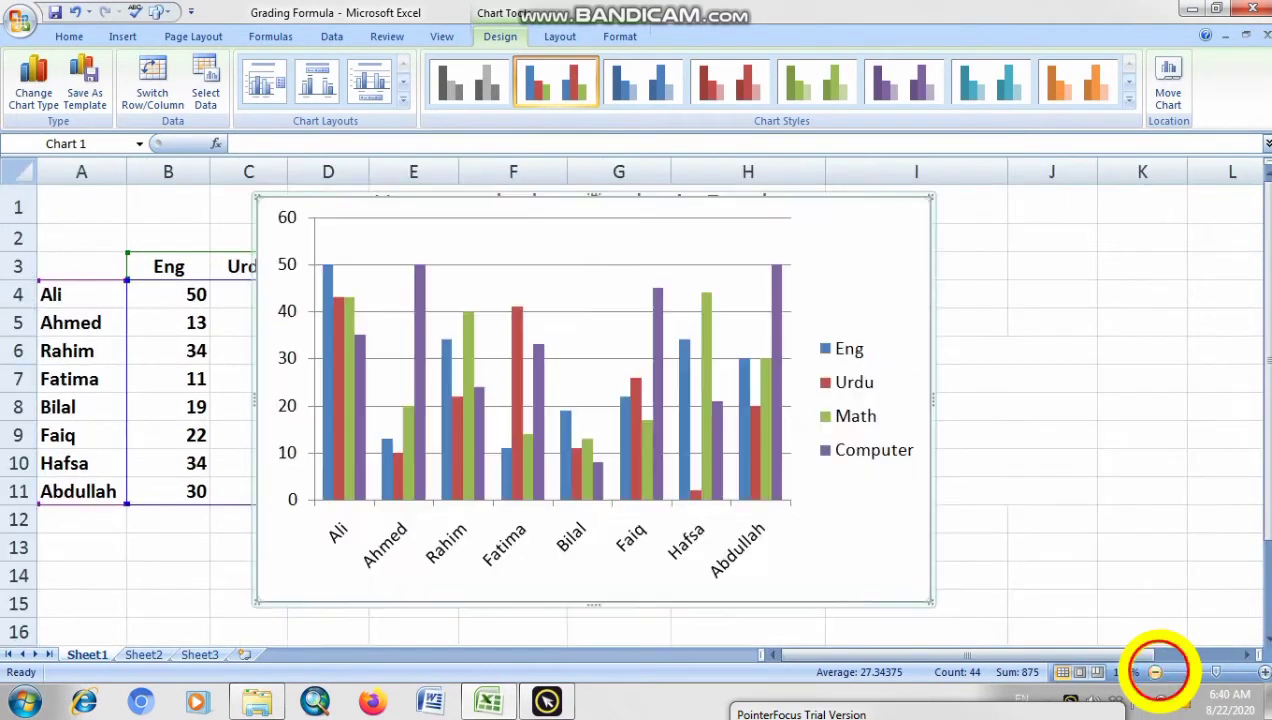
Step: Move the chart clear of the Urdu column and shift the PointerFocus trial reminder out of the way
drag(836, 224, 926, 222)
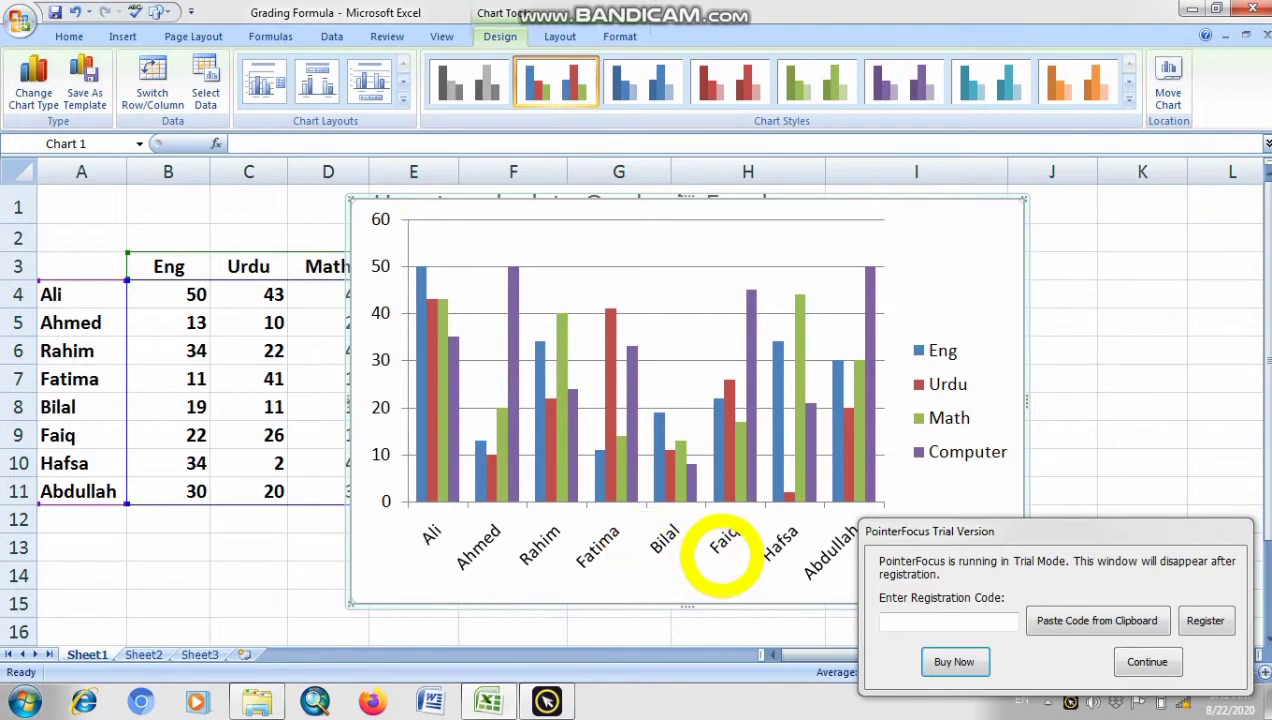
drag(858, 529, 592, 690)
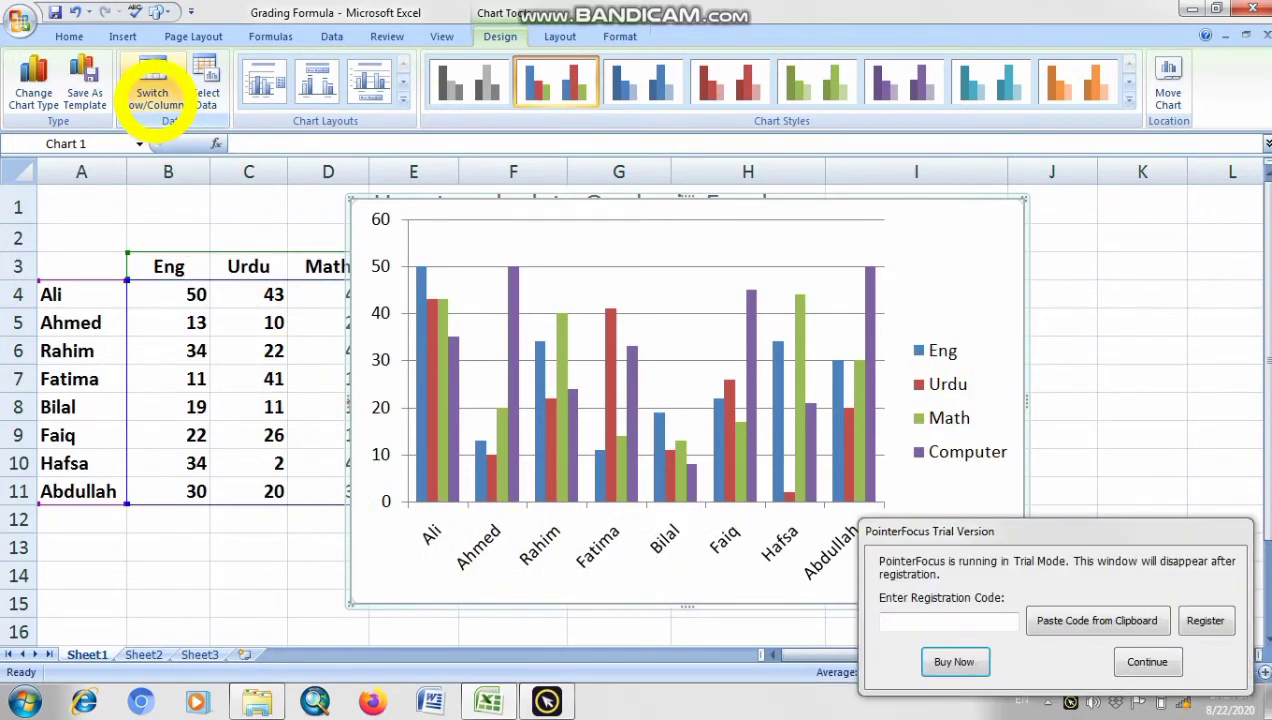
Step: Swap the chart's rows and columns to make the students the series, and swap them back to subjects as series
click(155, 97)
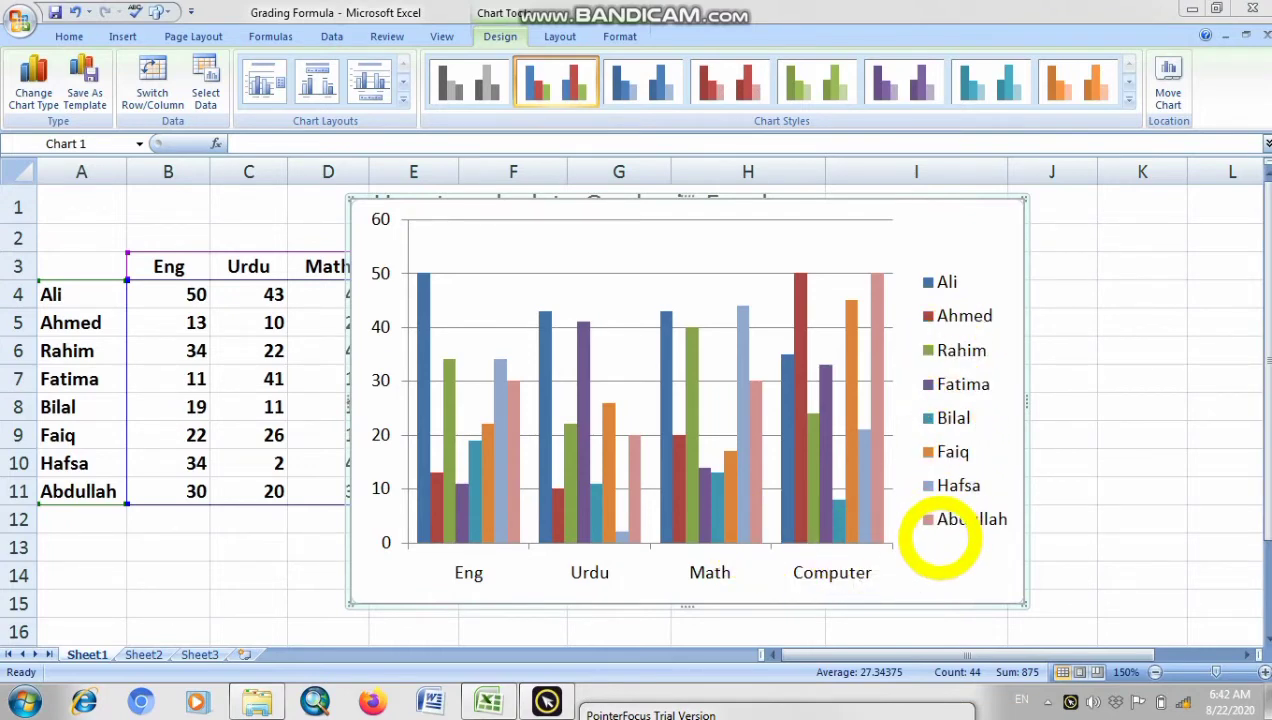
click(148, 82)
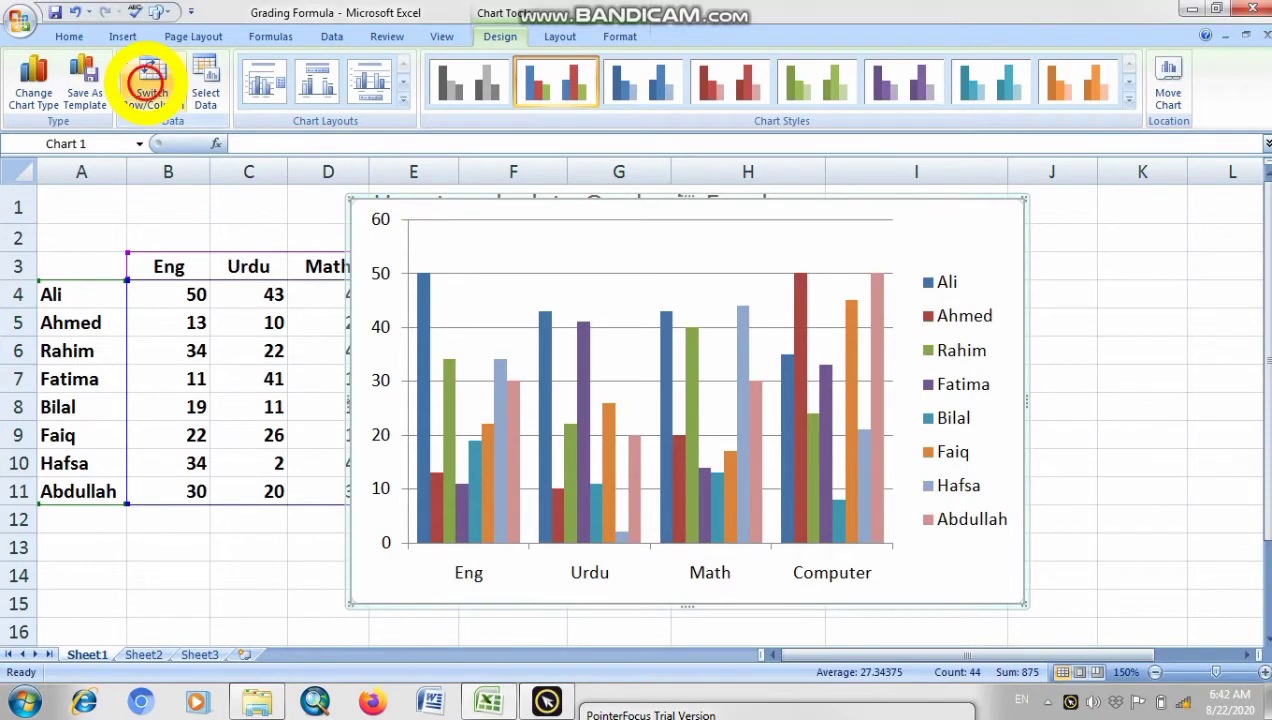
click(150, 82)
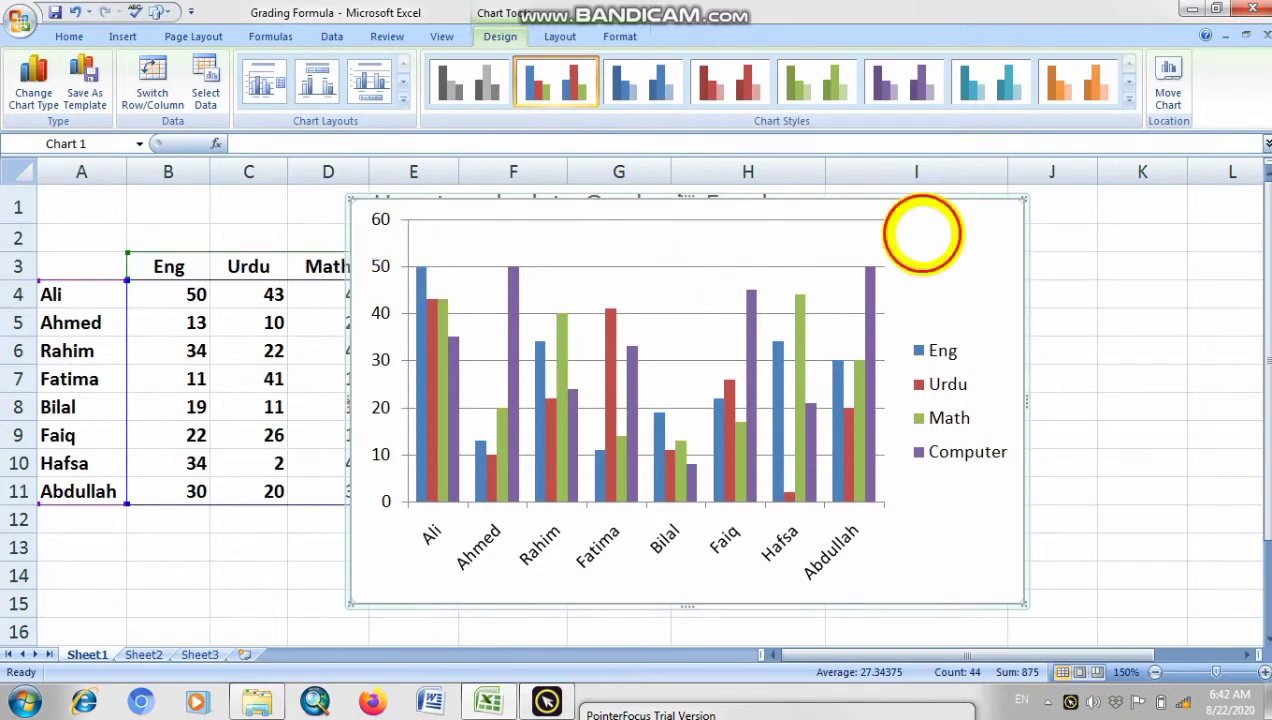
Step: Move the chart beside the marks table, leaving the student names and all four subject columns uncovered
drag(920, 236, 1193, 242)
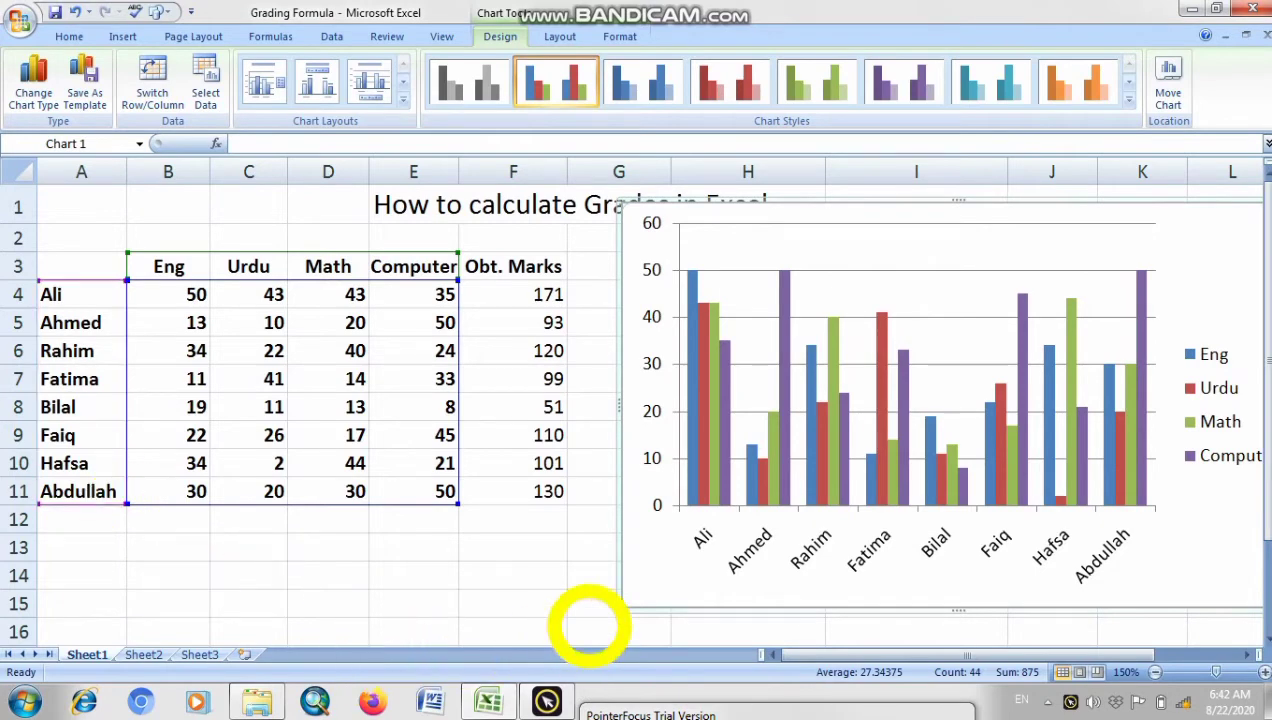
drag(633, 590, 298, 585)
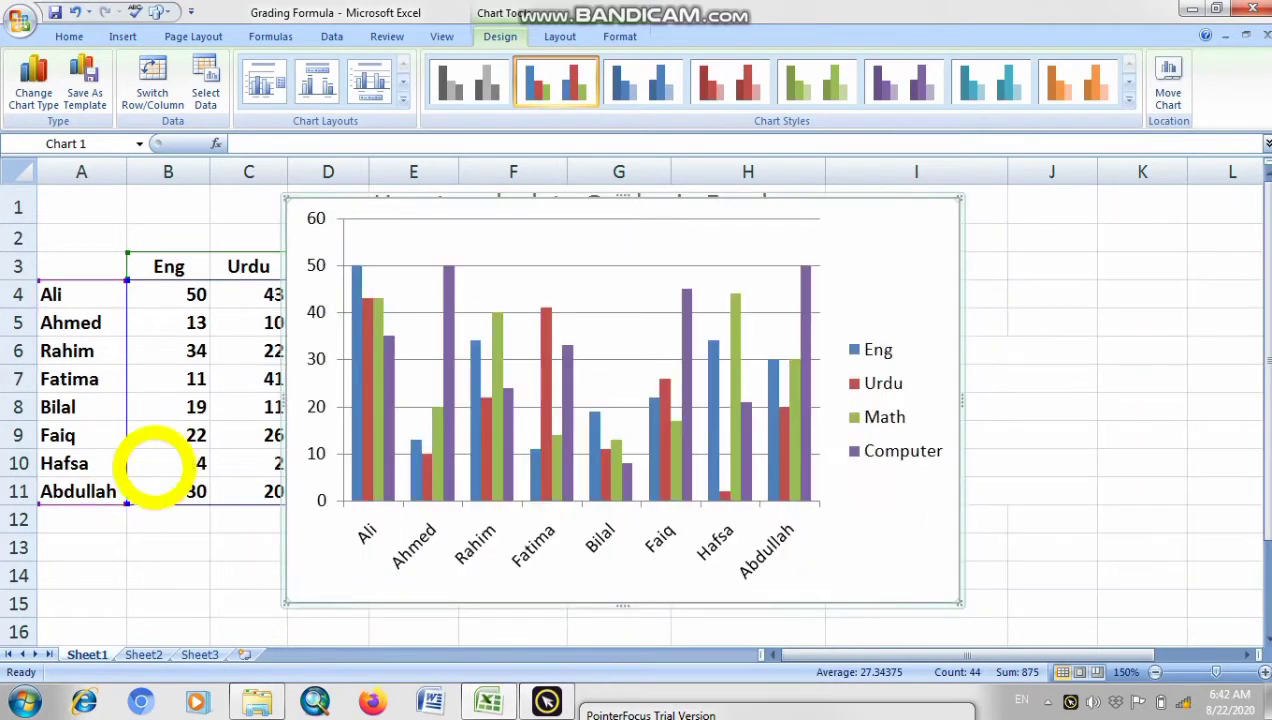
drag(963, 257, 1015, 250)
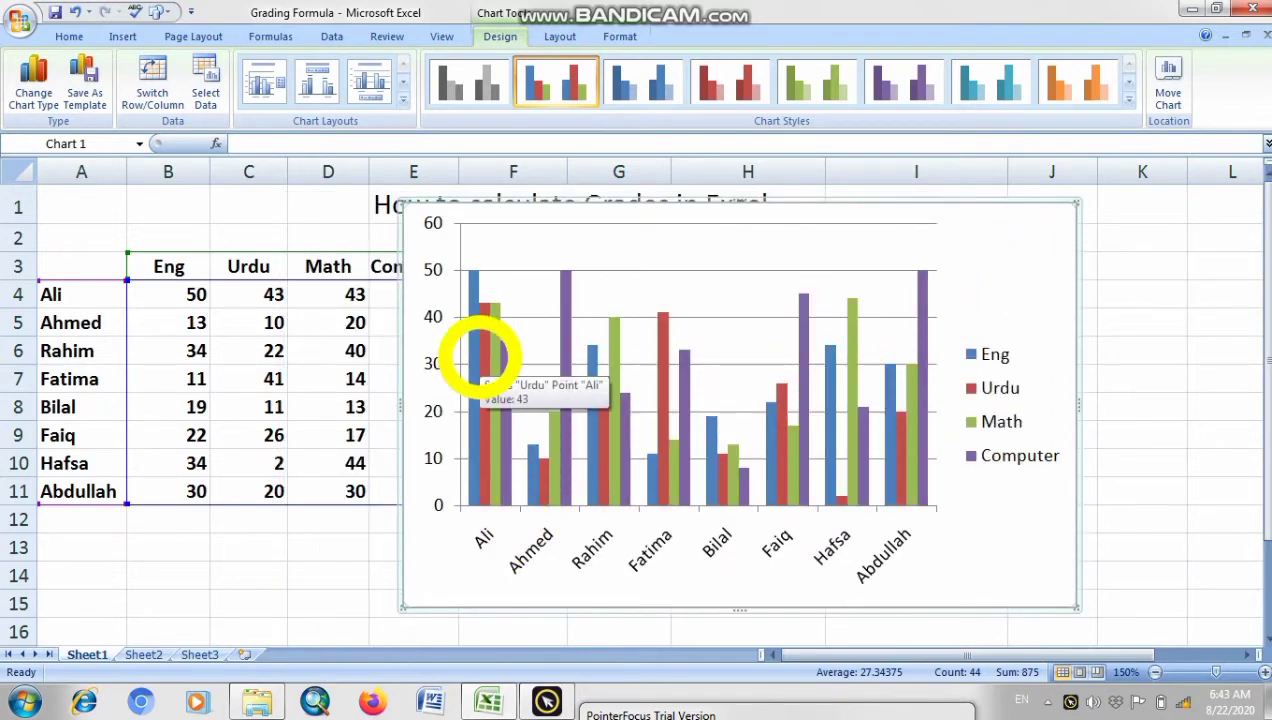
drag(1056, 273, 1145, 260)
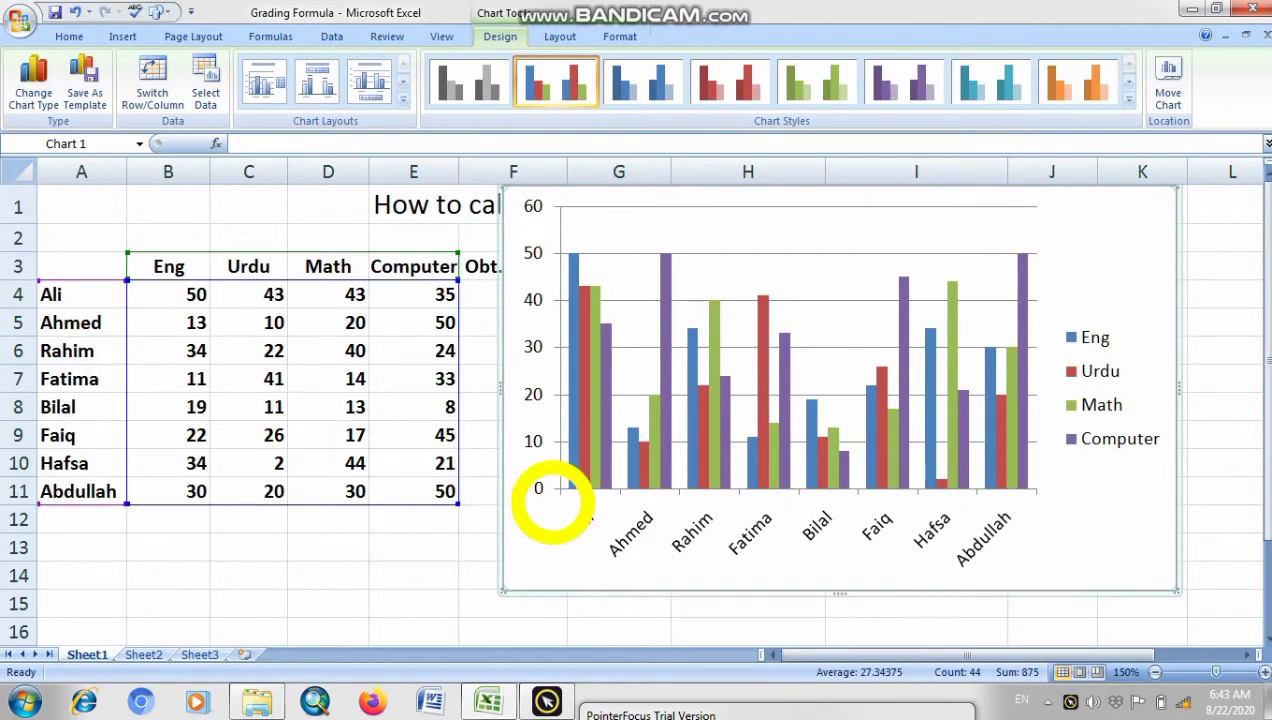
Step: Examine the first, second and last students' subject columns in the chart, moving the PointerFocus trial reminder aside
mouse_move(572, 256)
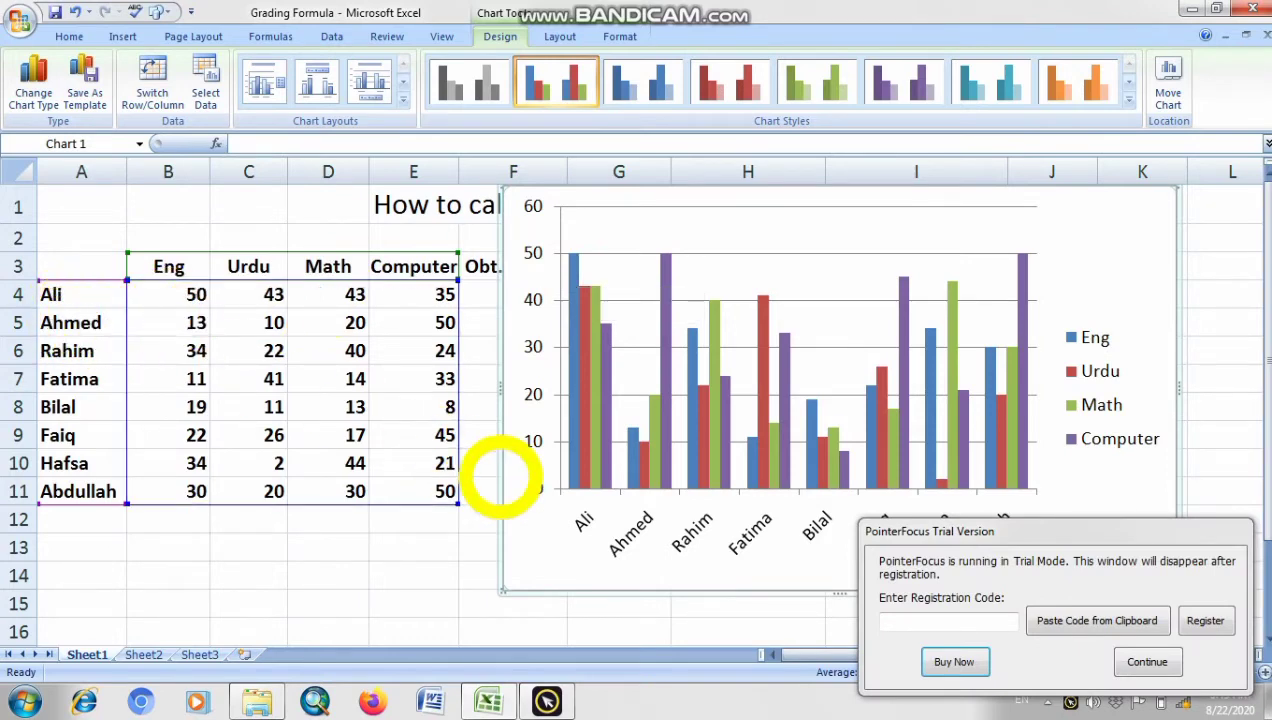
mouse_move(662, 487)
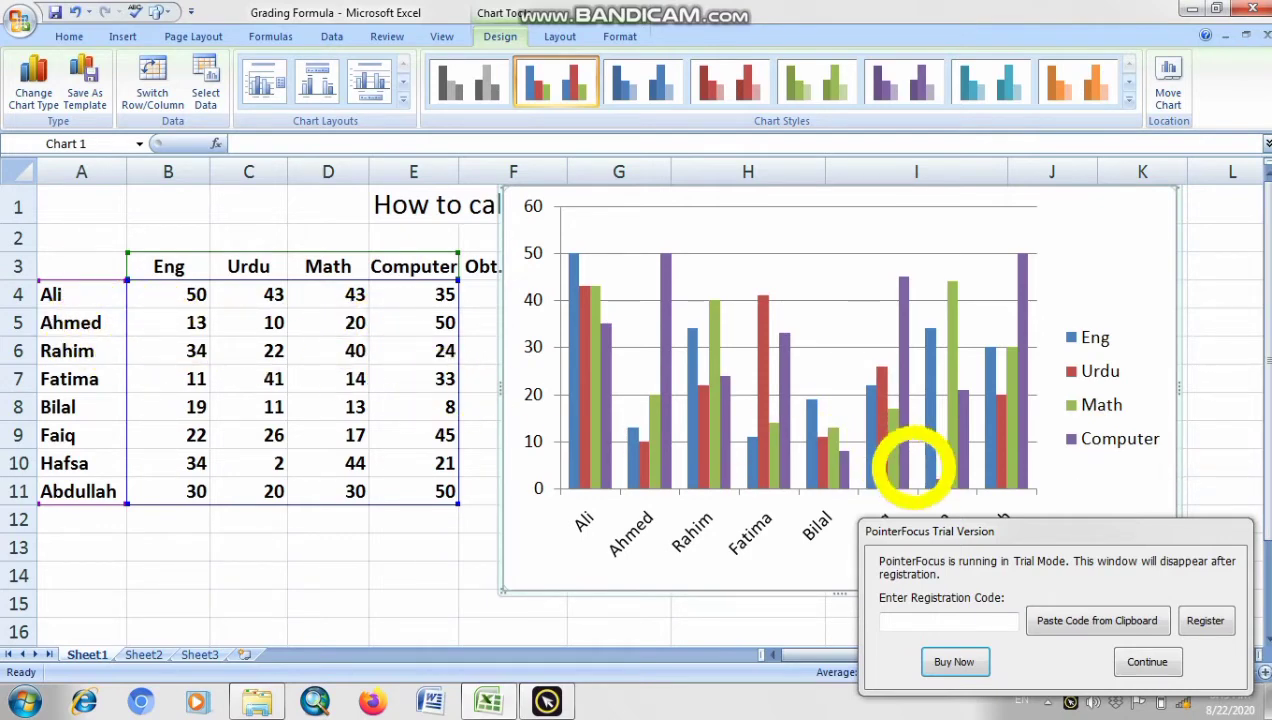
drag(1103, 534, 902, 717)
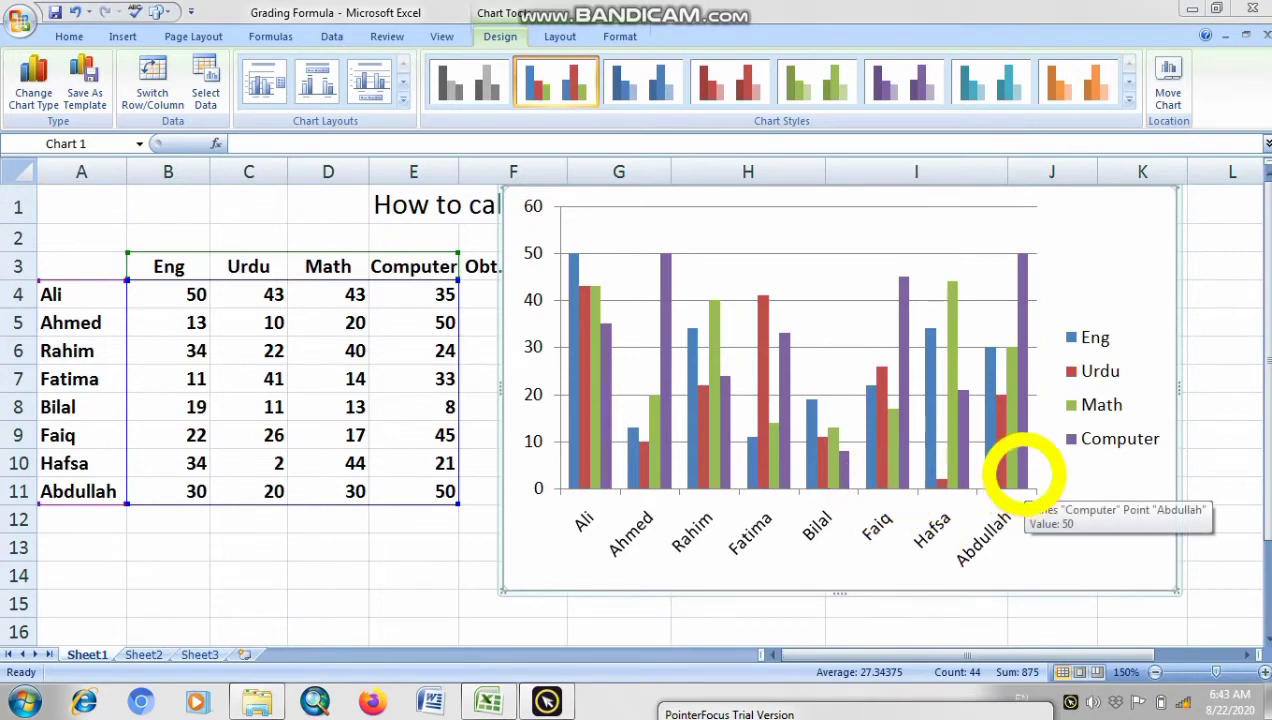
mouse_move(1020, 266)
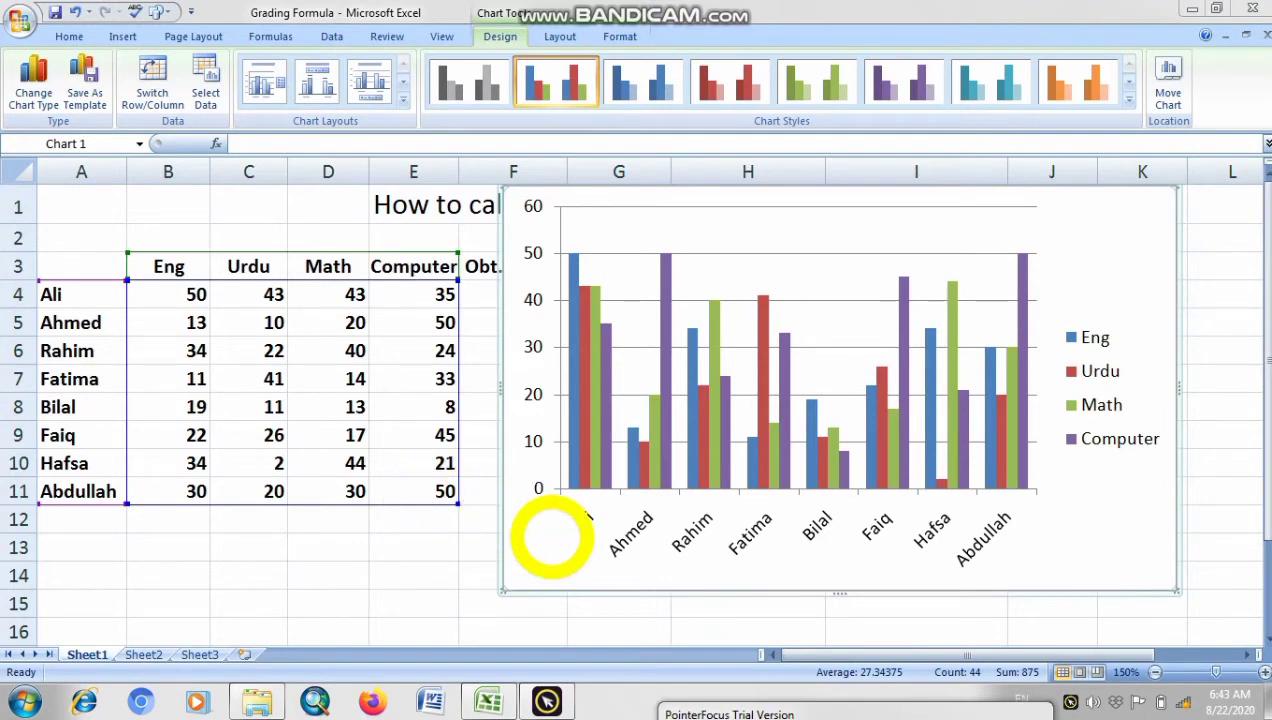
key(F12)
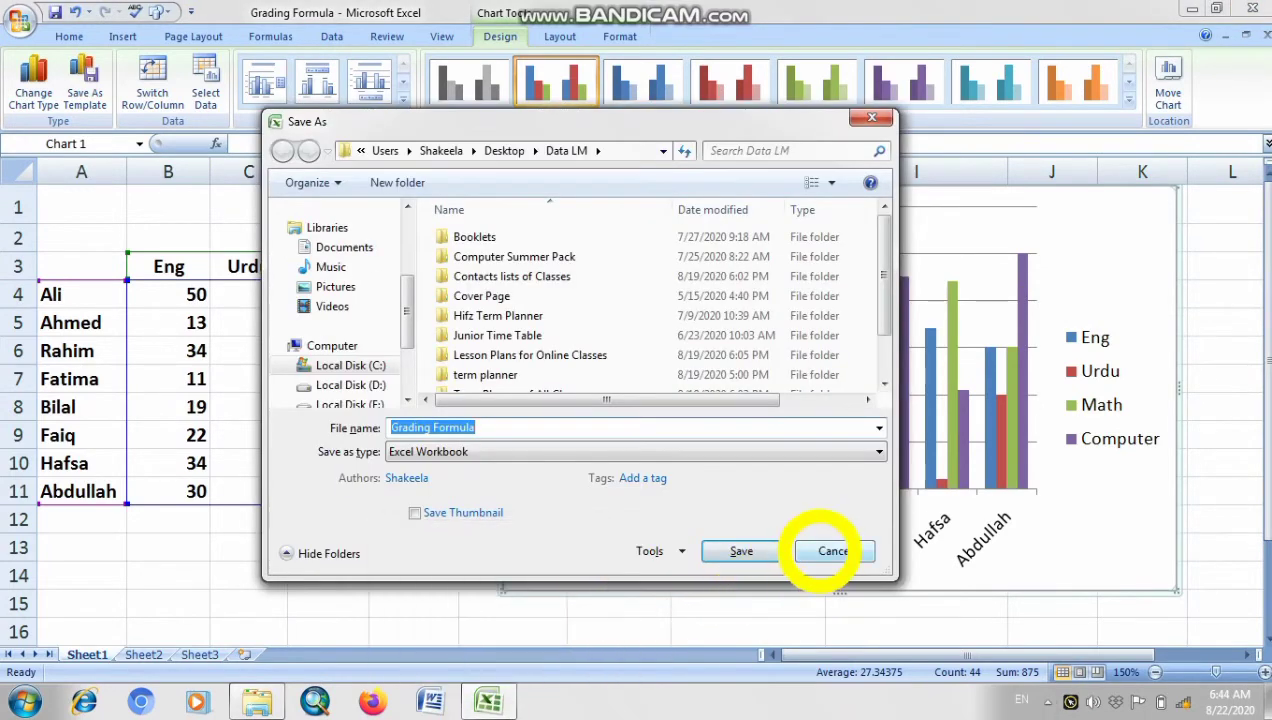
click(826, 552)
click(268, 698)
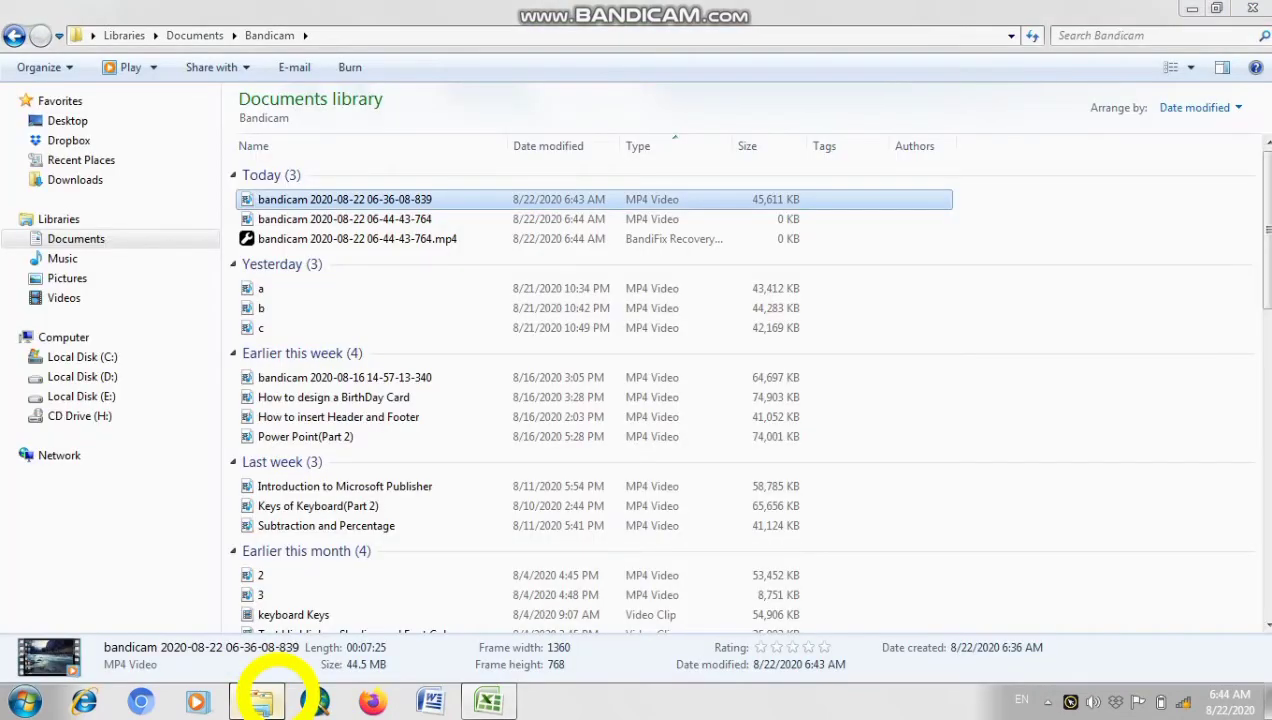
click(270, 698)
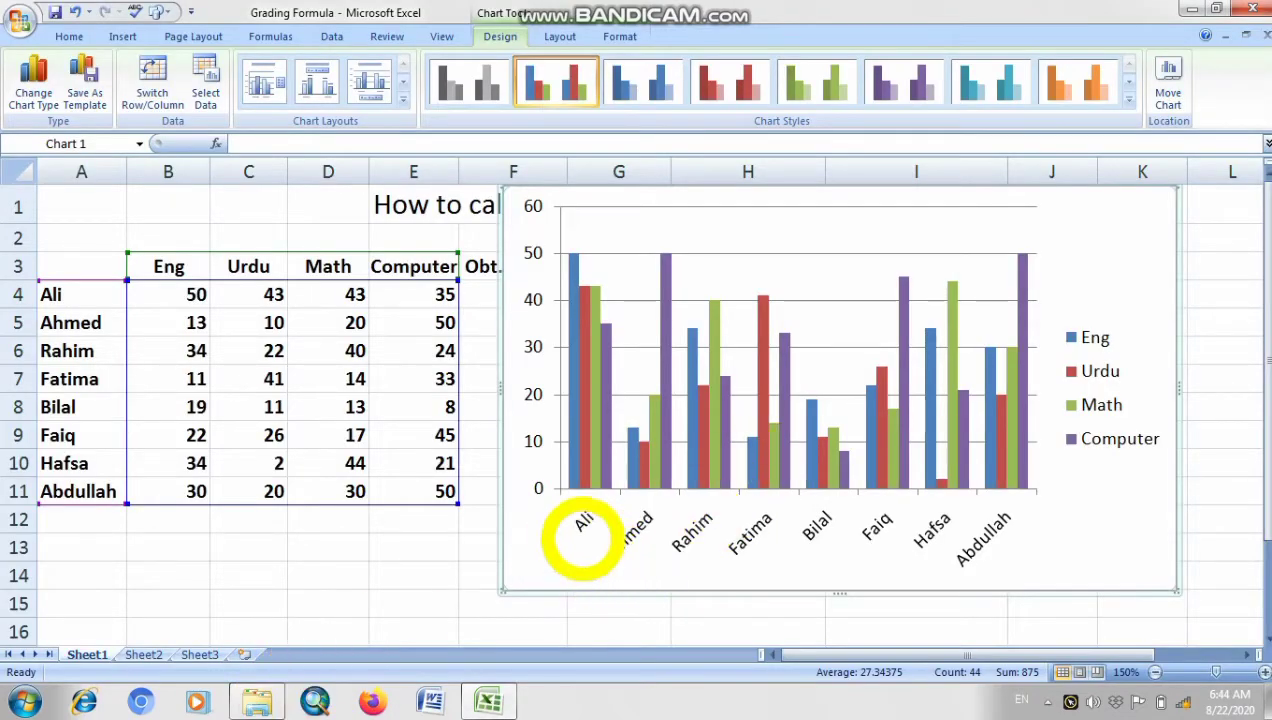
Step: Inspect the chart's data point values, including the second-to-last student's Math mark, and clear the trial reminder from the chart
mouse_move(581, 316)
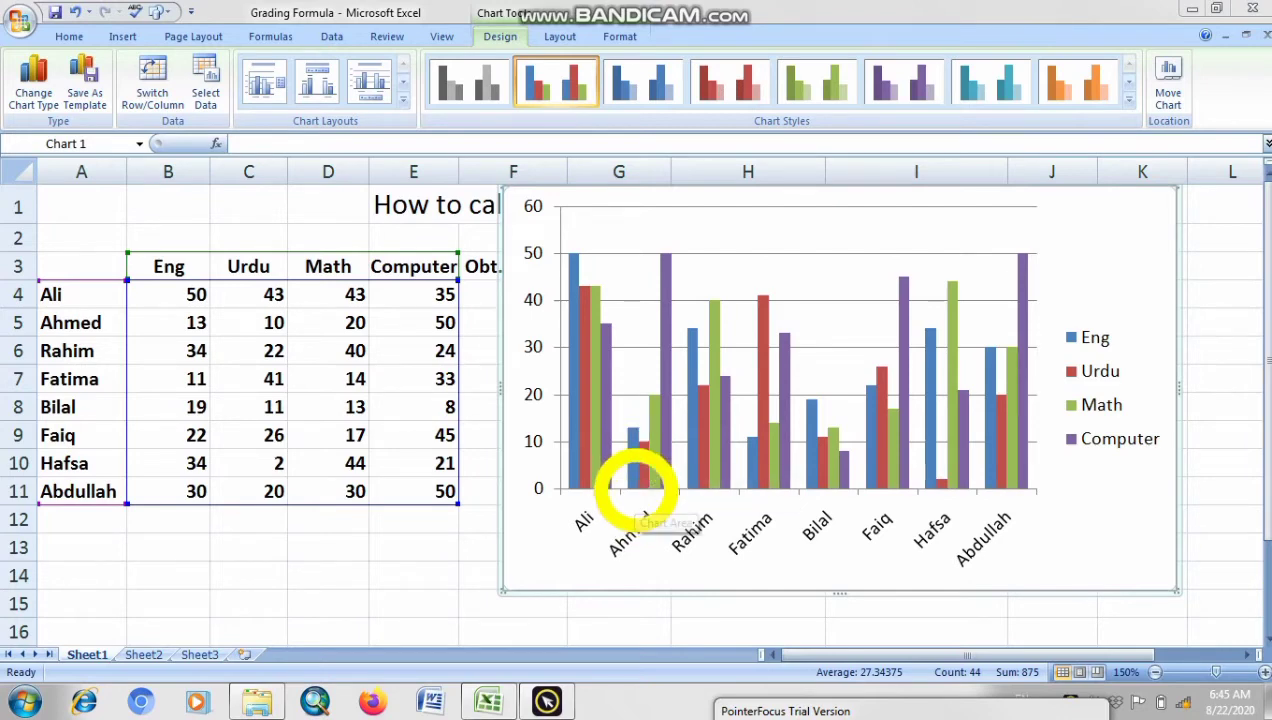
mouse_move(951, 397)
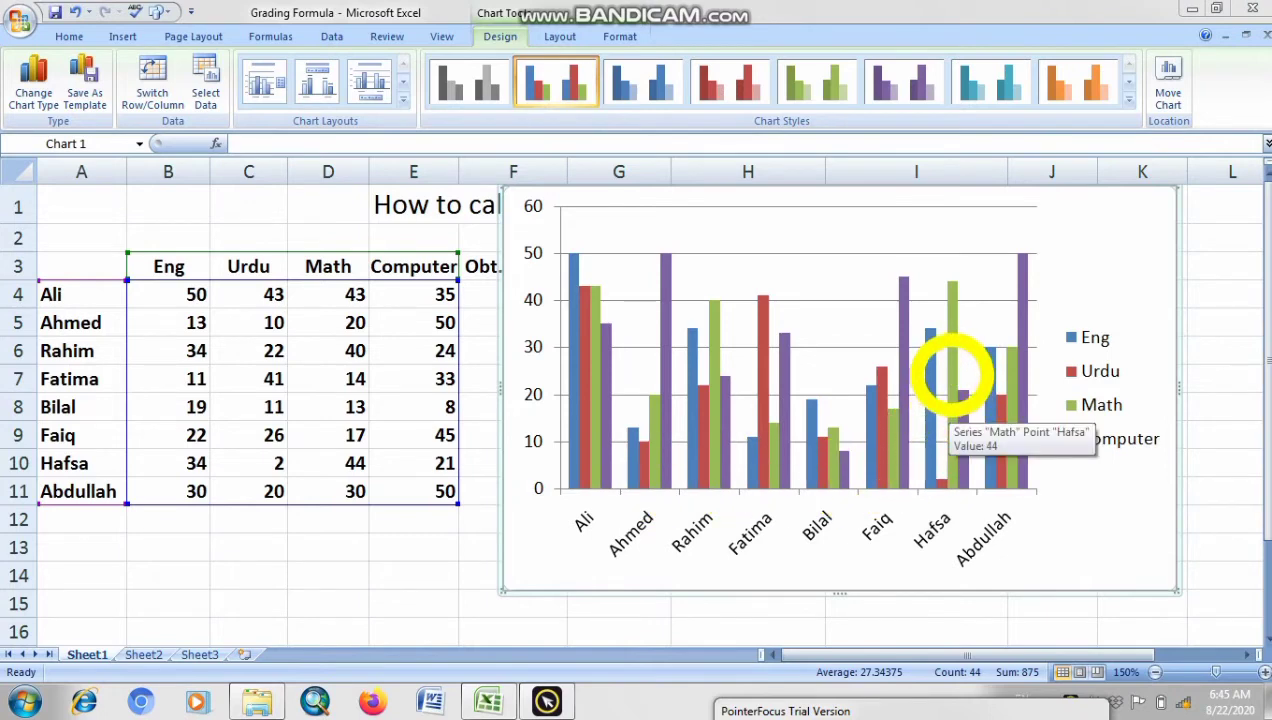
mouse_move(939, 376)
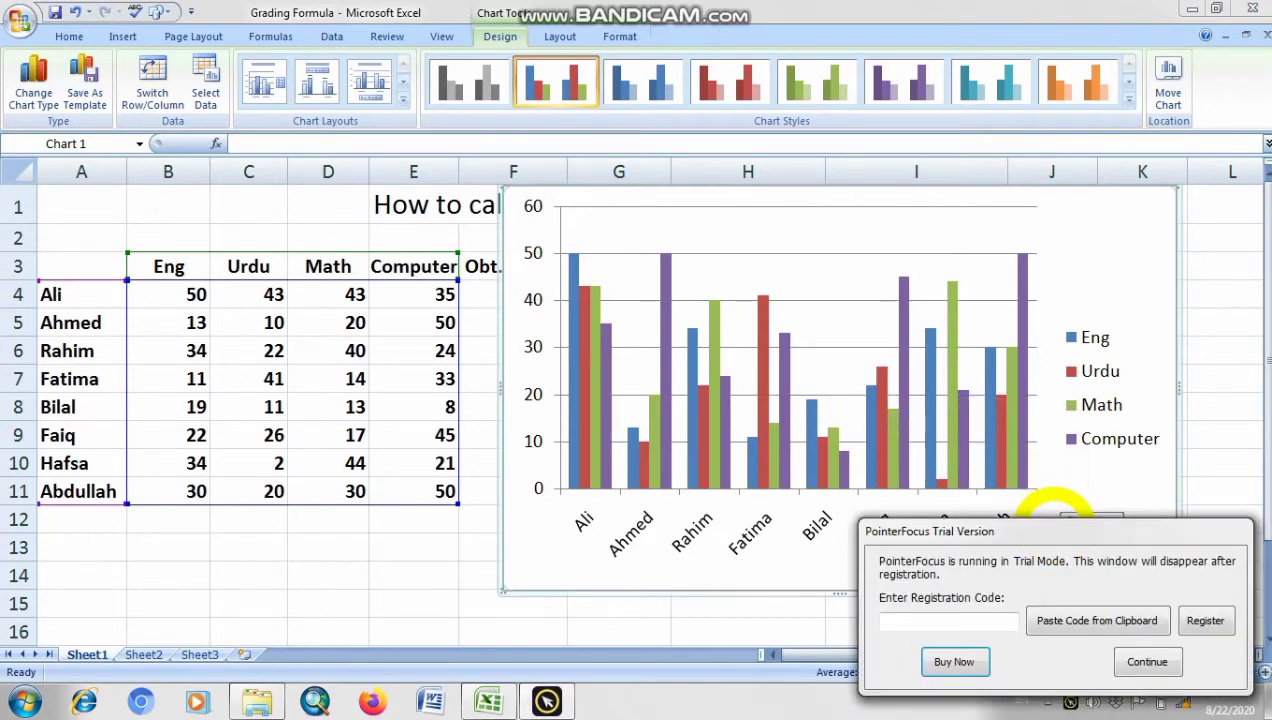
drag(1046, 525, 770, 686)
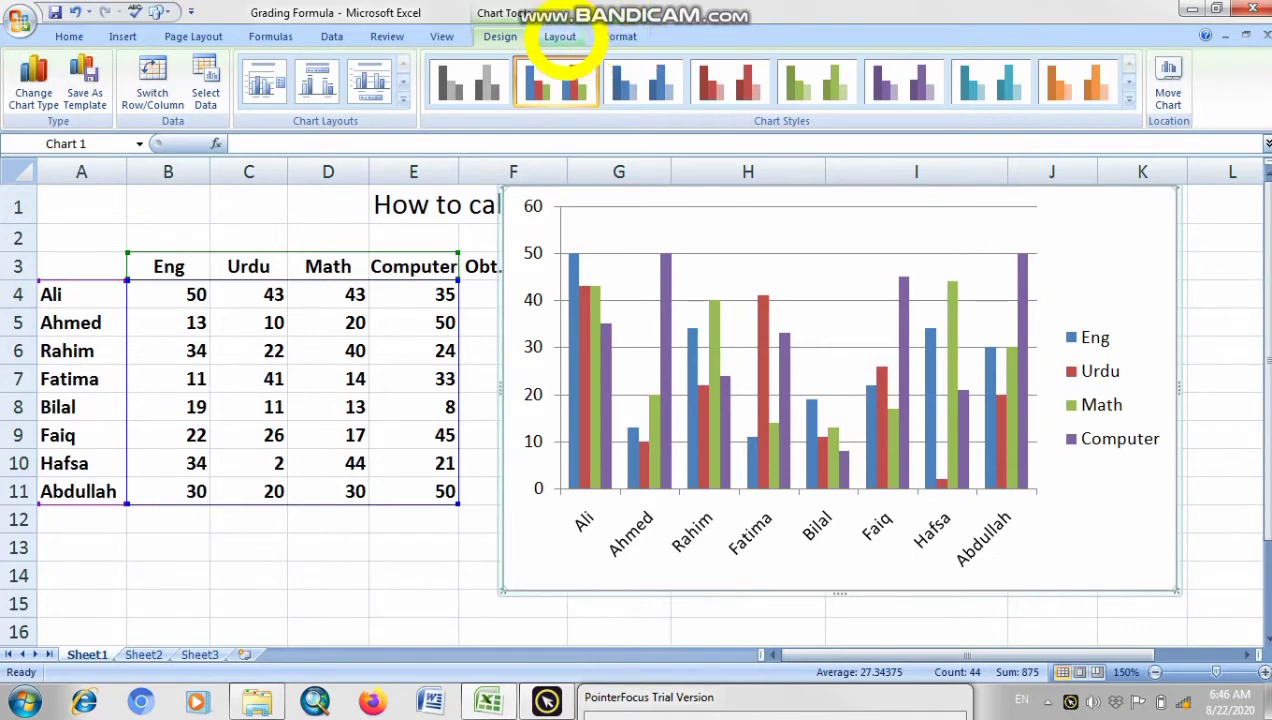
Step: Try a chart title in the Above Chart position and delete it
click(559, 36)
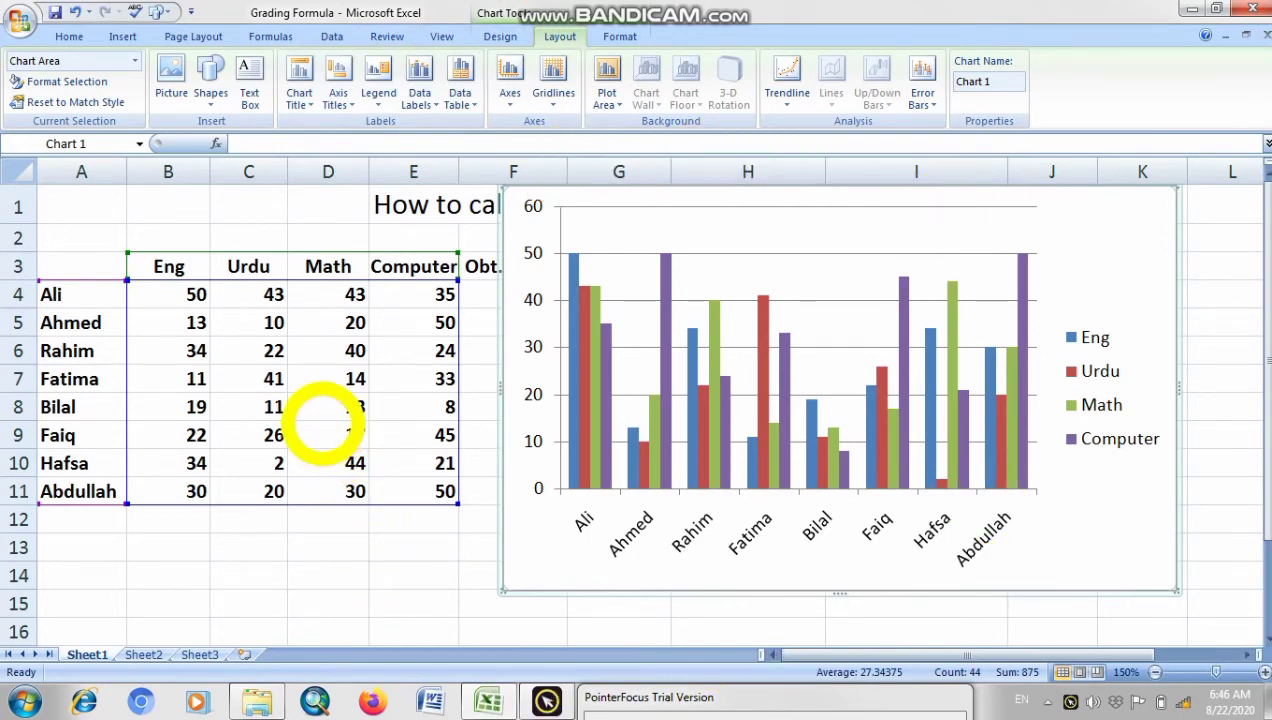
click(299, 92)
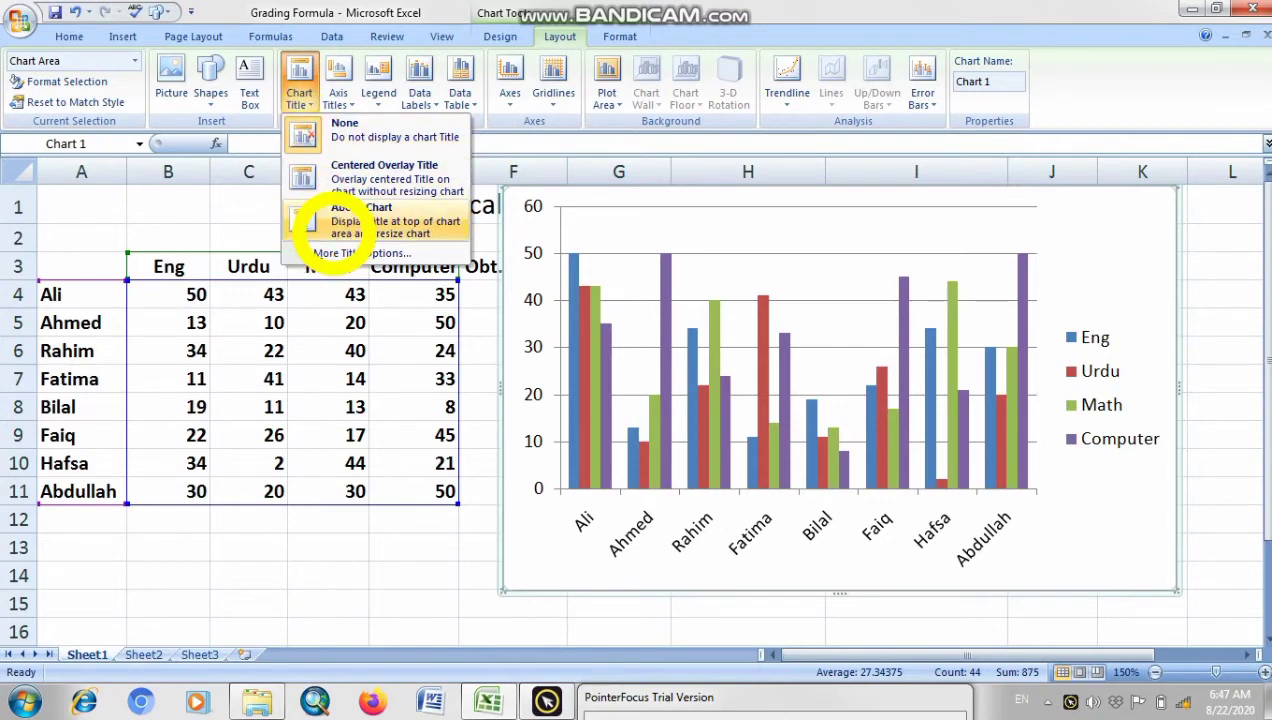
click(335, 222)
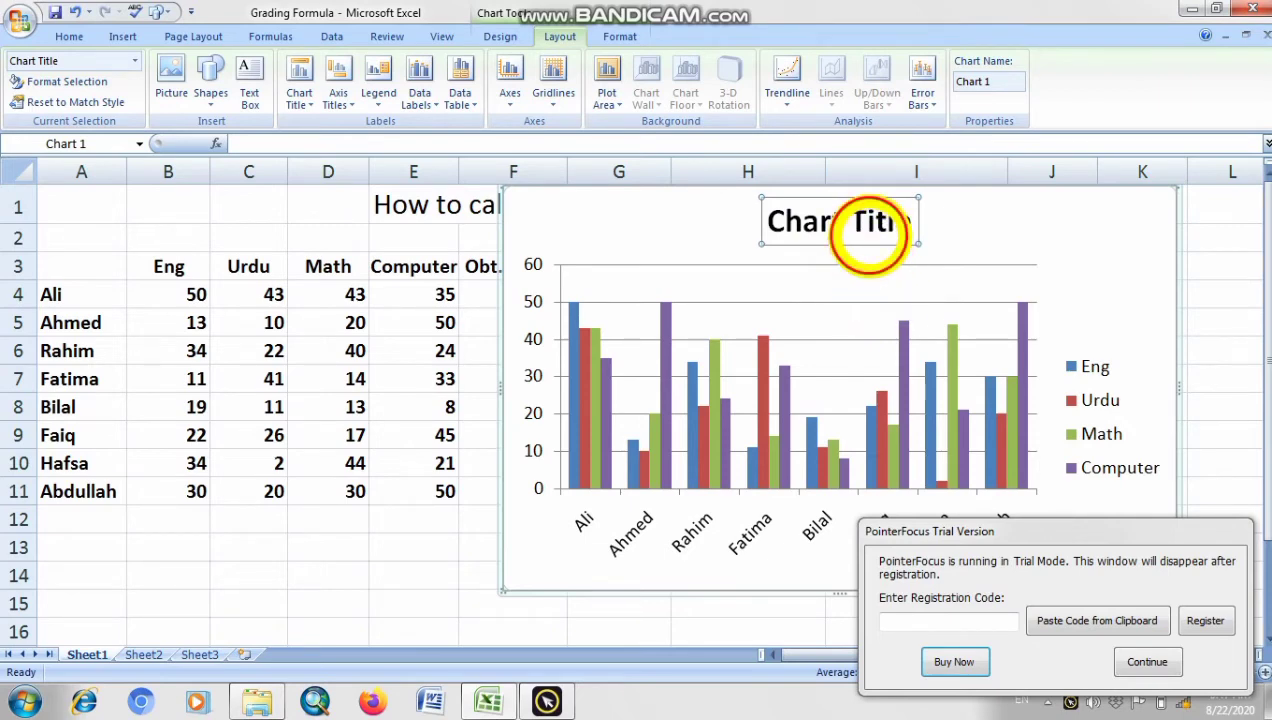
click(914, 221)
click(912, 210)
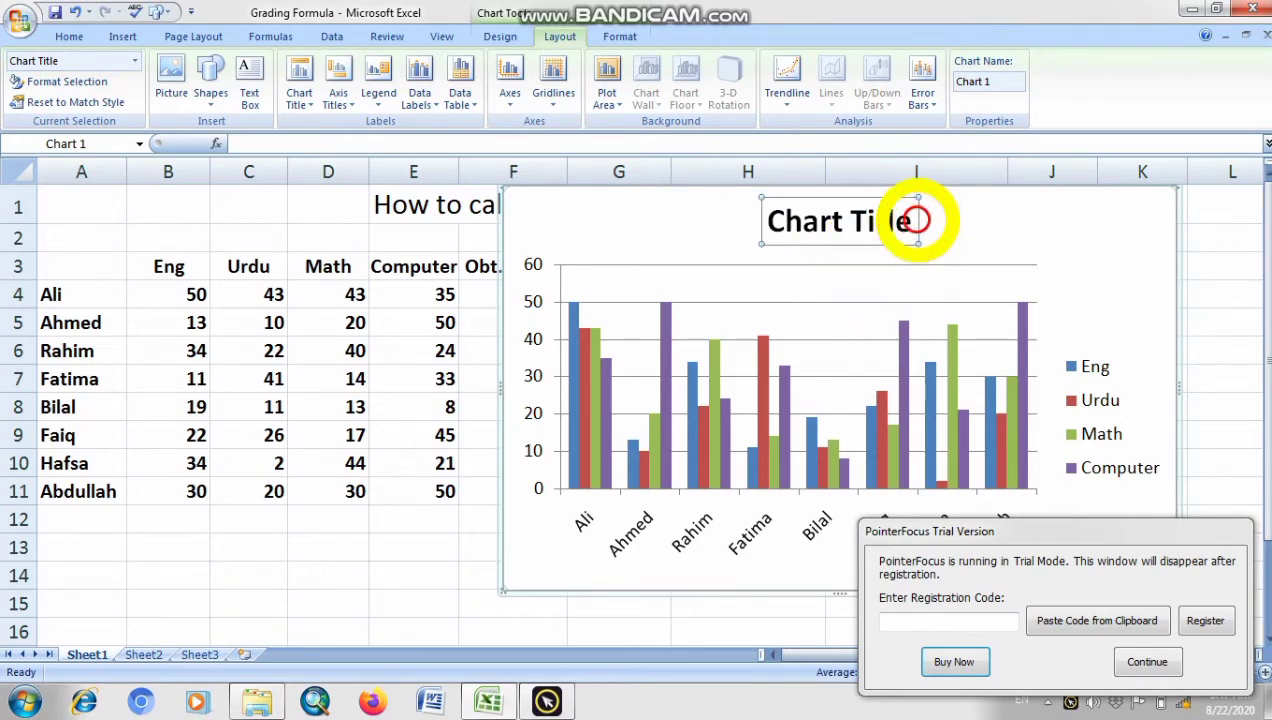
key(Delete)
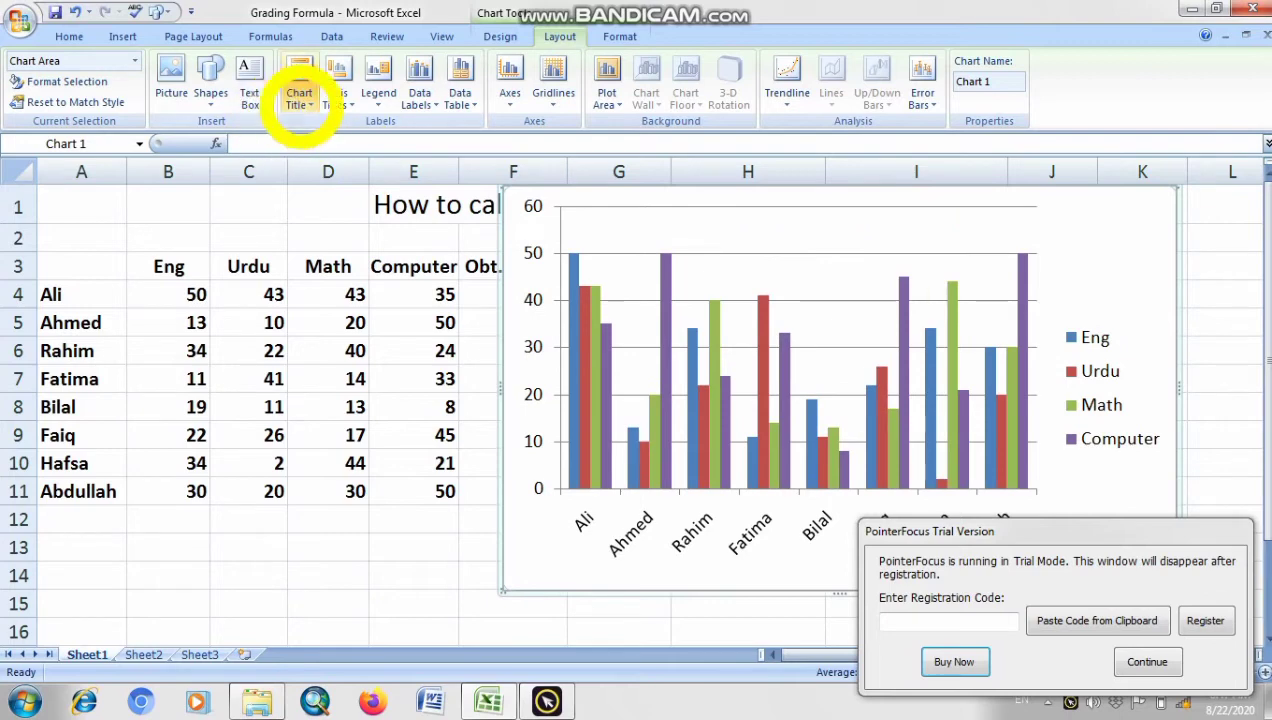
Step: Try a Centered Overlay Title on the chart and delete it
click(306, 100)
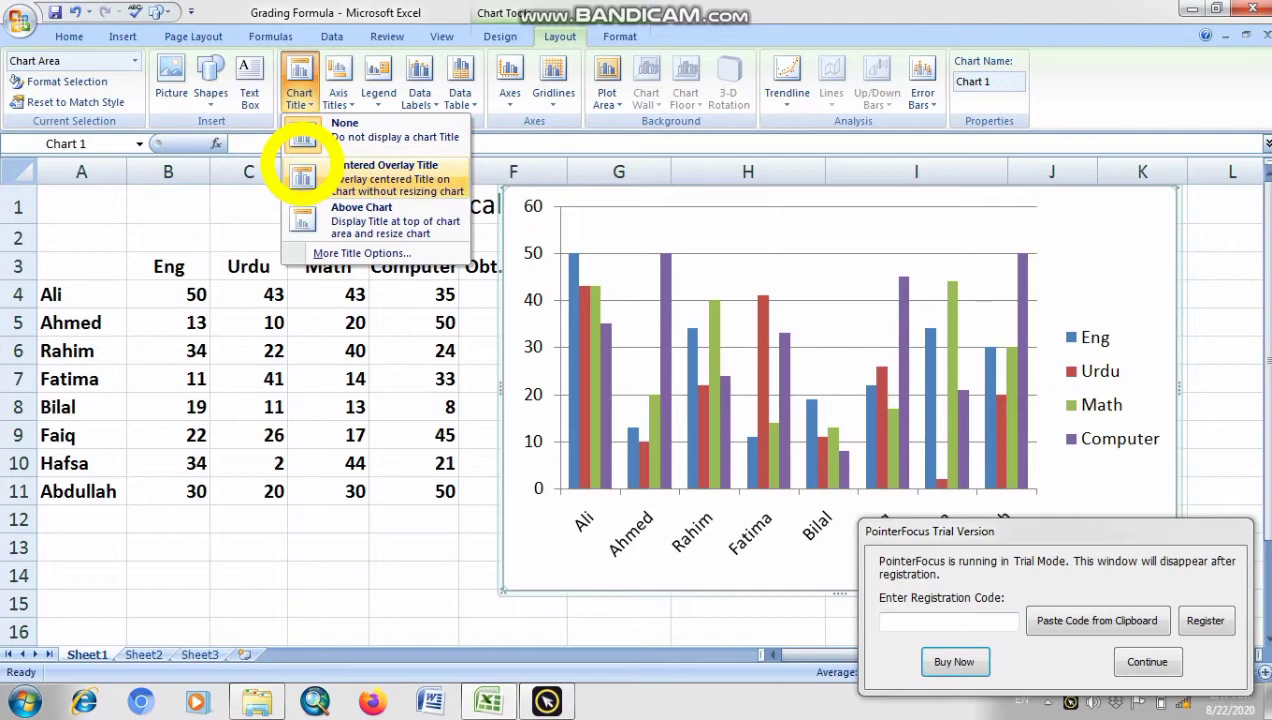
click(302, 172)
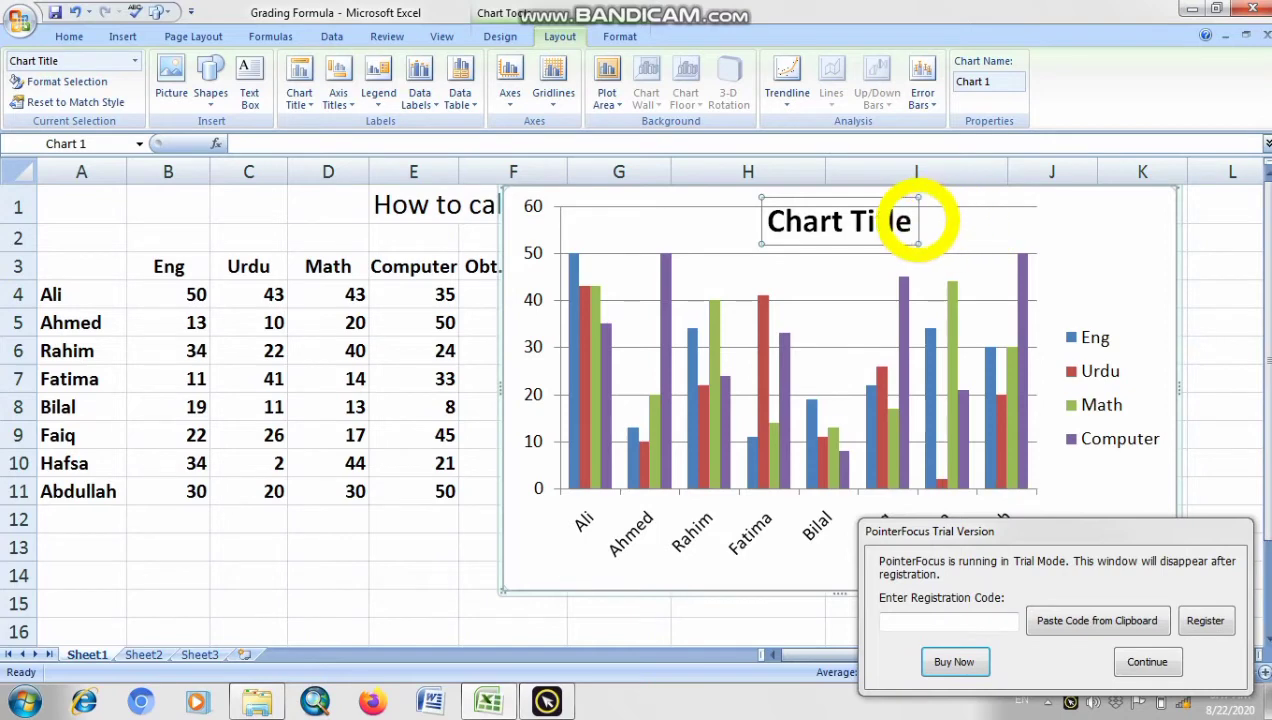
key(Delete)
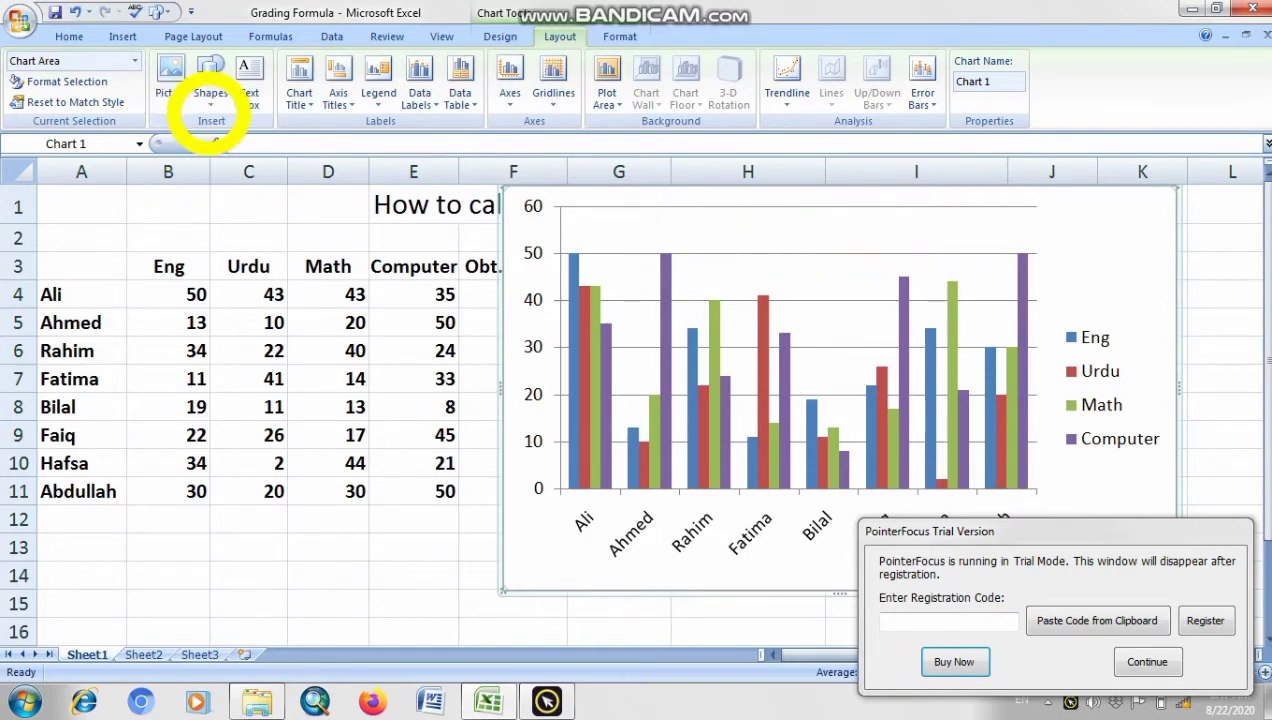
Step: Add a chart title in the Above Chart position and place the text cursor inside it for editing
click(298, 95)
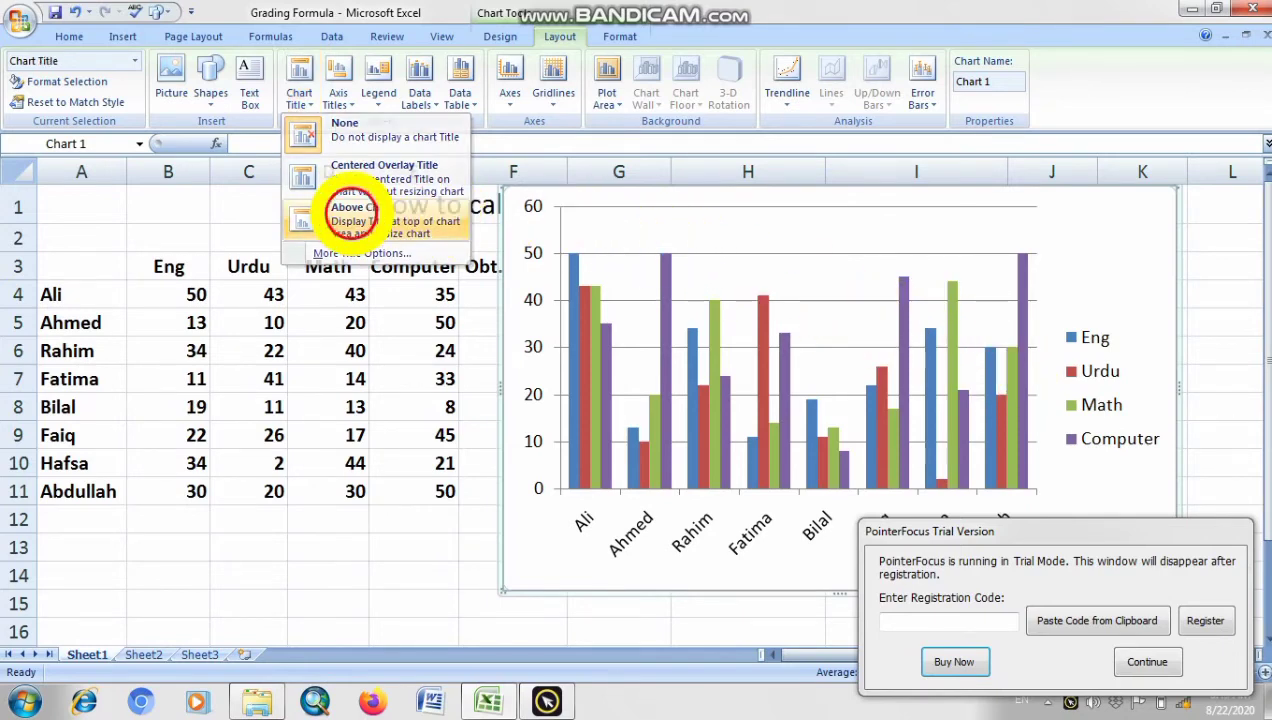
click(342, 214)
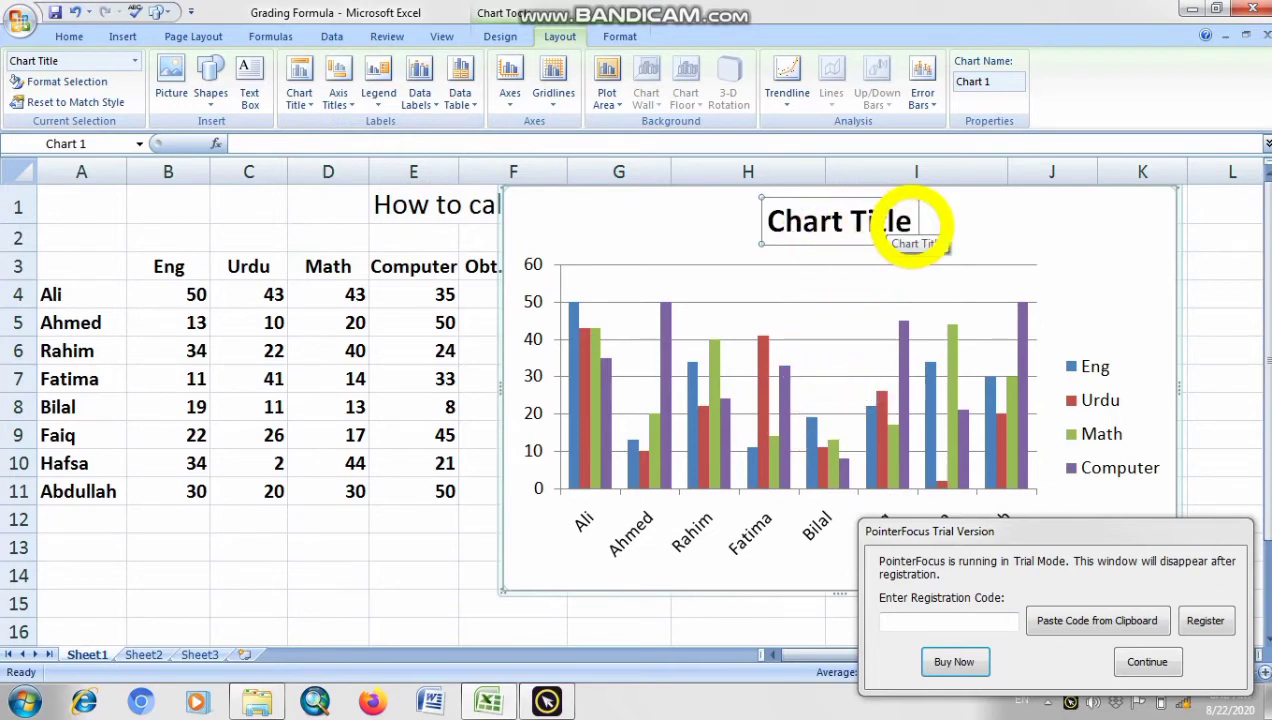
drag(1072, 541, 799, 717)
click(895, 225)
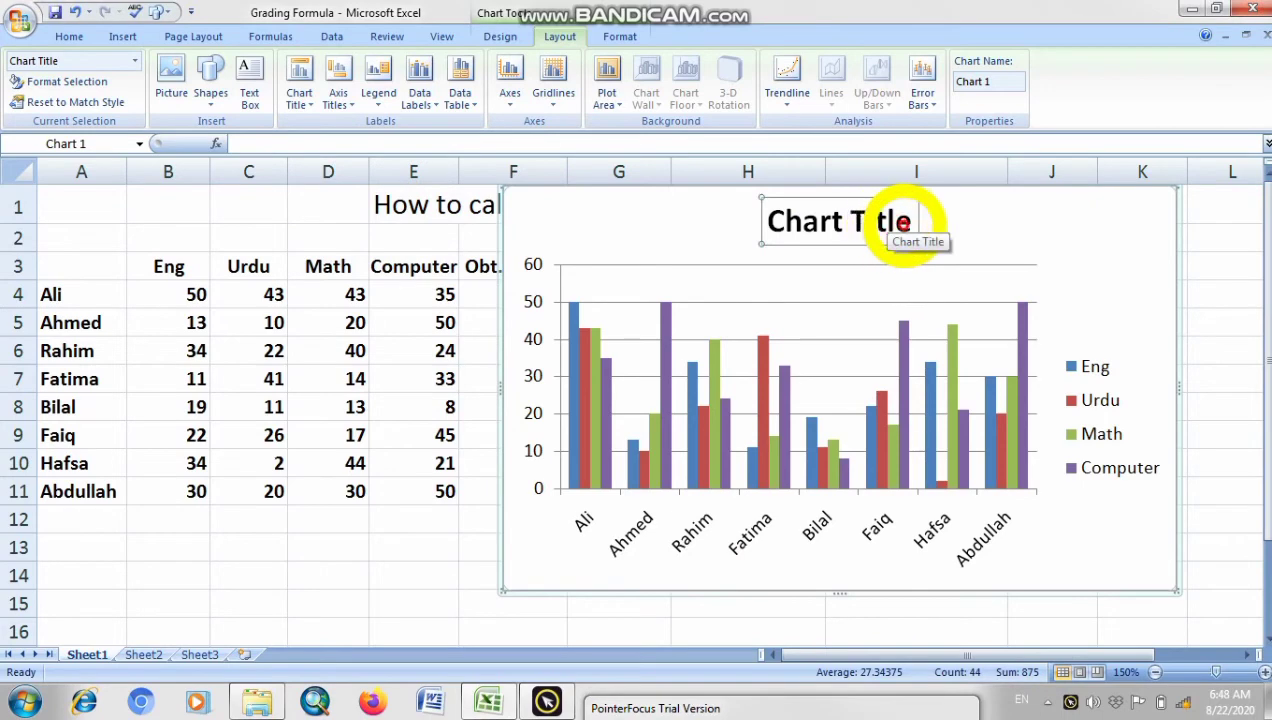
click(906, 223)
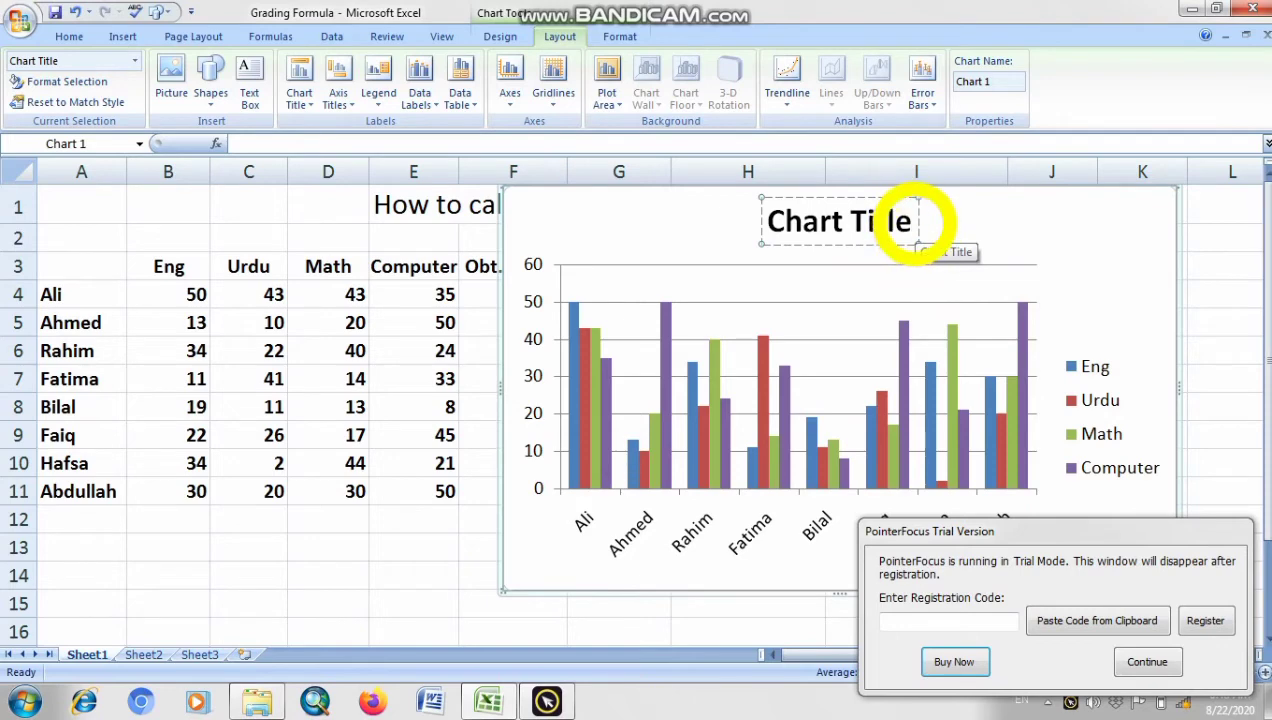
click(1008, 220)
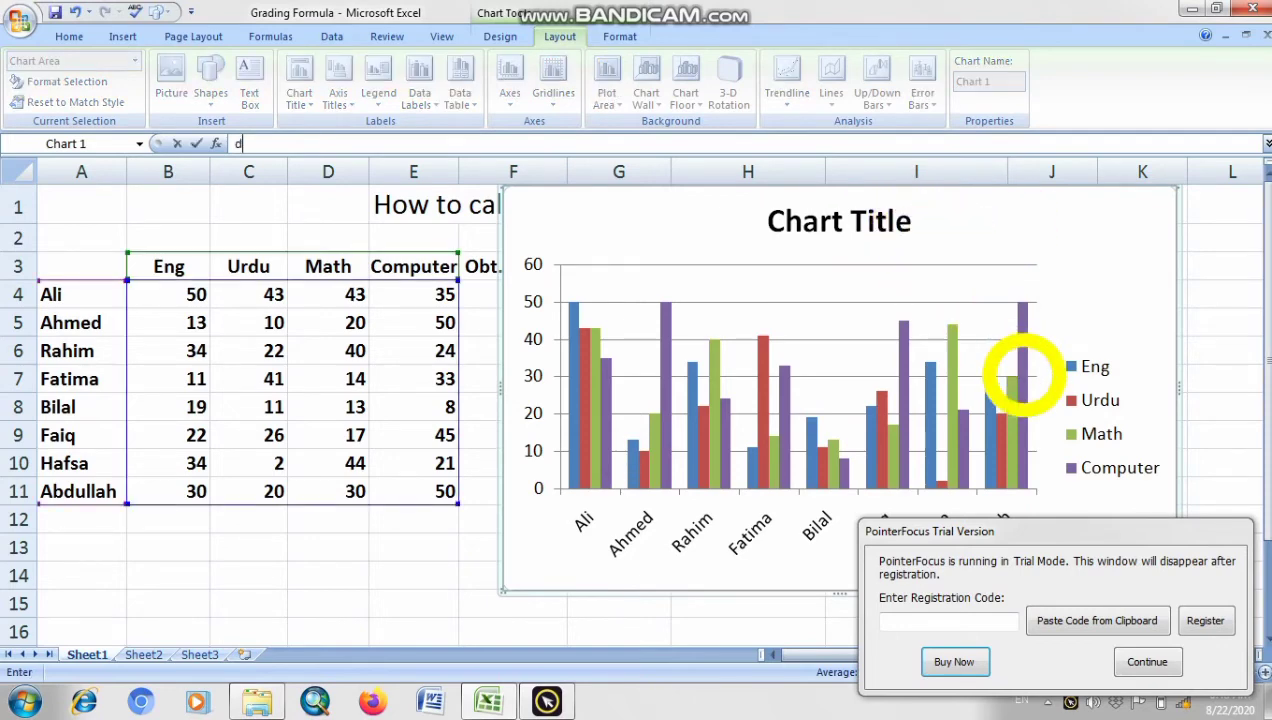
text(d)
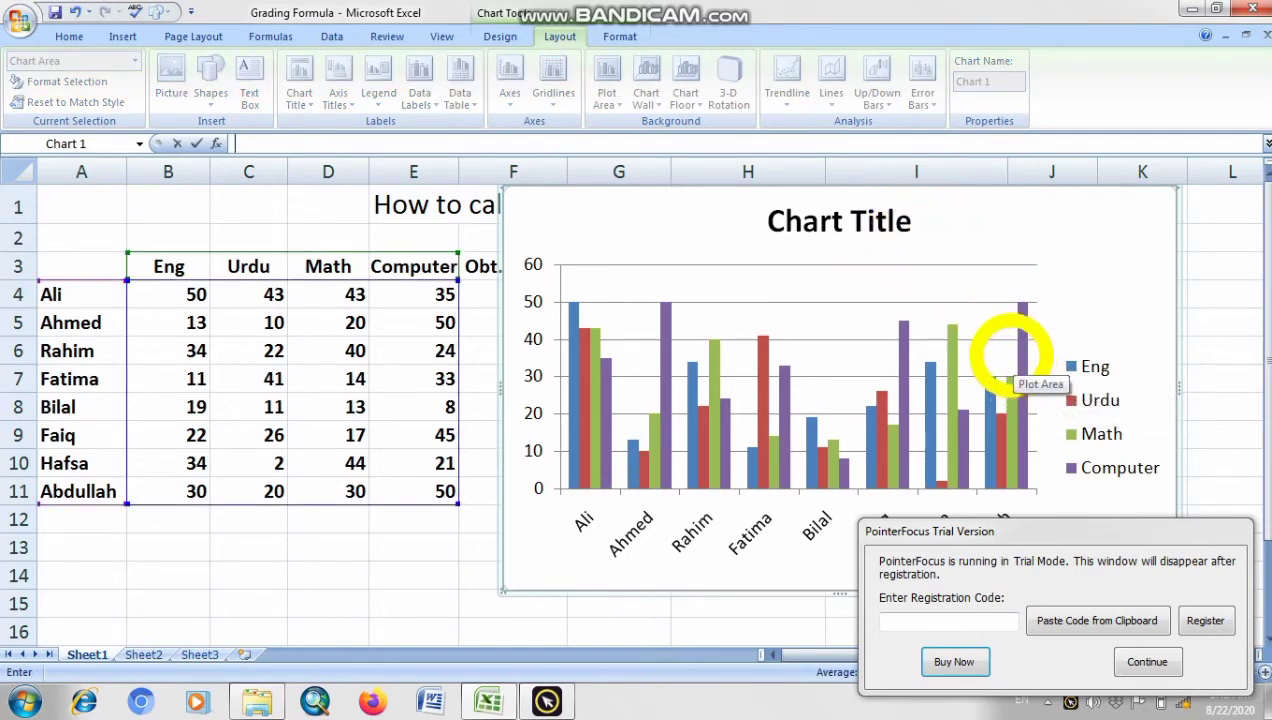
click(1013, 250)
Step: Replace the chart title's placeholder text with "Marks List of Class 6"
click(876, 221)
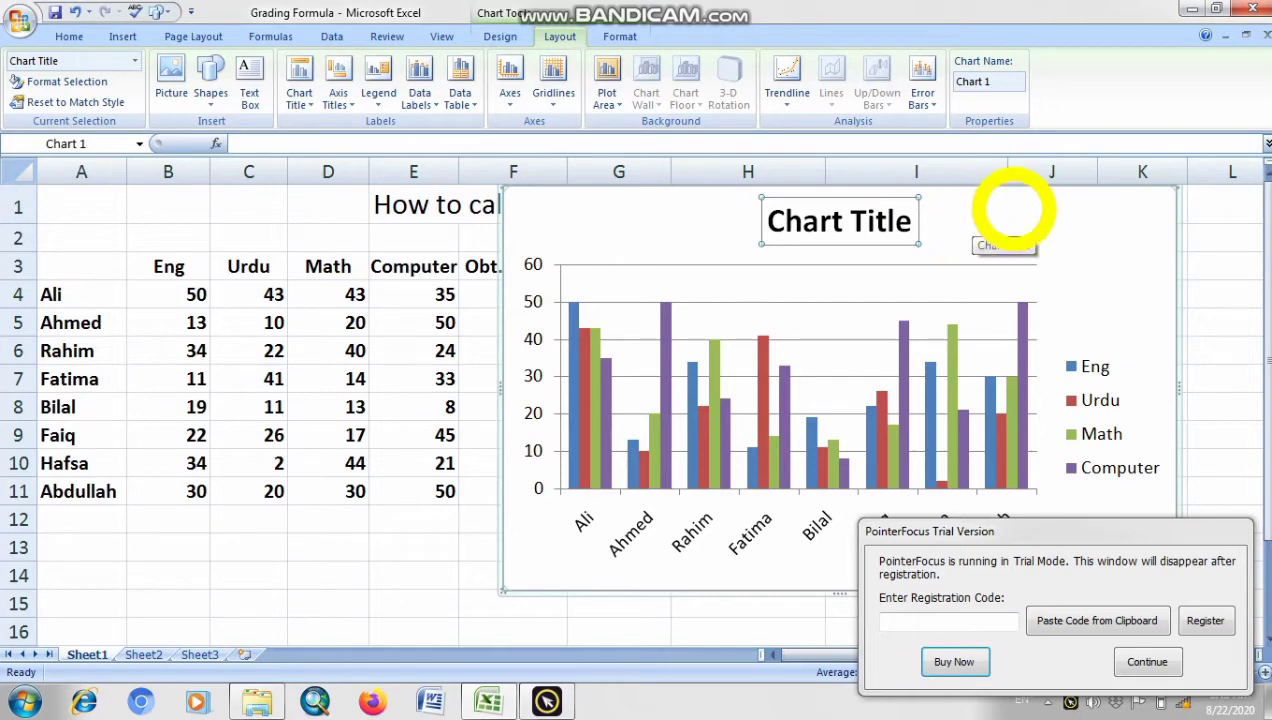
click(909, 222)
click(909, 222)
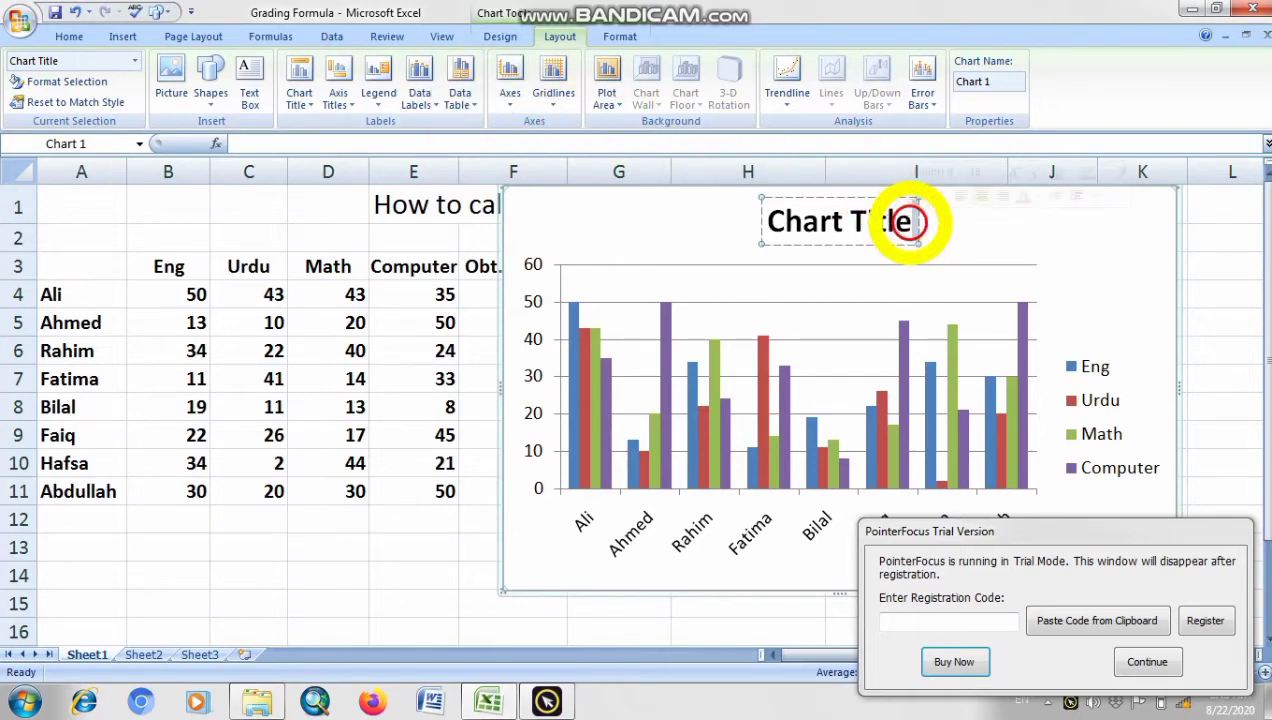
key(BackSpace)
key(BackSpace)
key(BackSpace)
key(BackSpace)
key(BackSpace)
key(BackSpace)
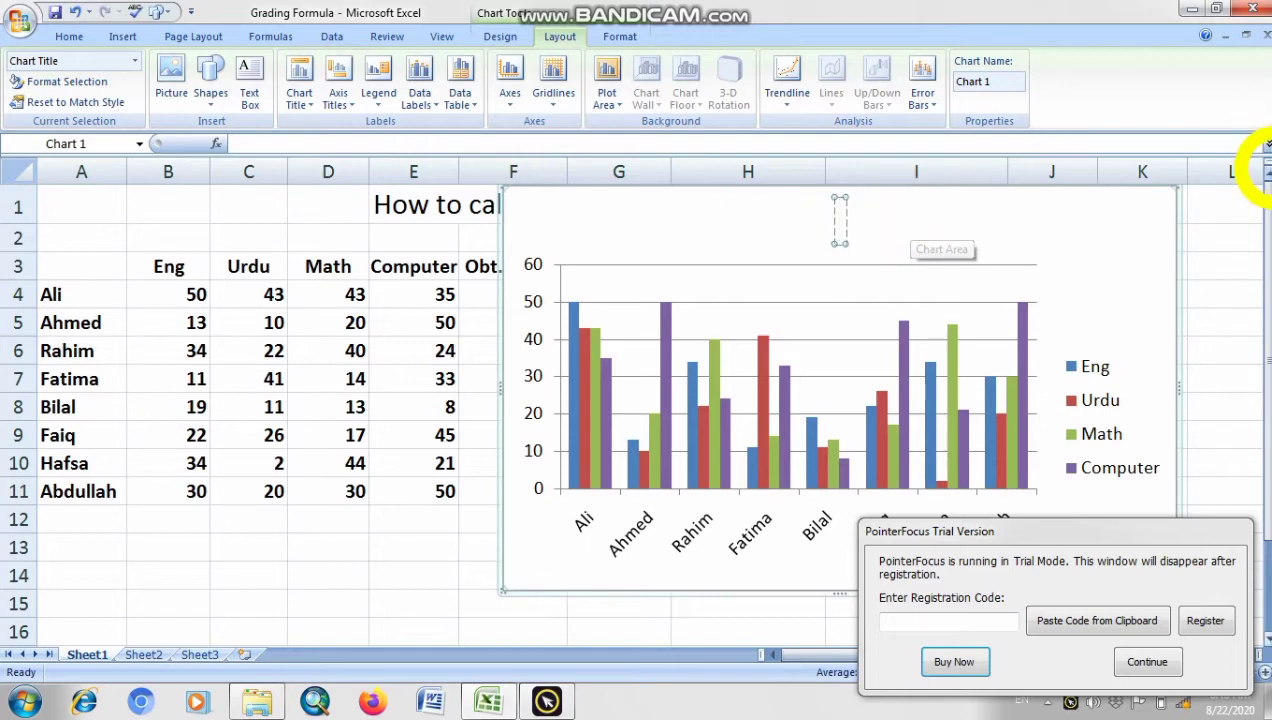
text(Ma)
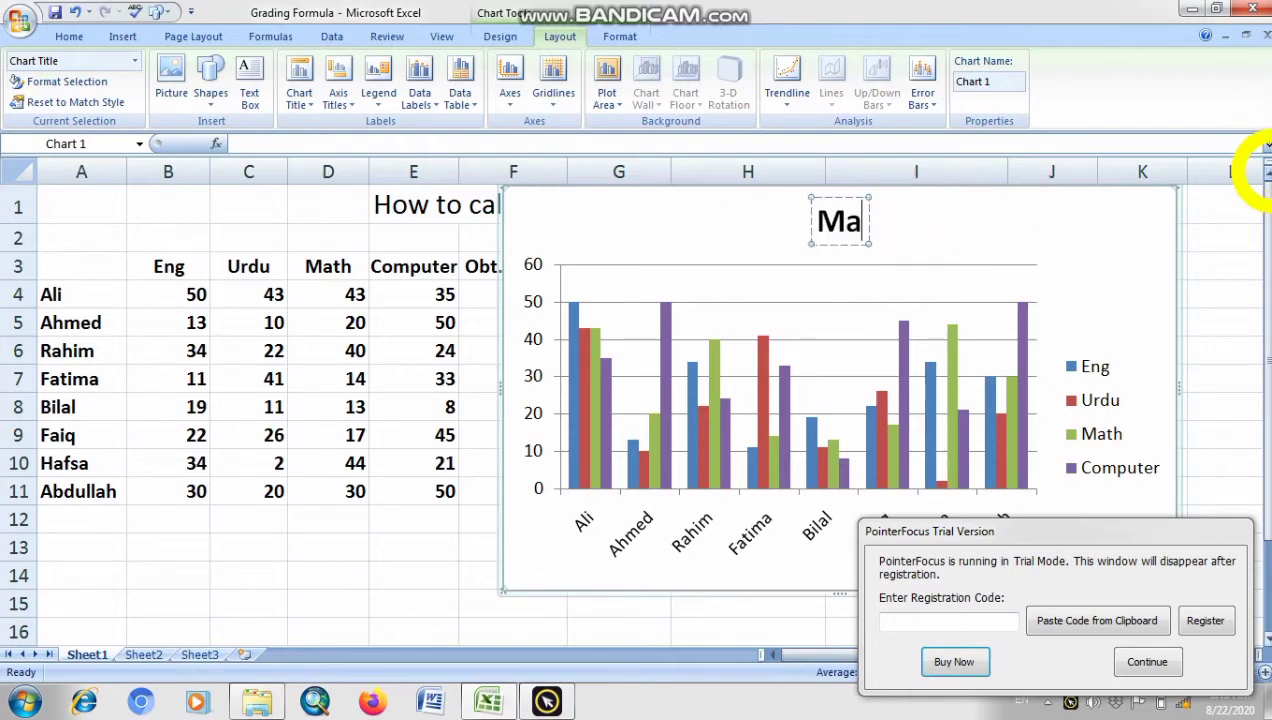
text(rks li)
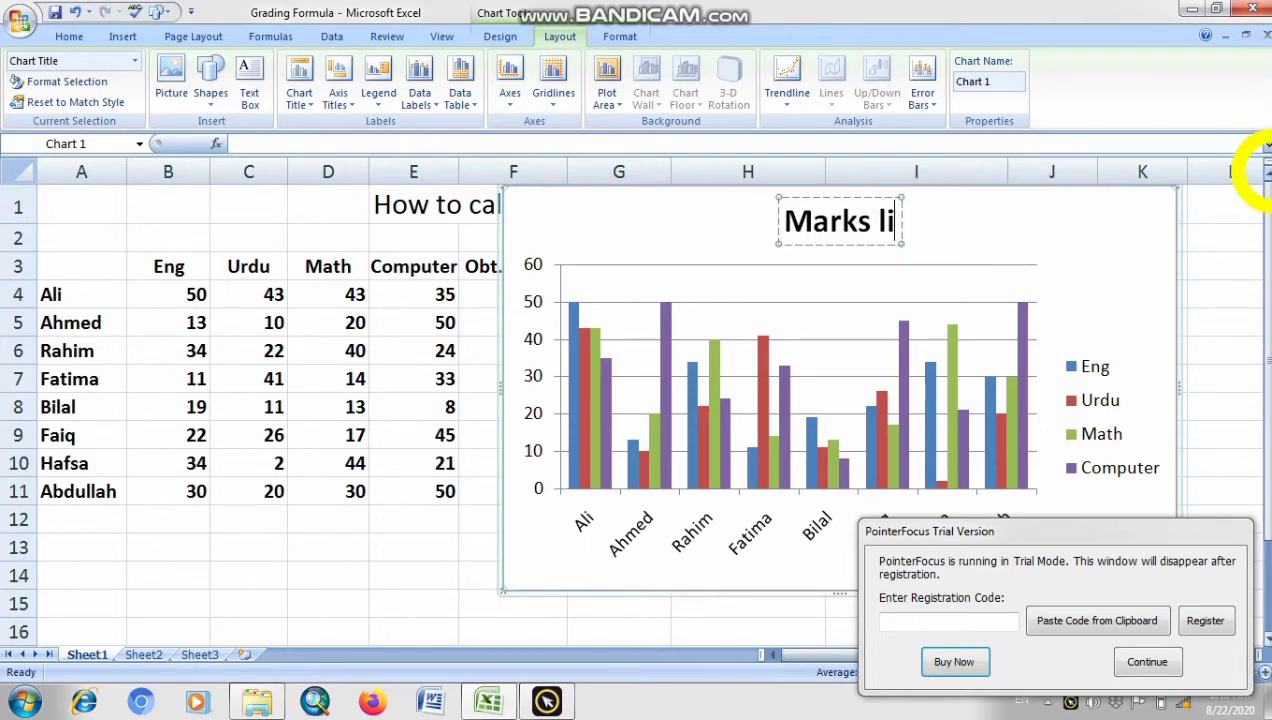
key(BackSpace)
key(BackSpace)
text(Li)
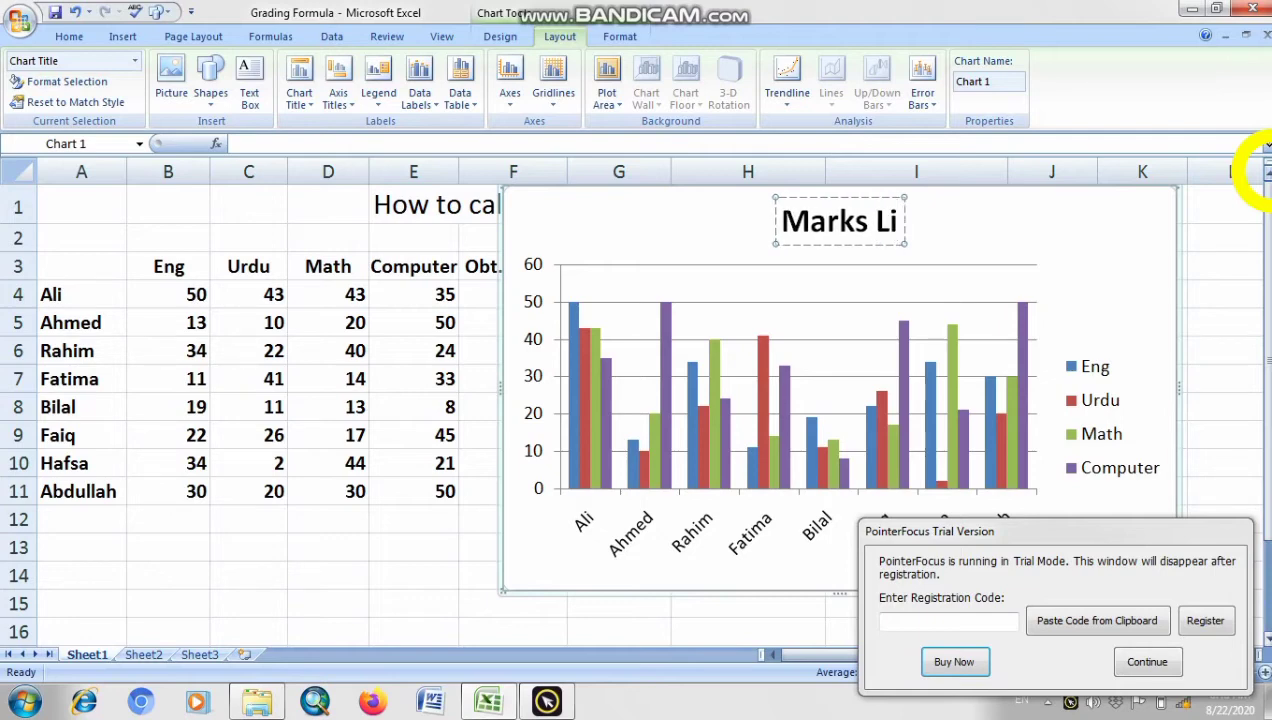
text(st)
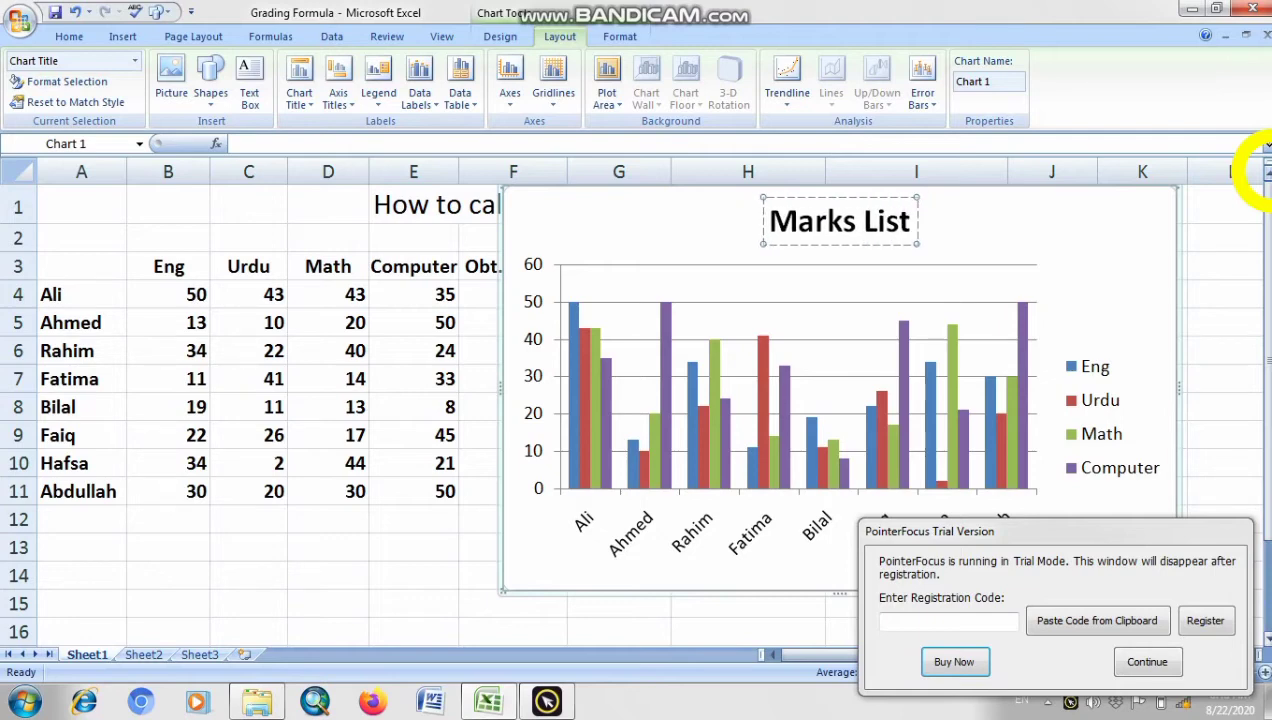
text( of Class)
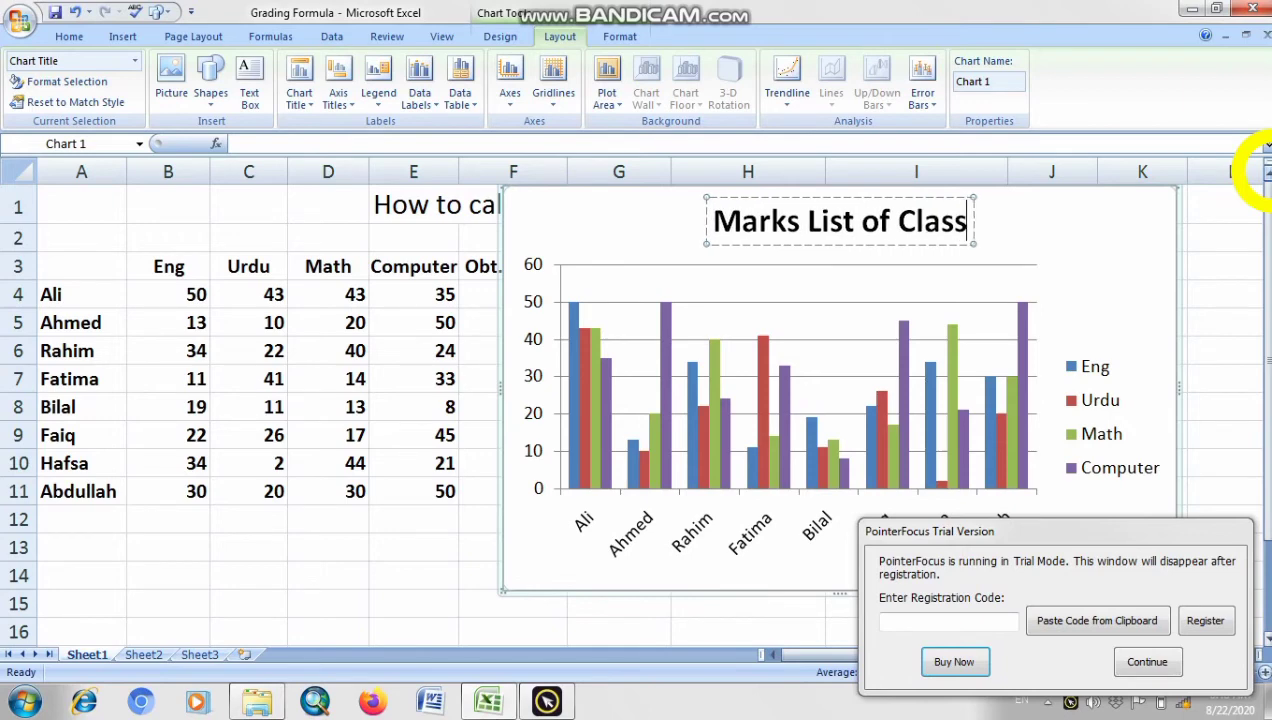
text( 6)
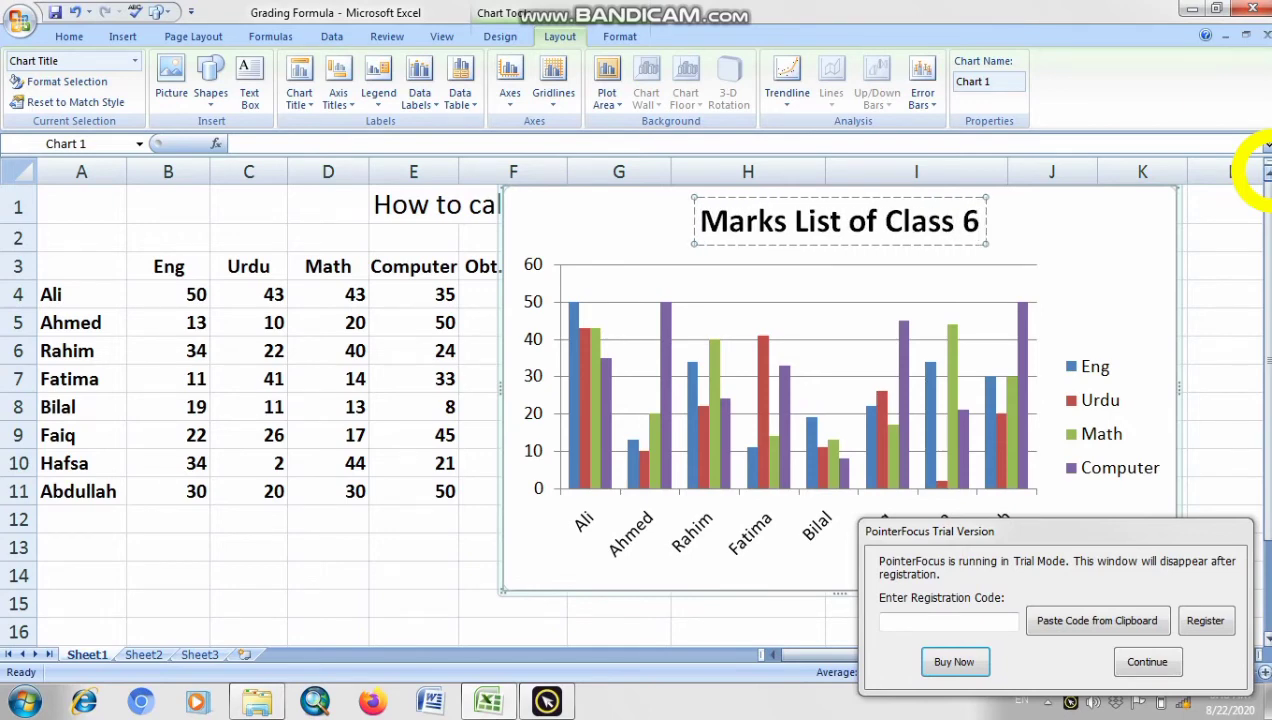
click(1056, 235)
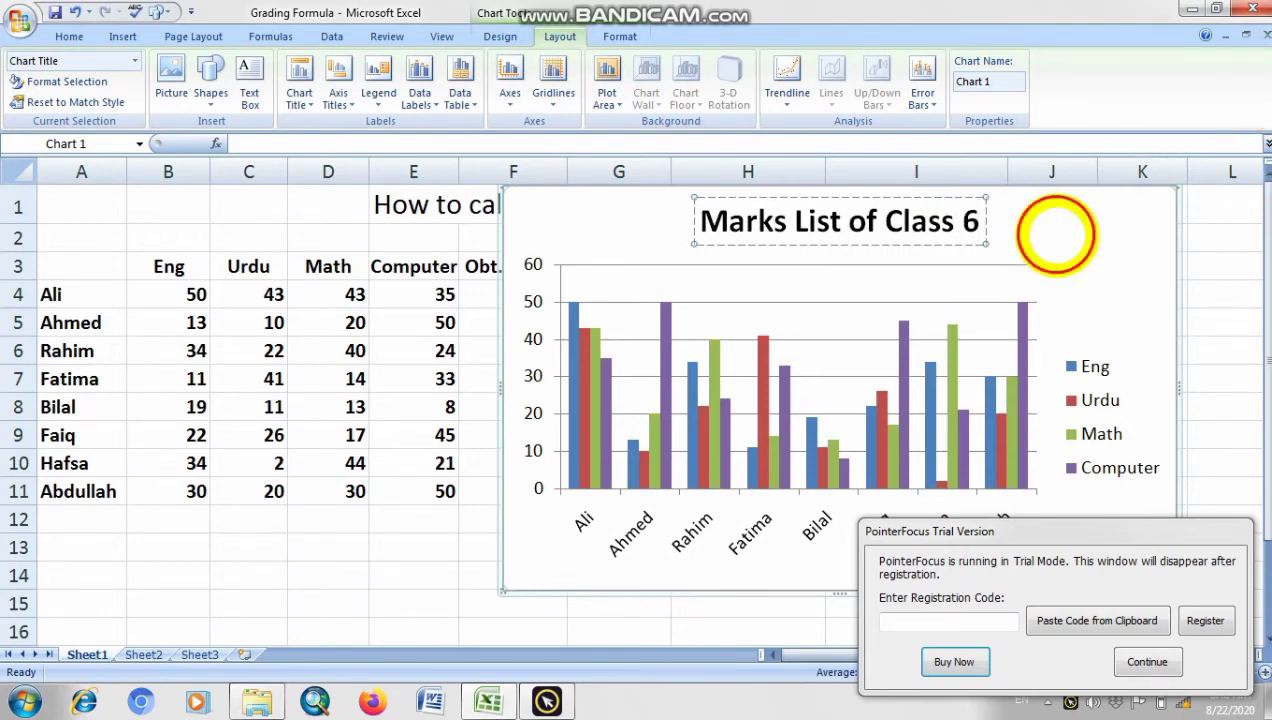
Step: Try moving the chart title to the chart's upper-right corner and undo the move
click(754, 221)
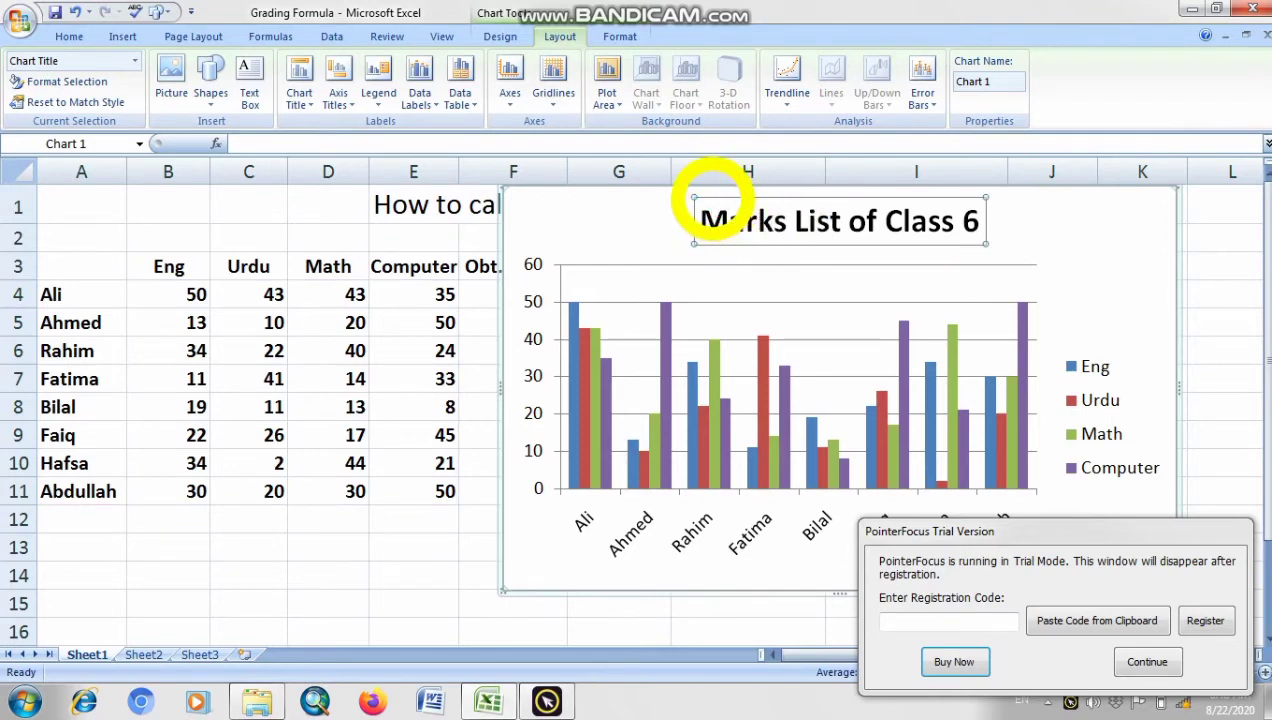
drag(713, 198, 888, 205)
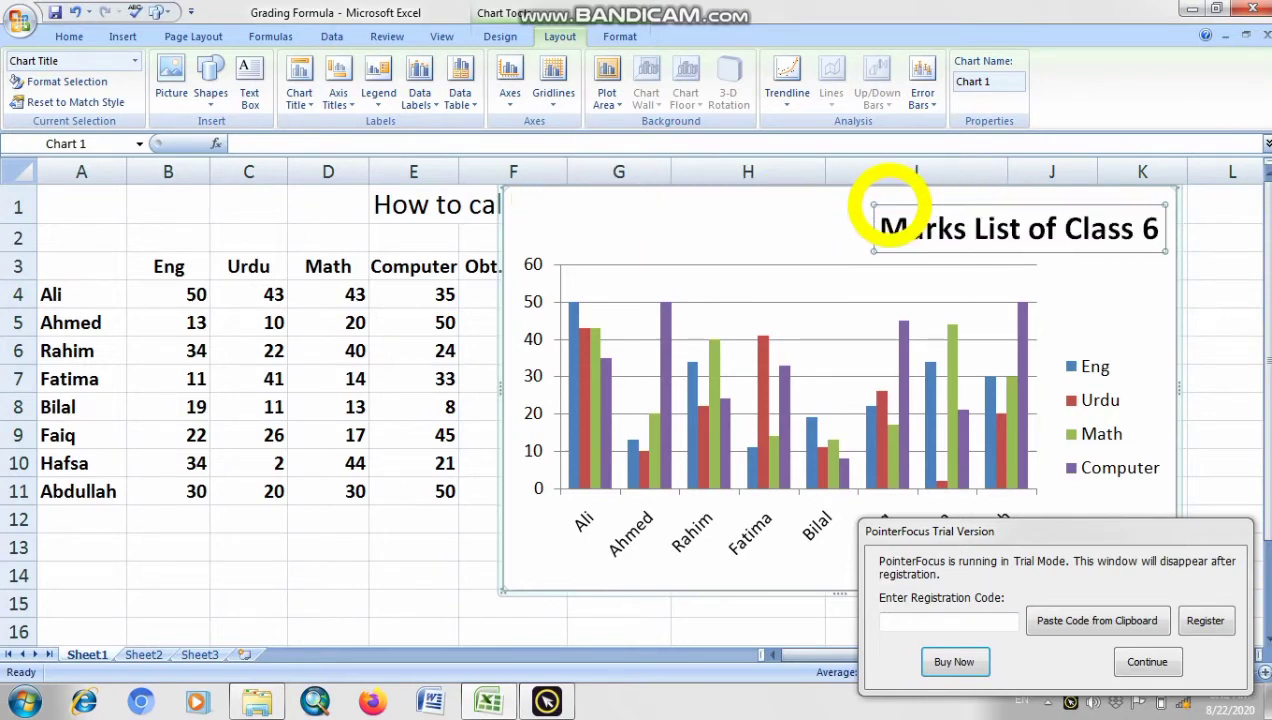
click(1061, 306)
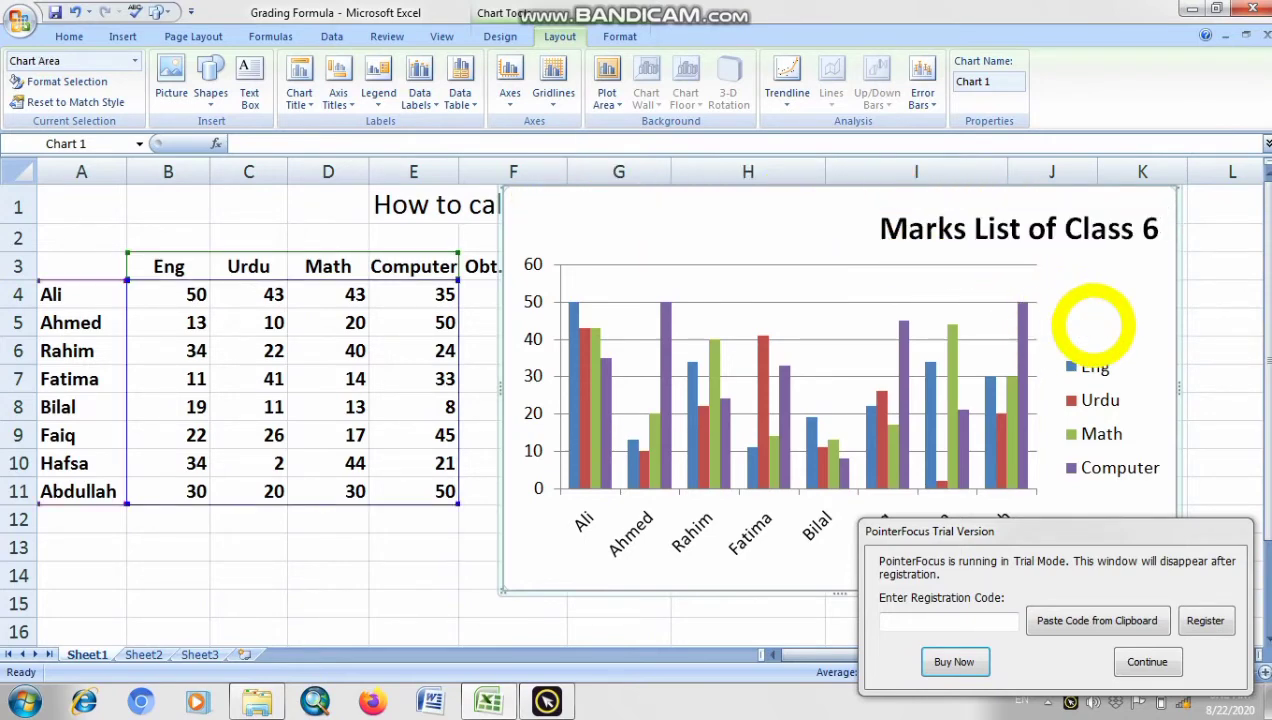
key(ctrl+z)
key(ctrl+z)
key(ctrl+z)
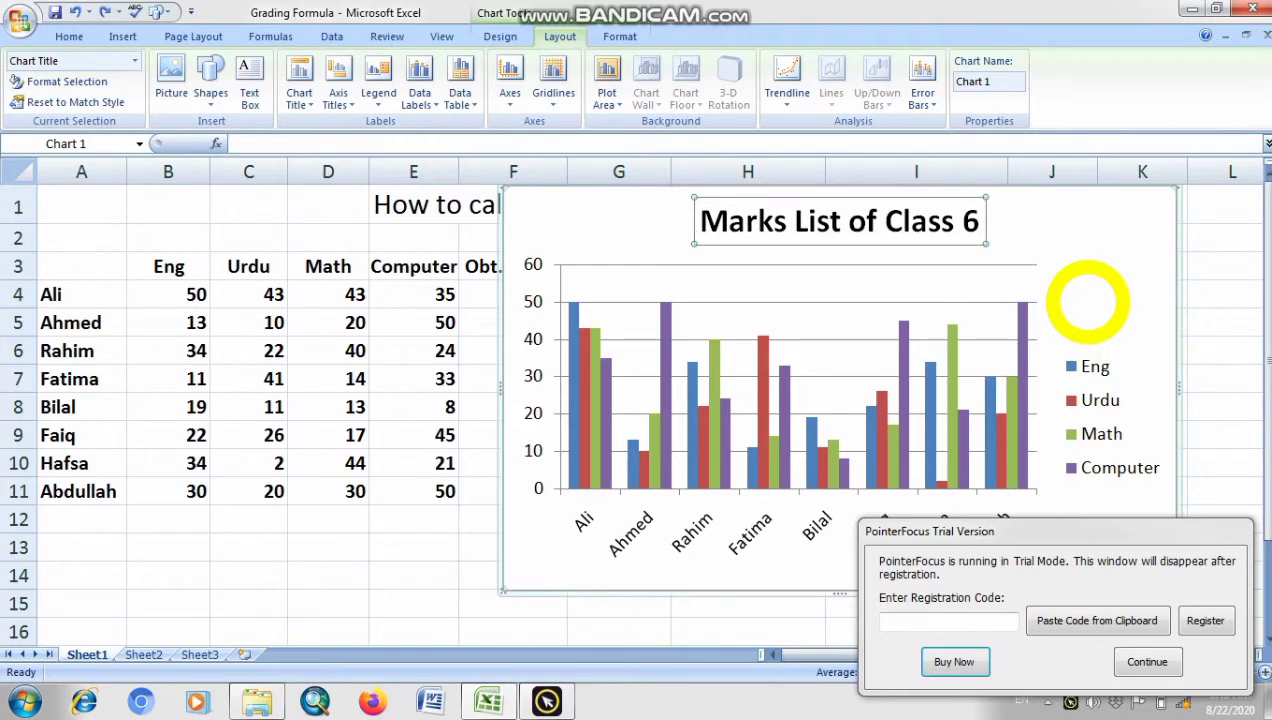
click(1088, 300)
Step: Clear the trial reminder from the chart and make the whole title text underlined in Orange, Accent 6, Darker 25%
click(968, 222)
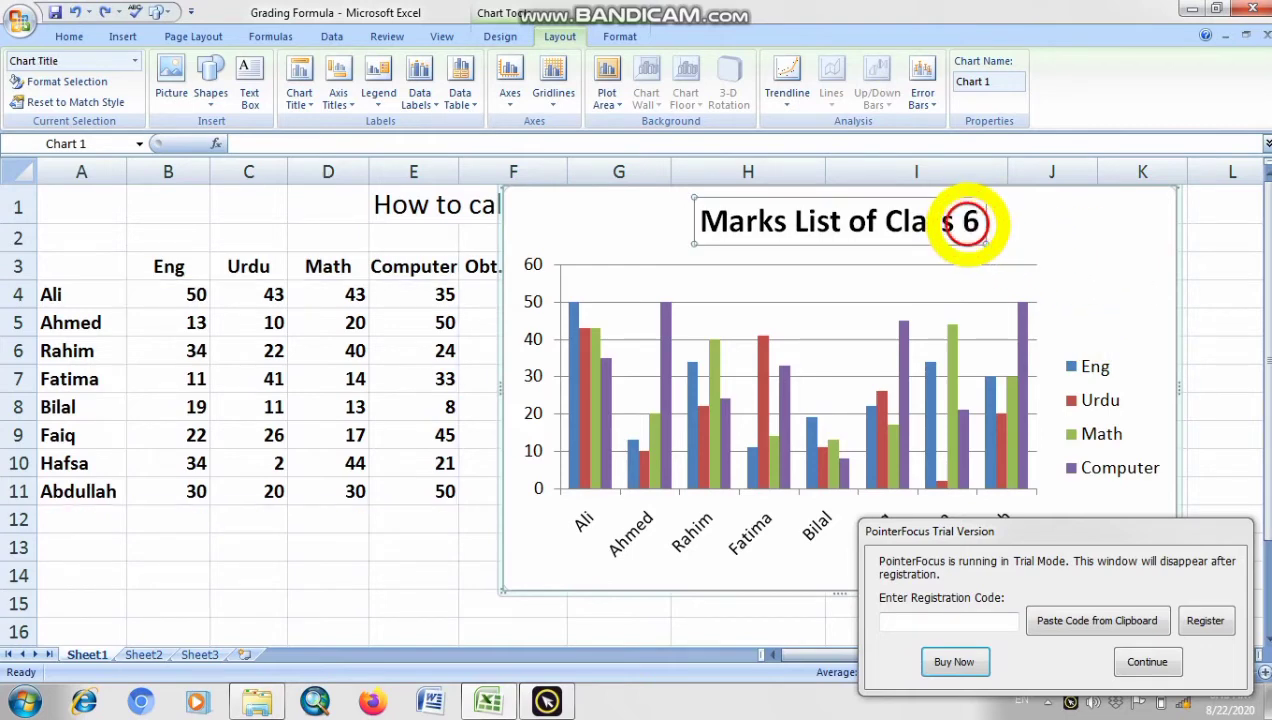
drag(1048, 529, 765, 717)
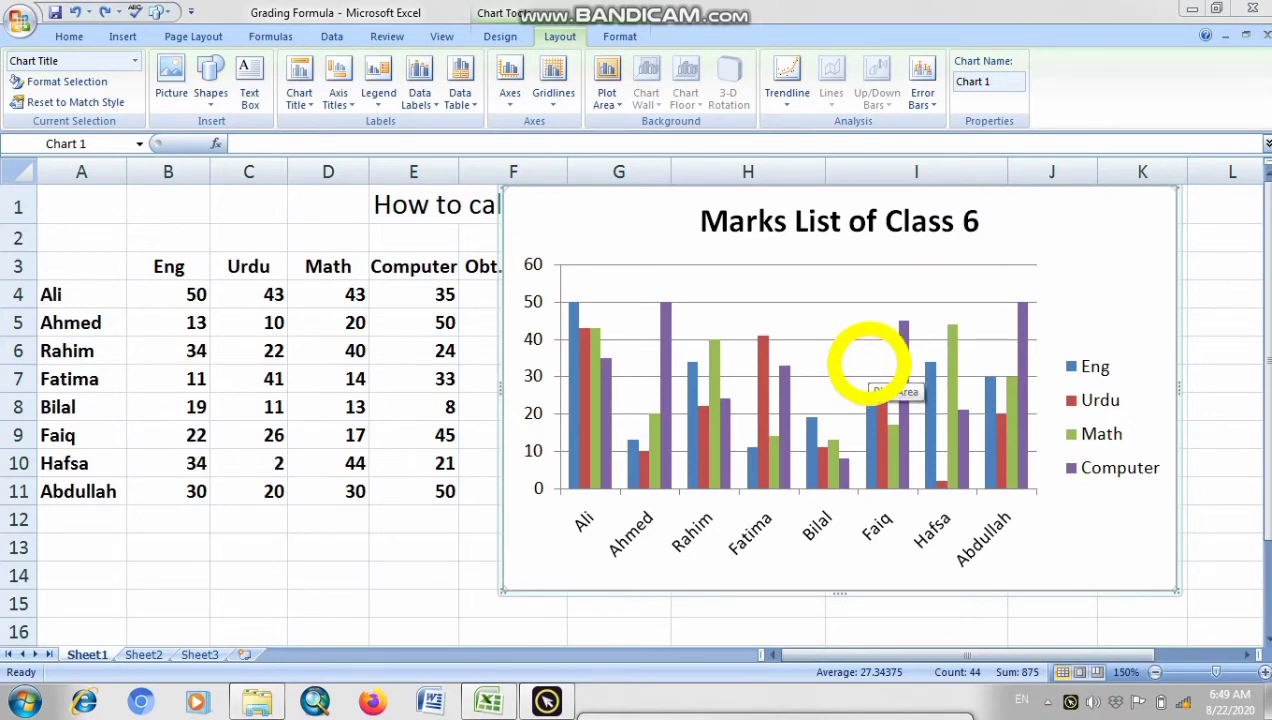
click(928, 222)
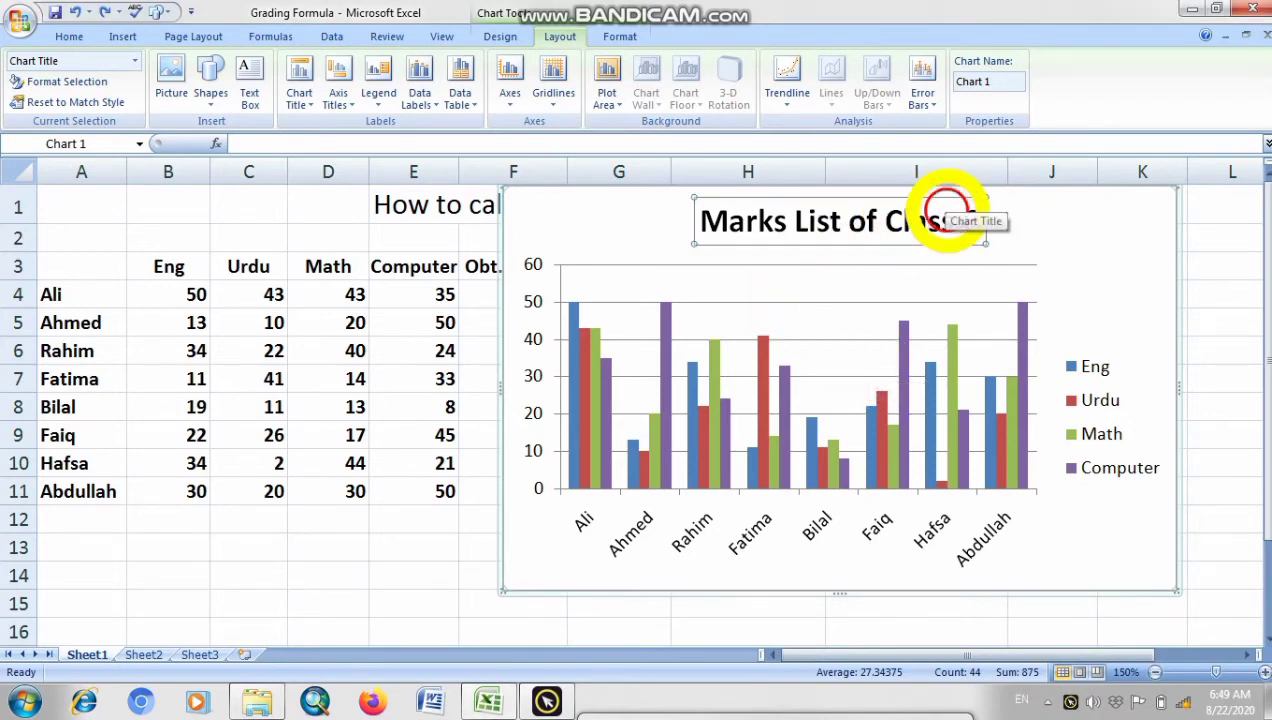
drag(971, 240, 281, 218)
click(70, 36)
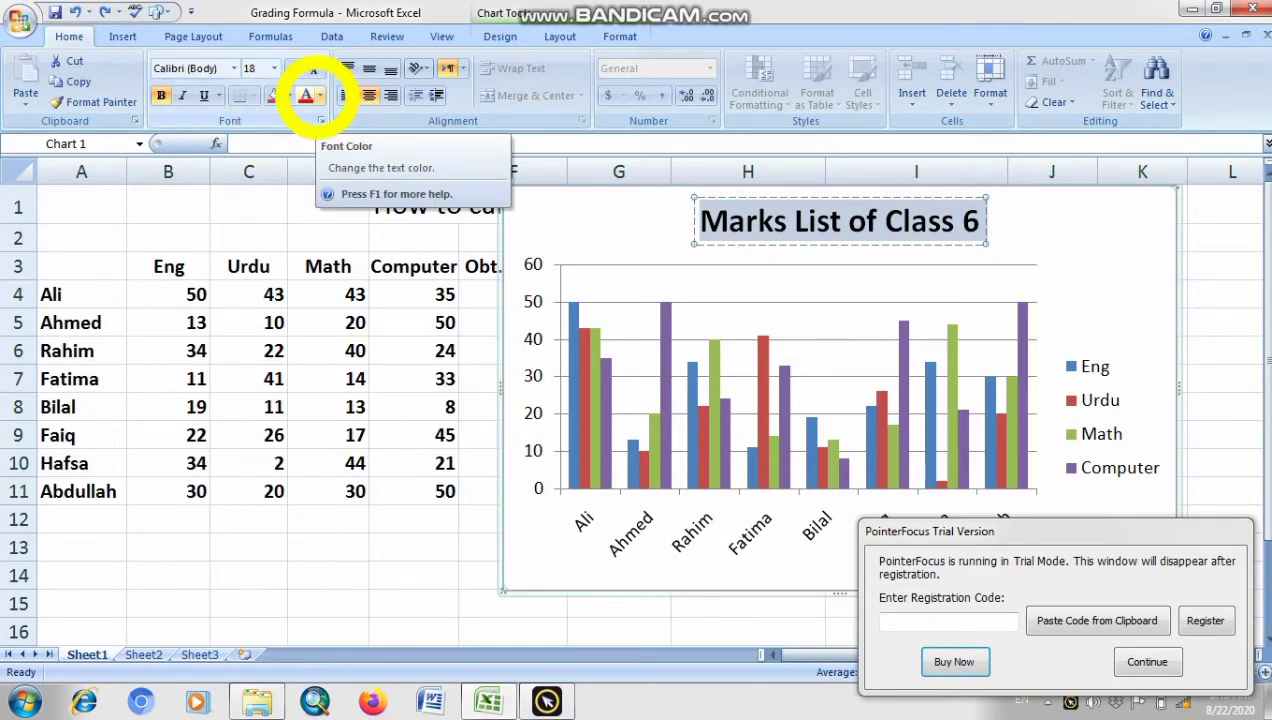
click(319, 95)
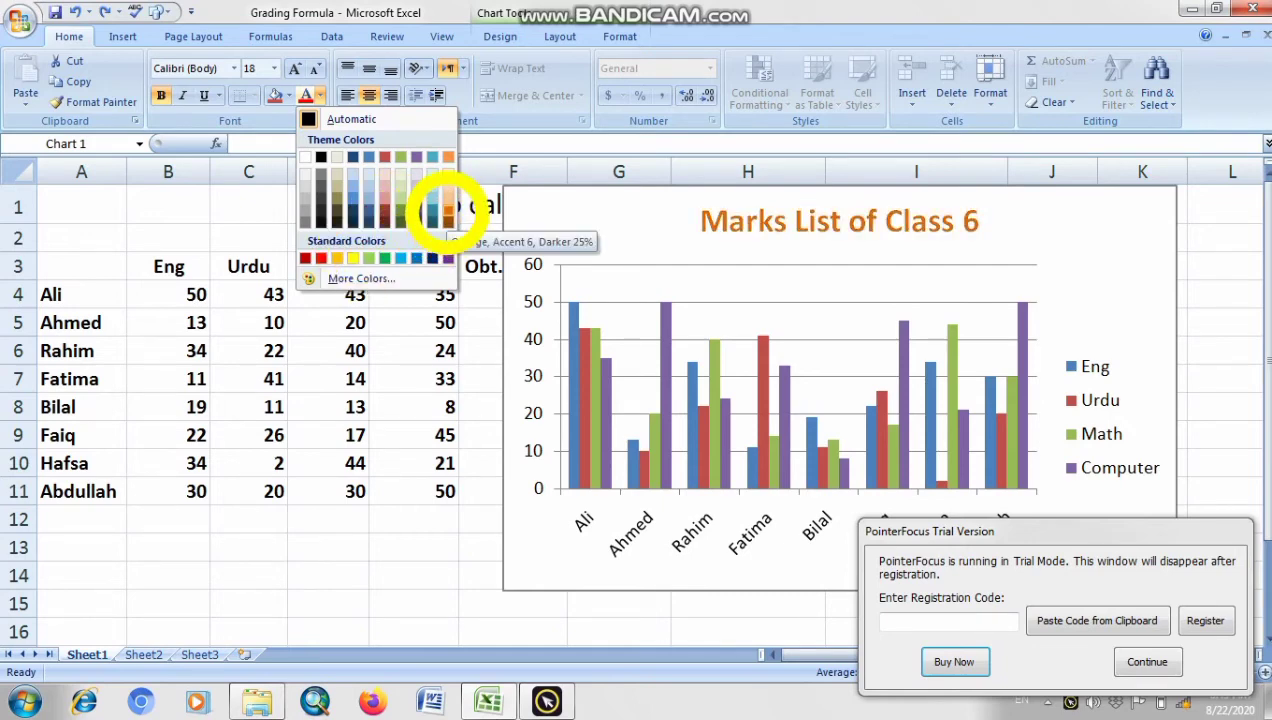
click(447, 206)
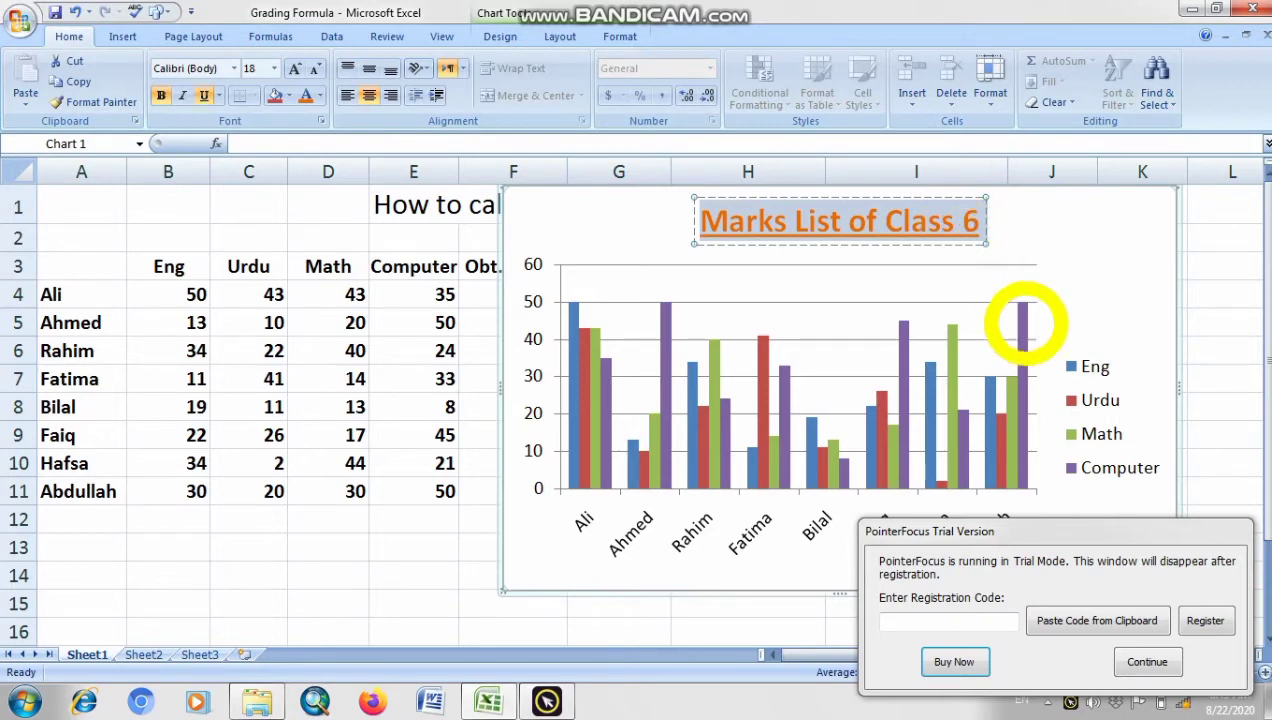
Step: Move the recurring trial reminder away from the chart and bring up the chart layout options
click(1010, 515)
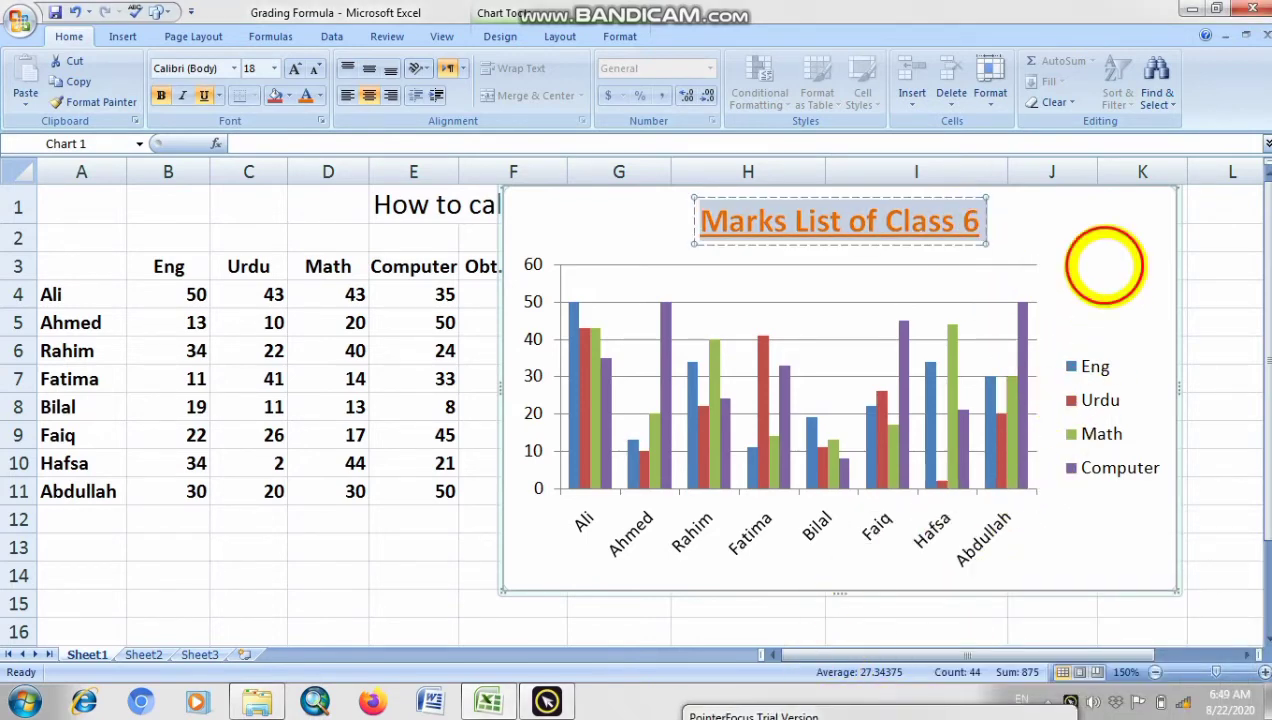
click(500, 36)
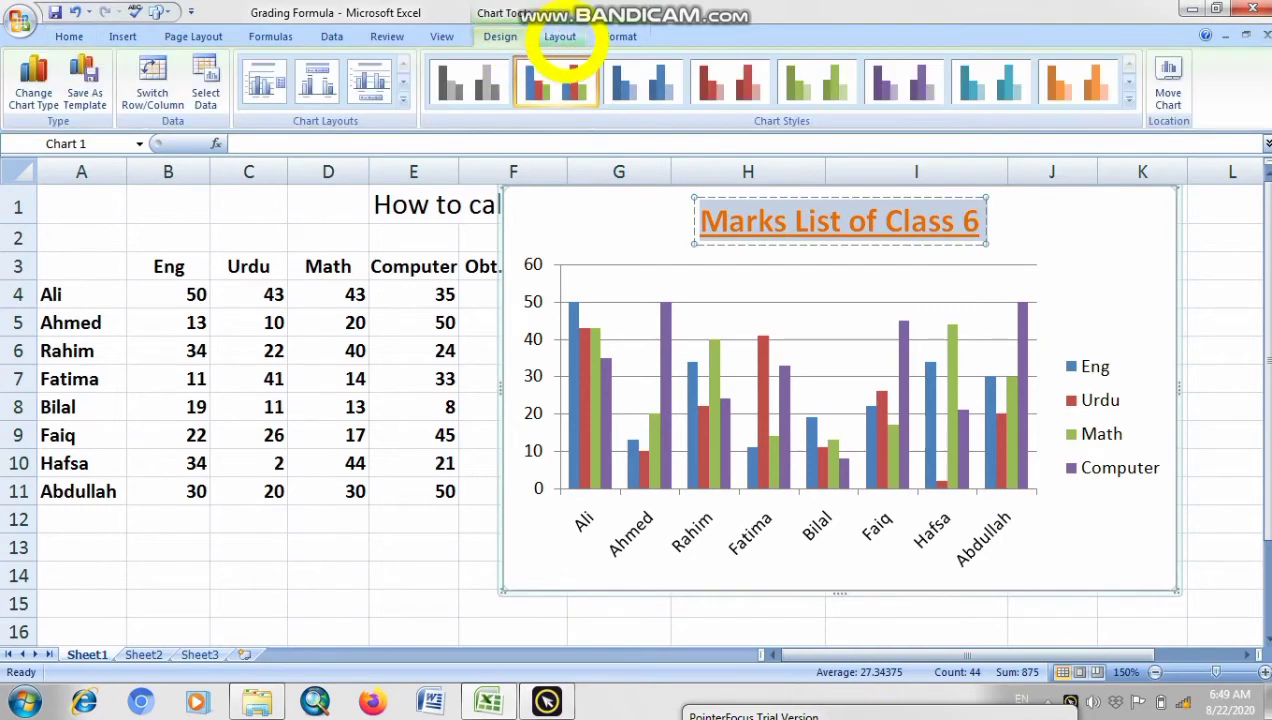
click(562, 36)
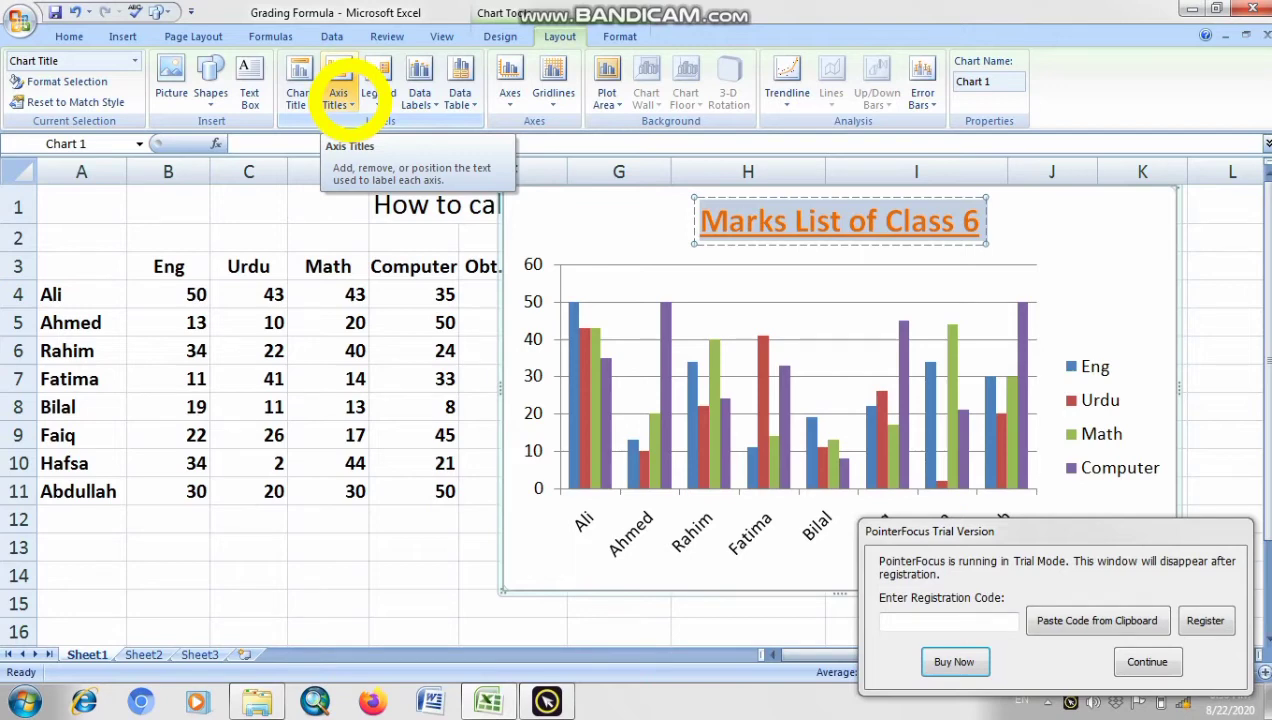
drag(940, 527, 656, 716)
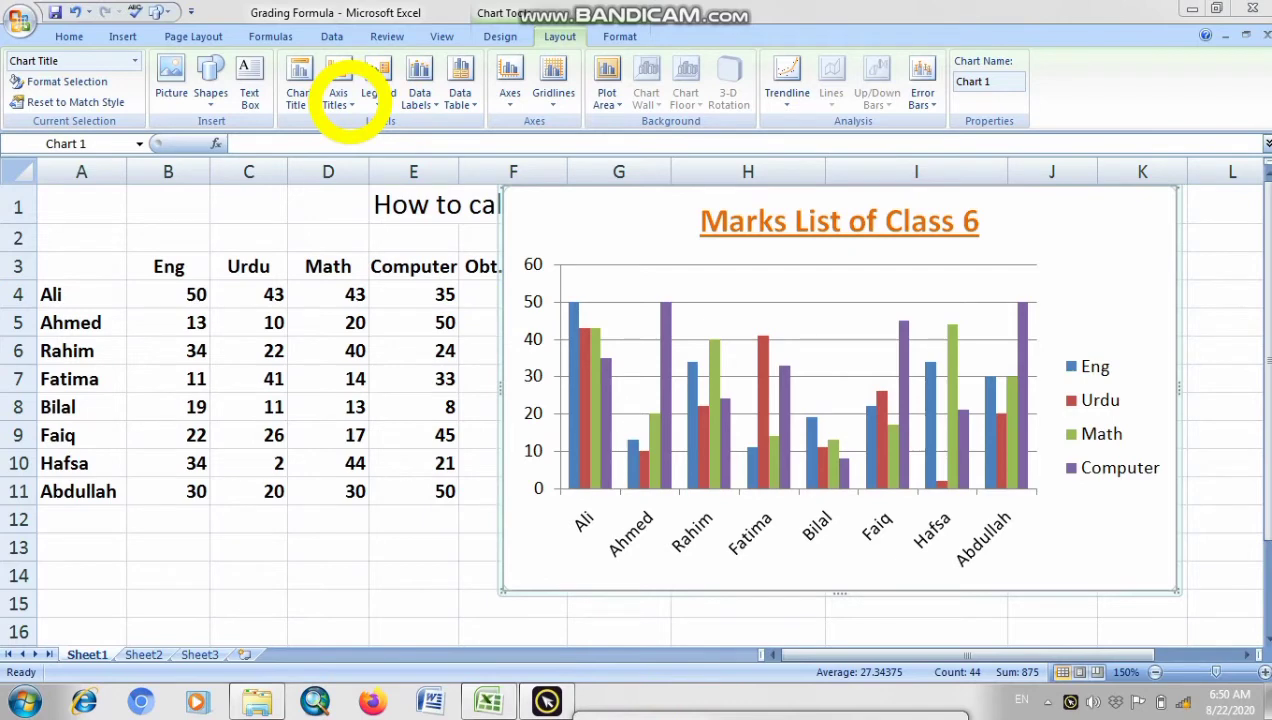
Step: Try a Rotated Title for the chart's primary vertical axis and delete it
click(341, 95)
click(340, 96)
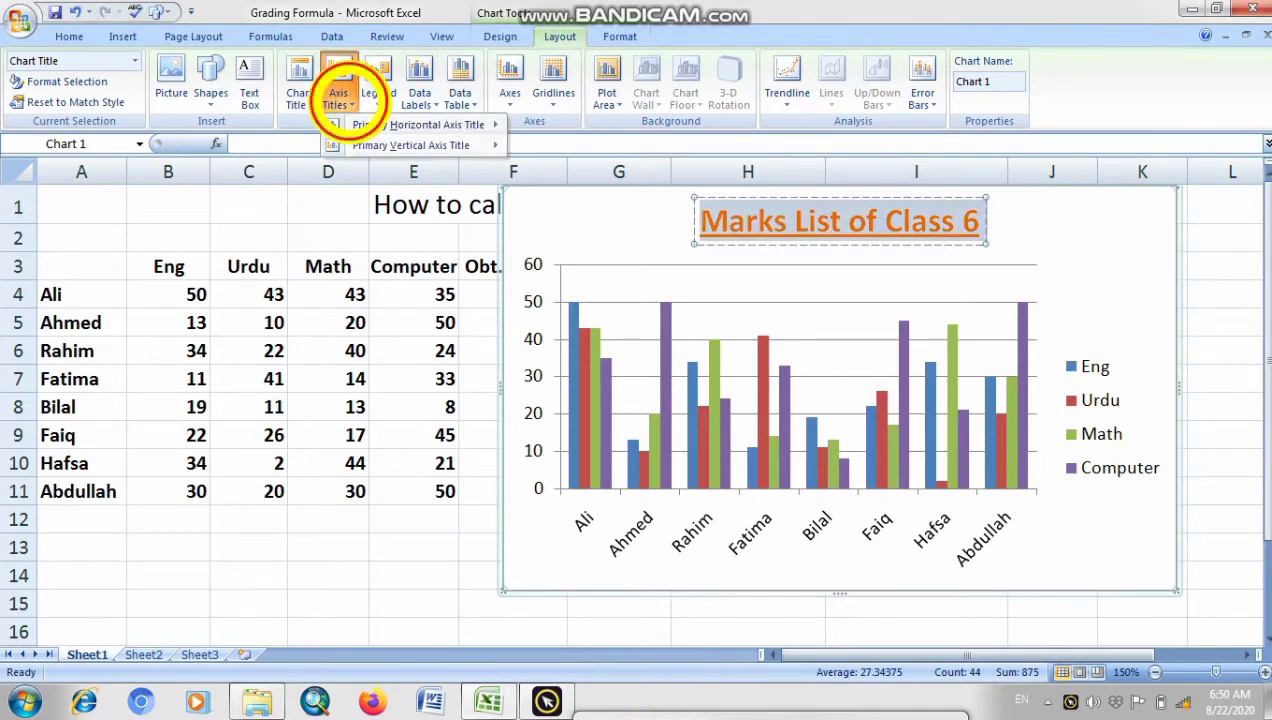
mouse_move(365, 125)
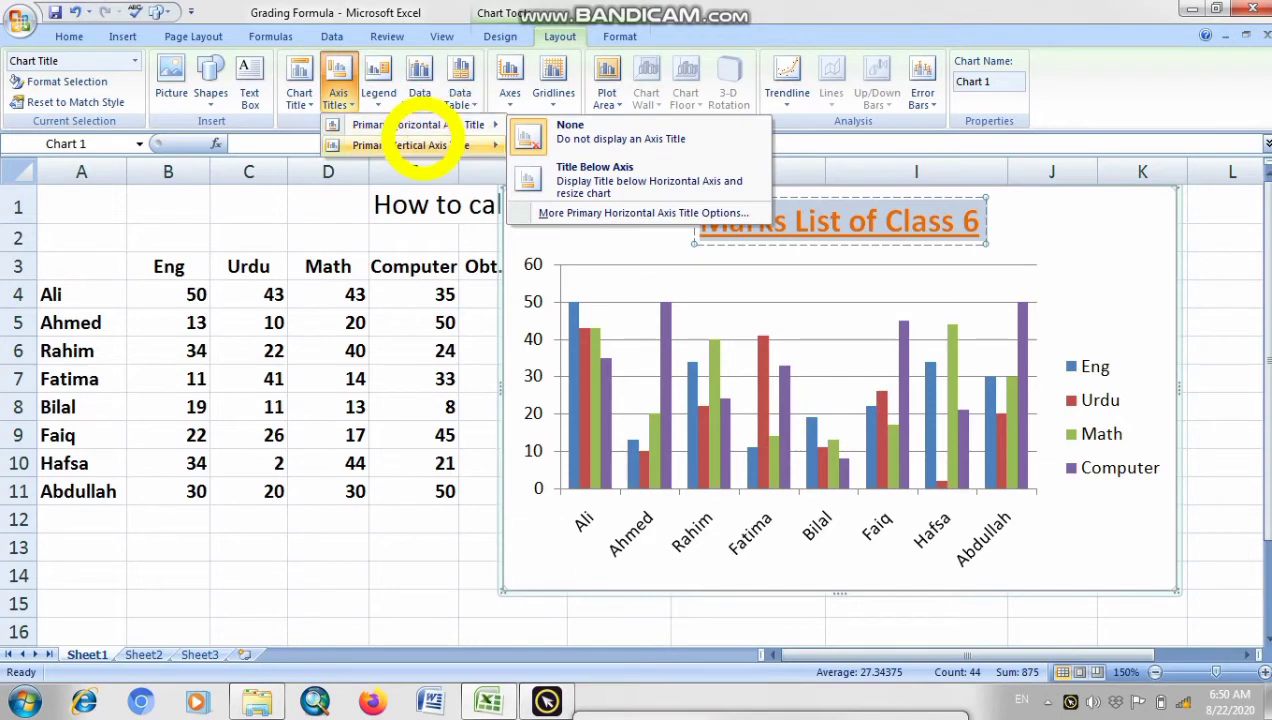
mouse_move(430, 150)
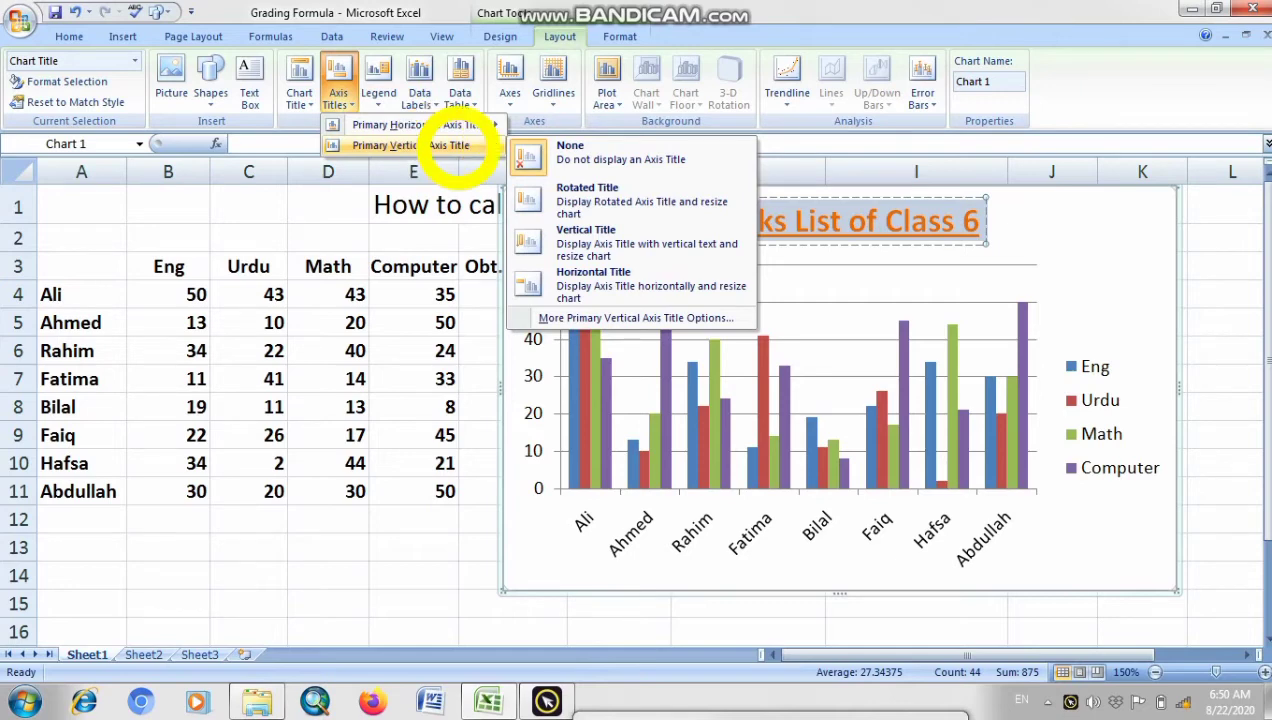
click(655, 200)
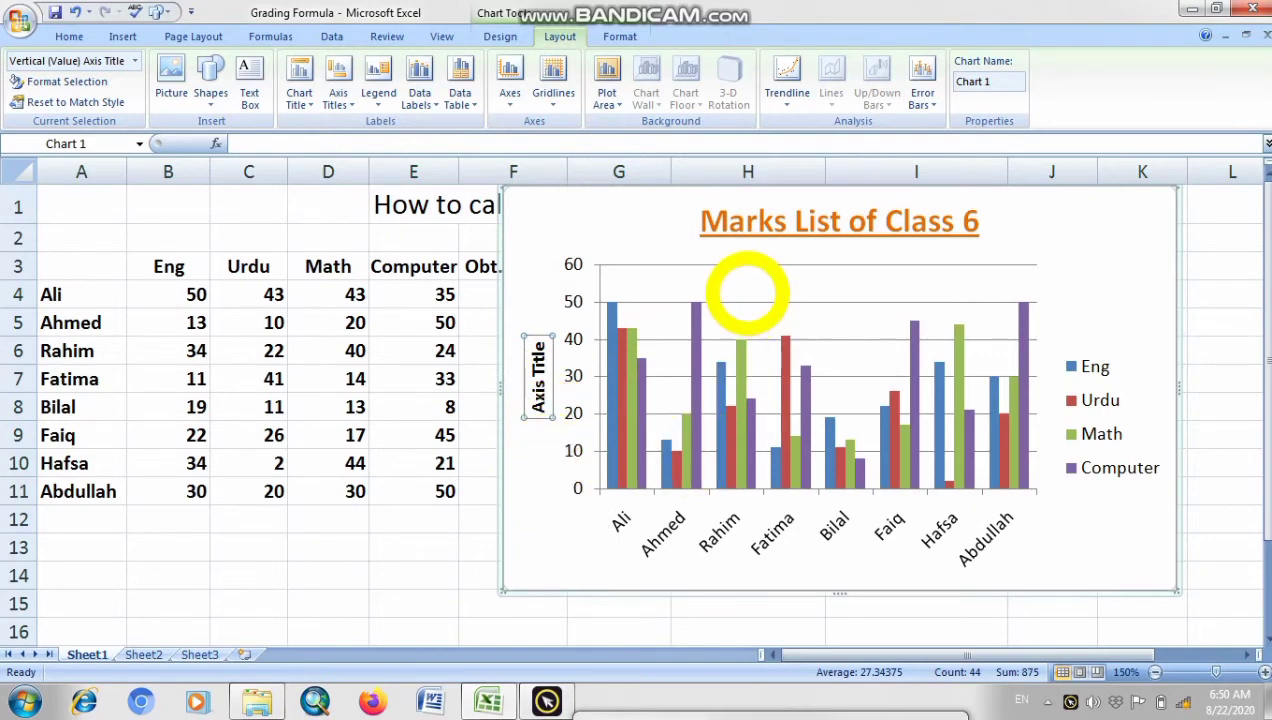
key(Delete)
click(1050, 275)
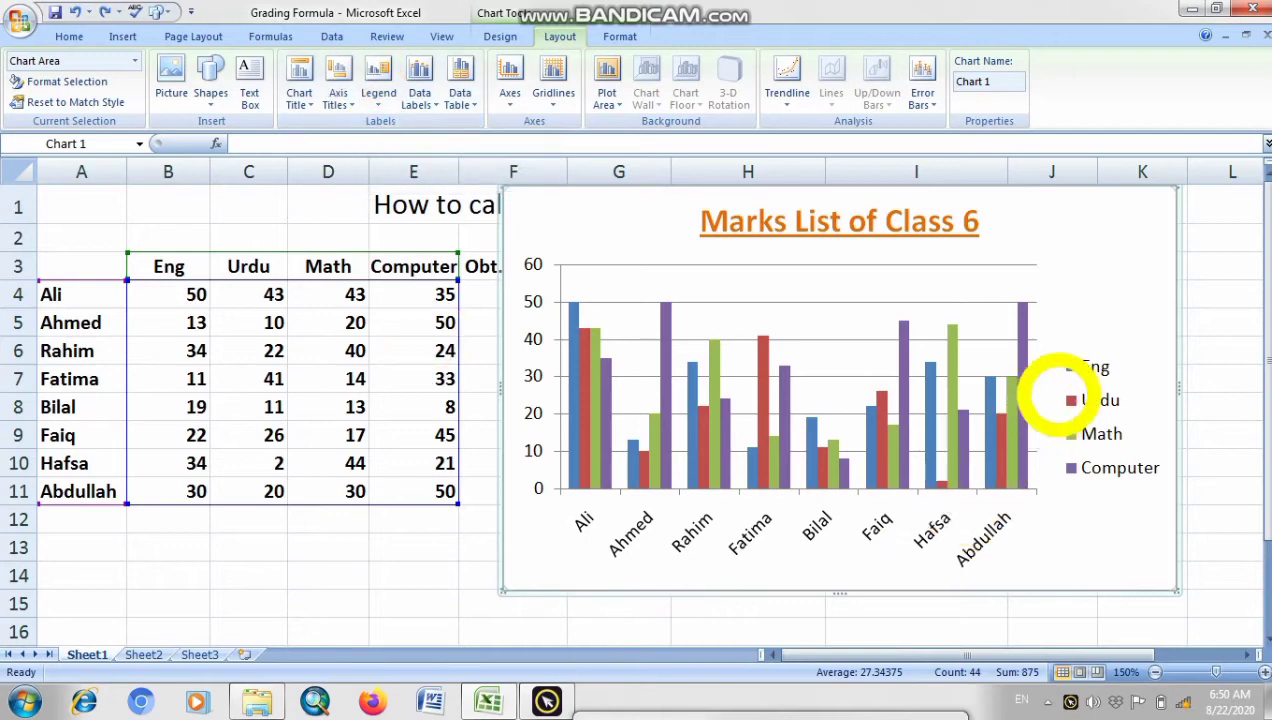
Step: Delete the legend listing the subjects from the chart
click(1090, 366)
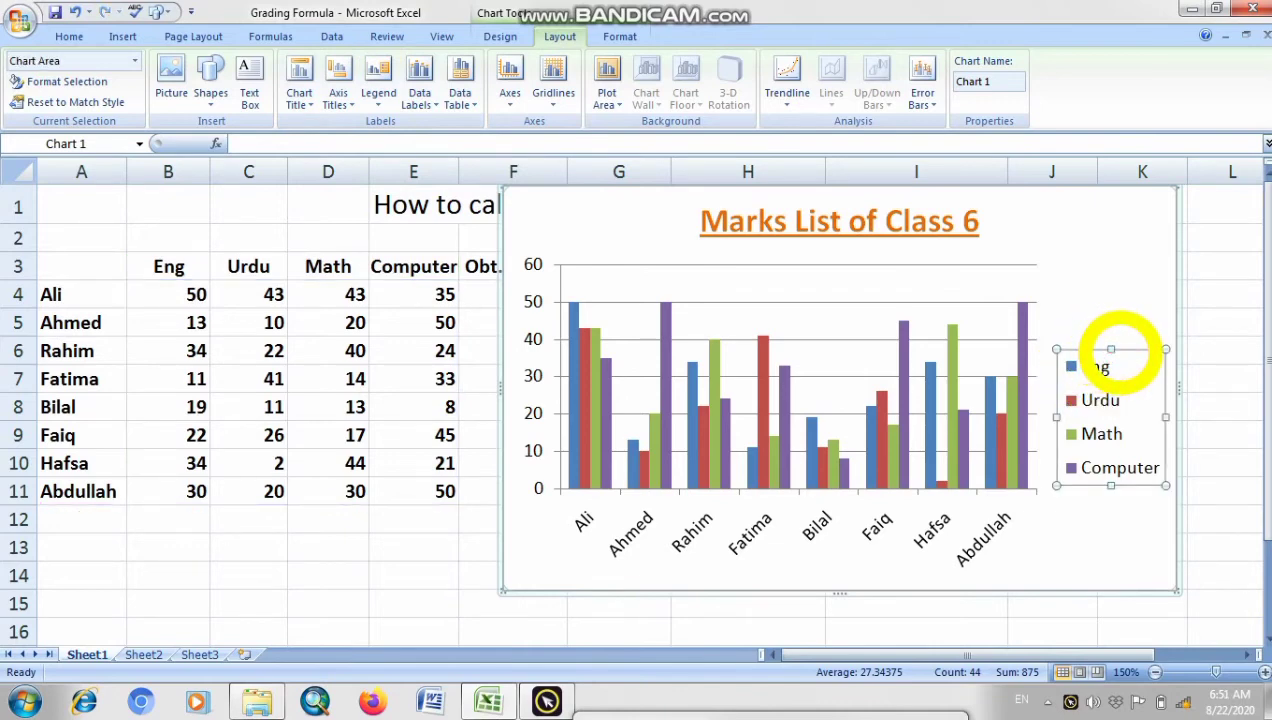
key(Delete)
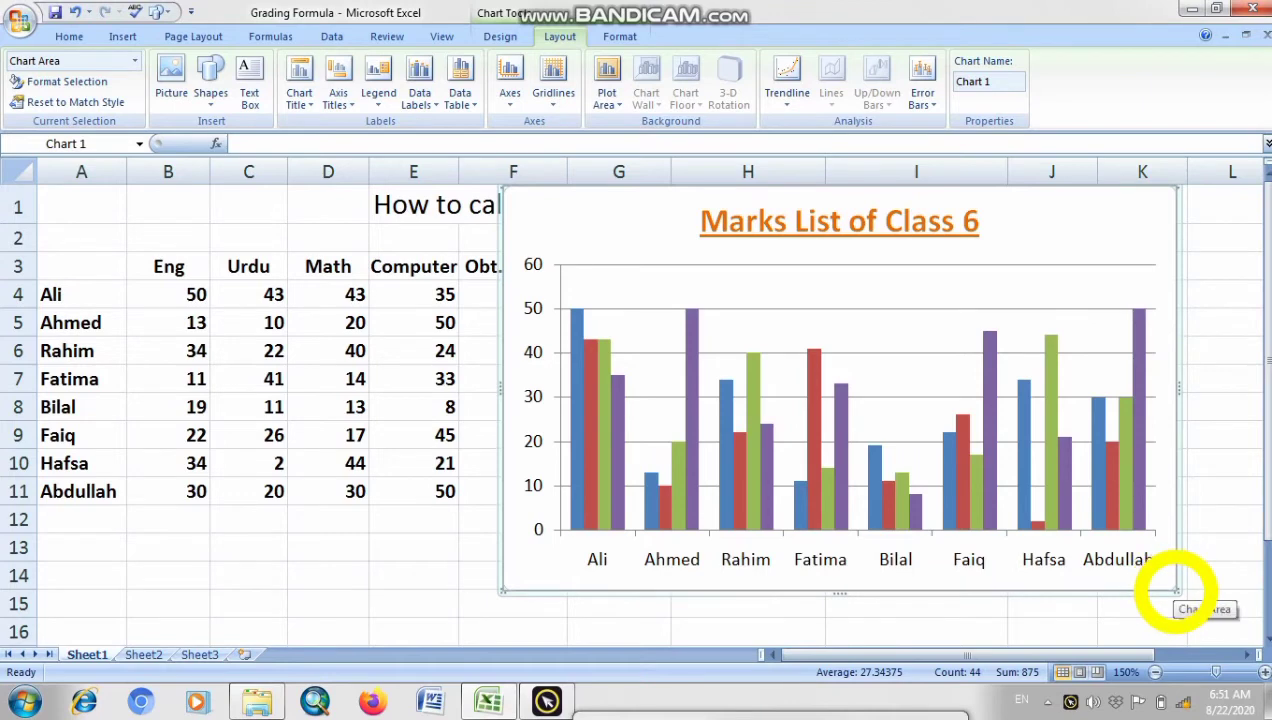
Step: Enlarge the chart slightly from its lower-right corner and move it left so it starts over column E
drag(1180, 591, 1206, 598)
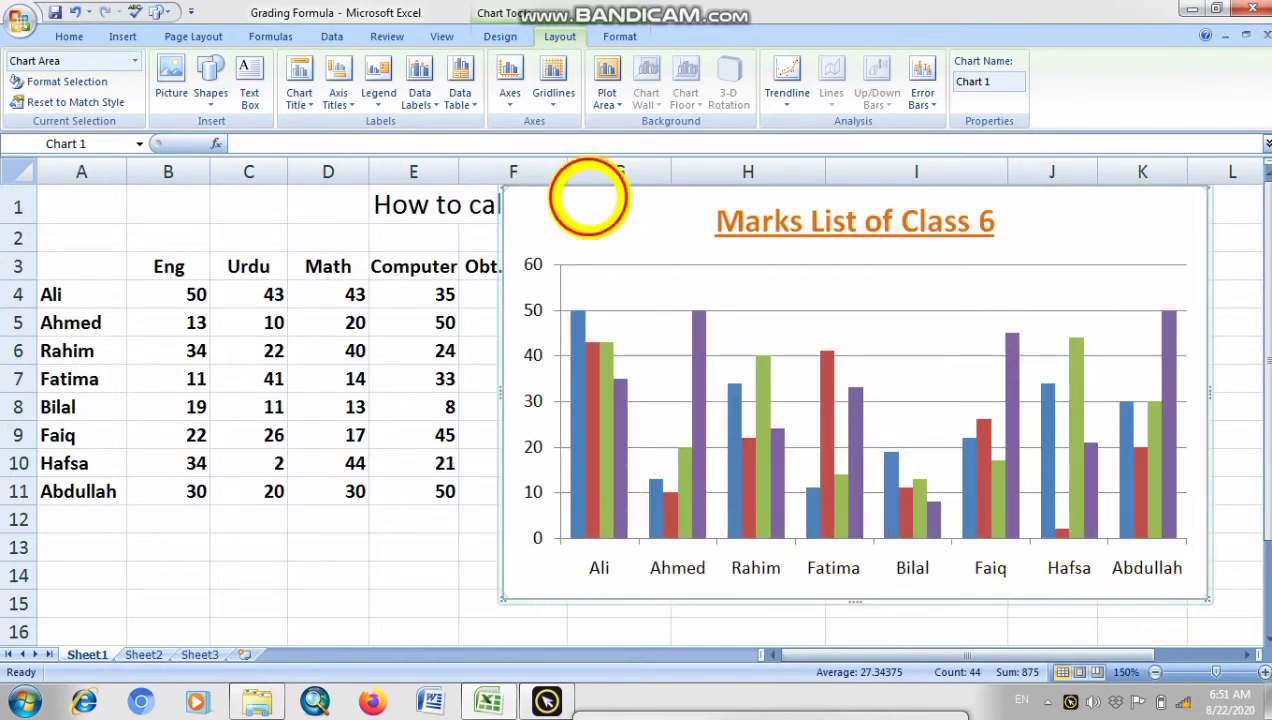
drag(588, 197, 485, 202)
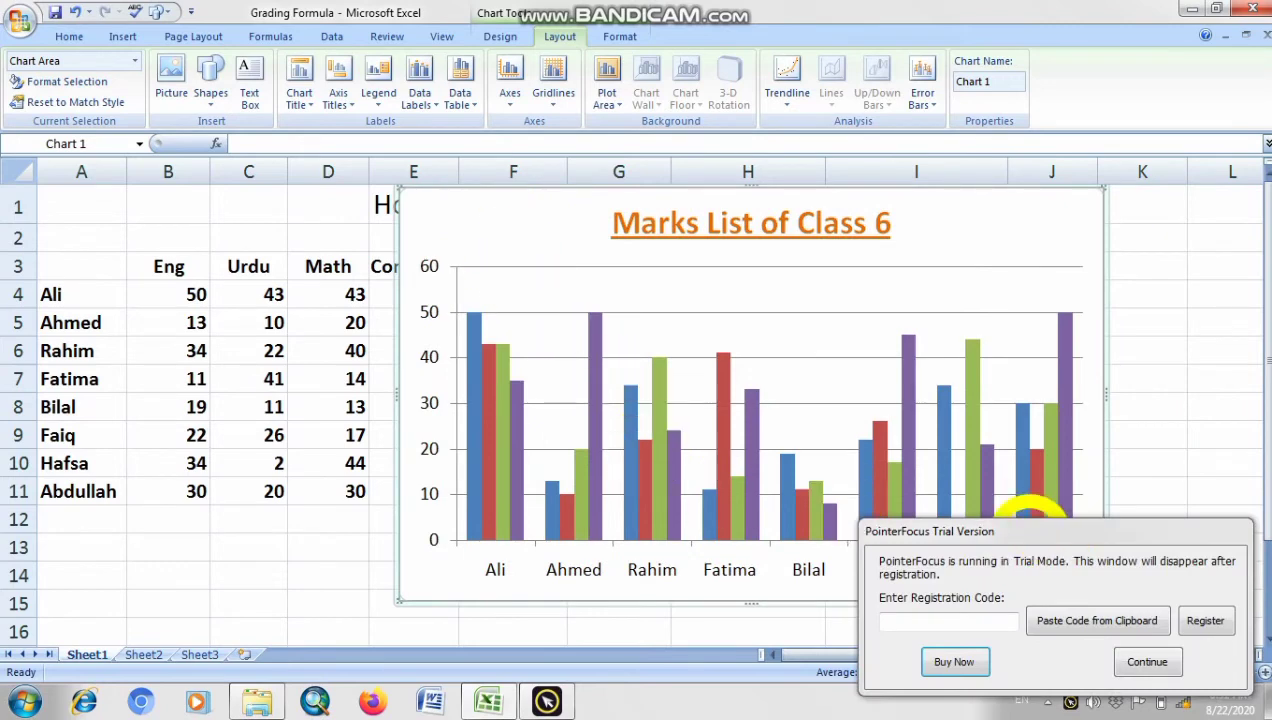
Step: Move the trial reminder off the chart and show the chart's legend at the left
drag(1030, 536, 808, 719)
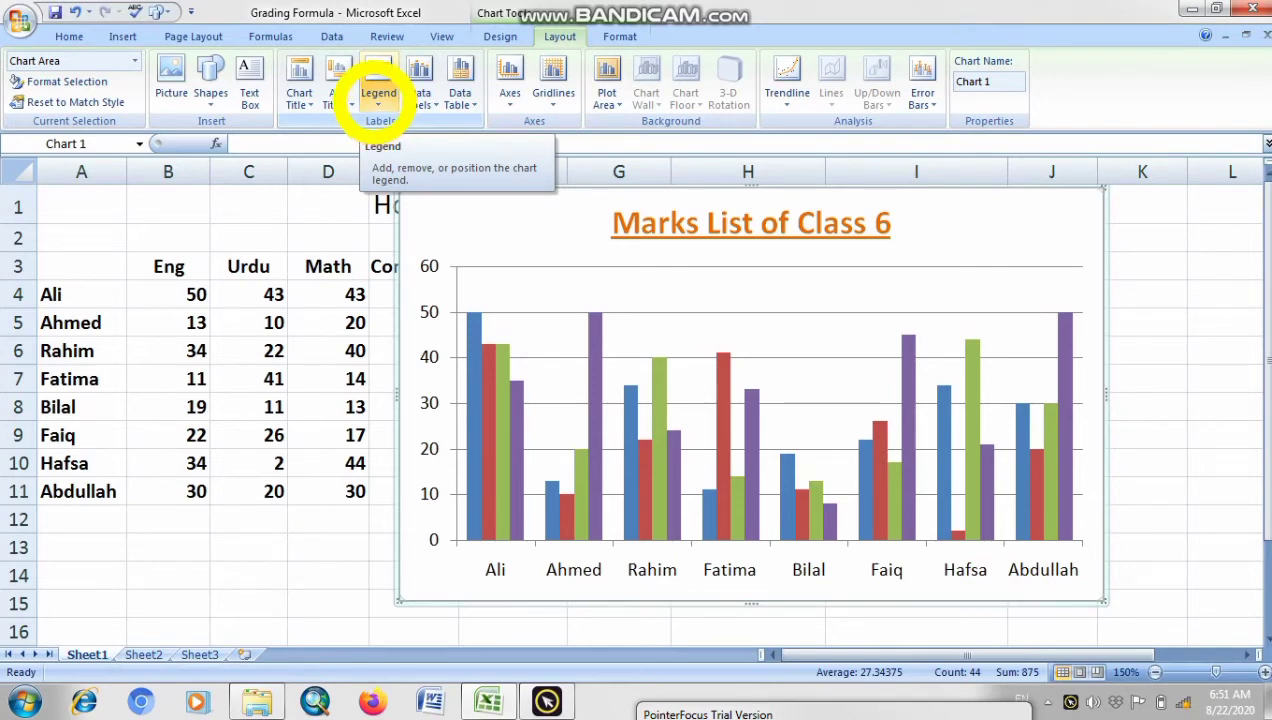
click(378, 100)
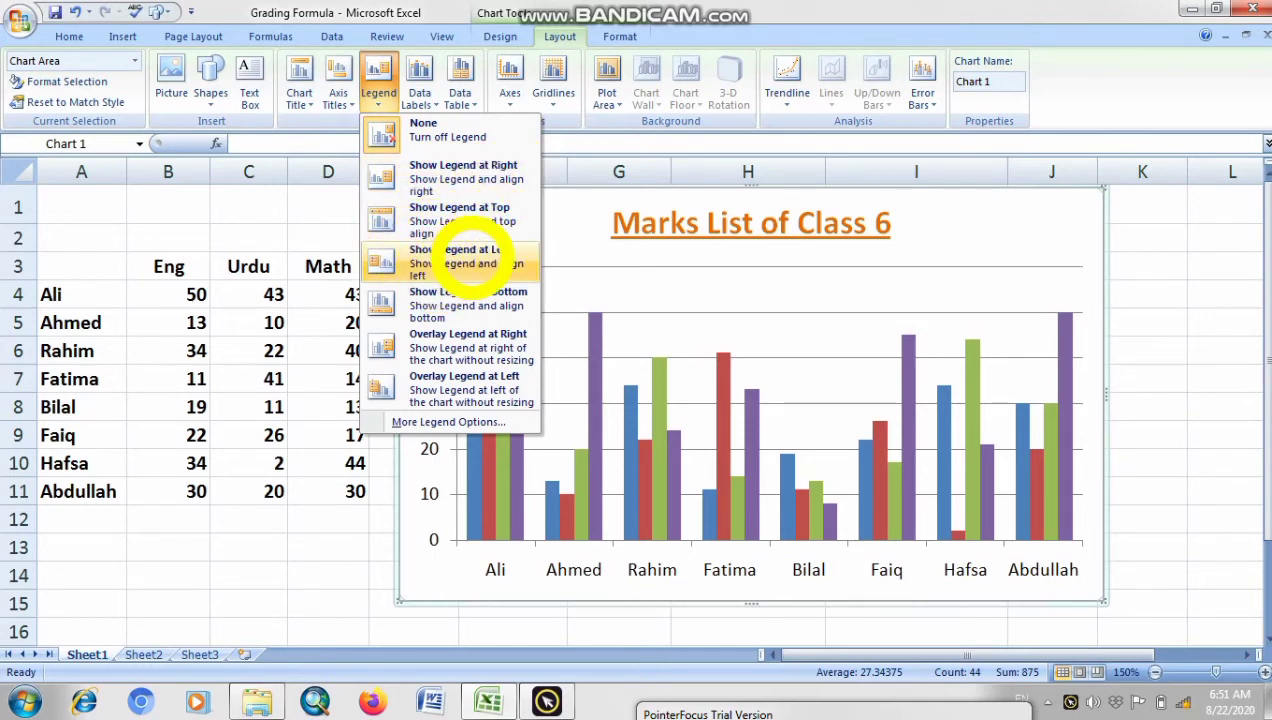
click(470, 256)
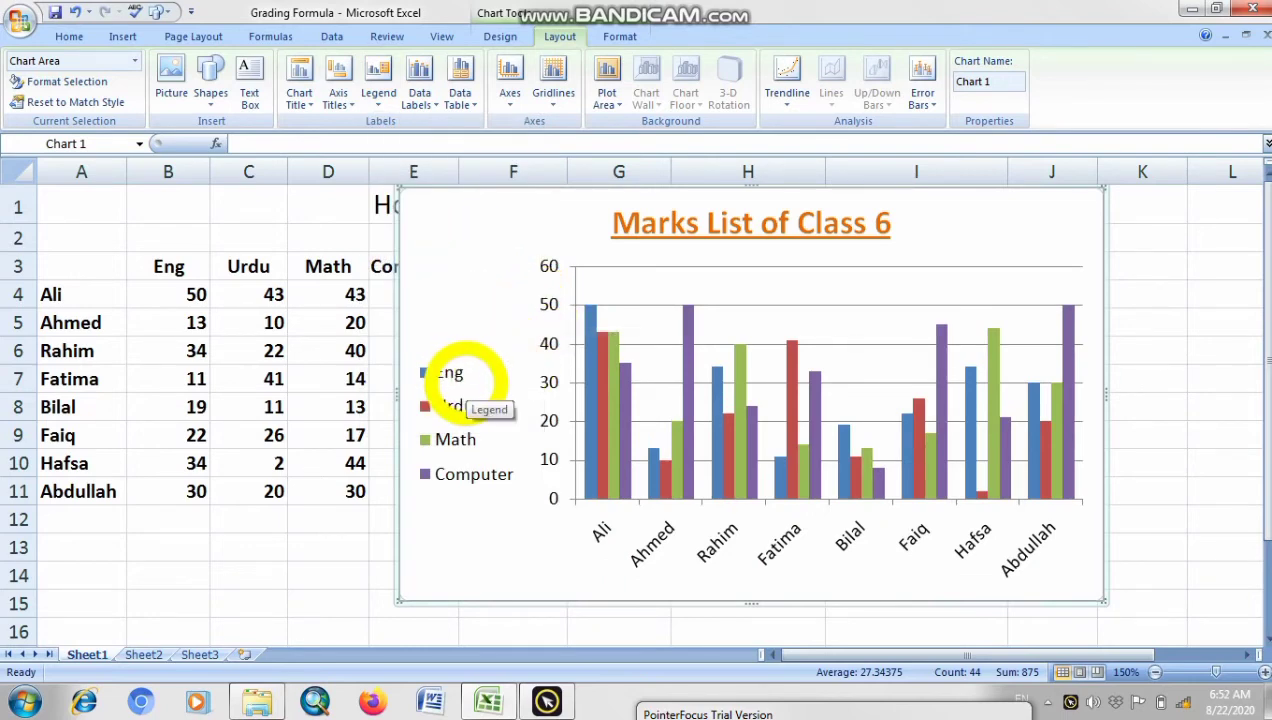
click(466, 395)
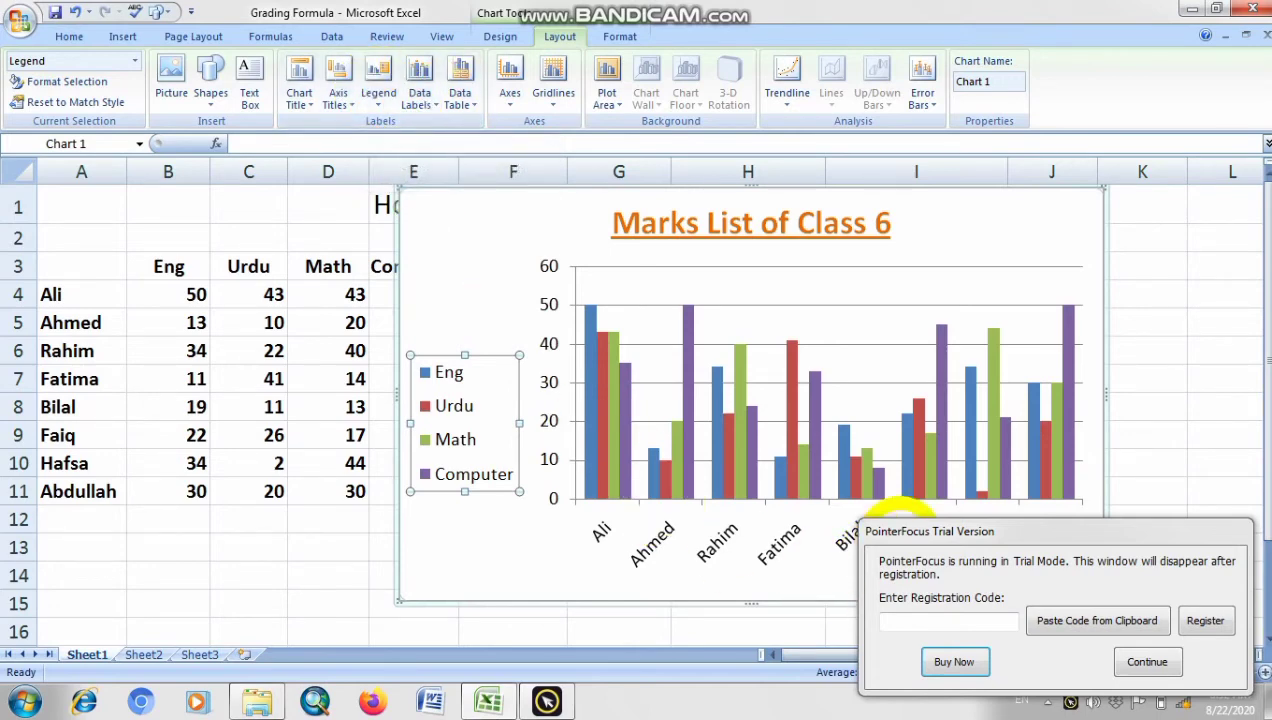
Step: Try data labels centered on the chart's columns and undo them
drag(903, 529, 645, 700)
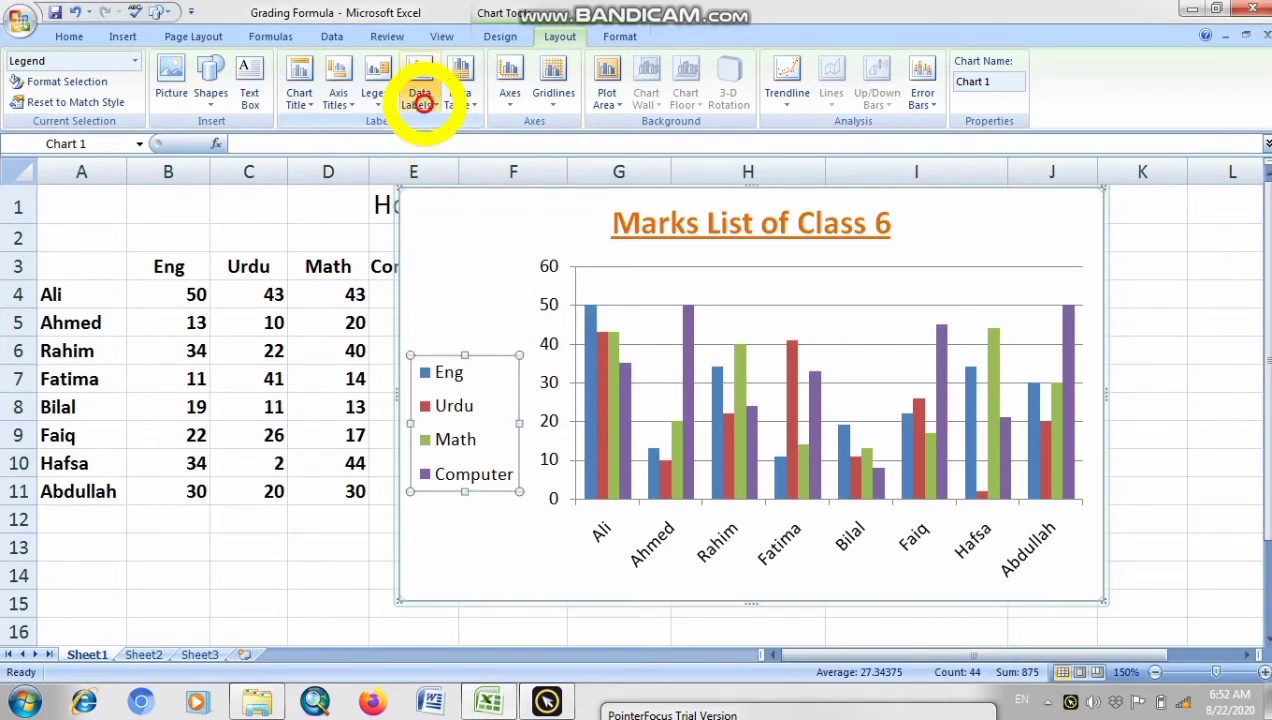
click(491, 289)
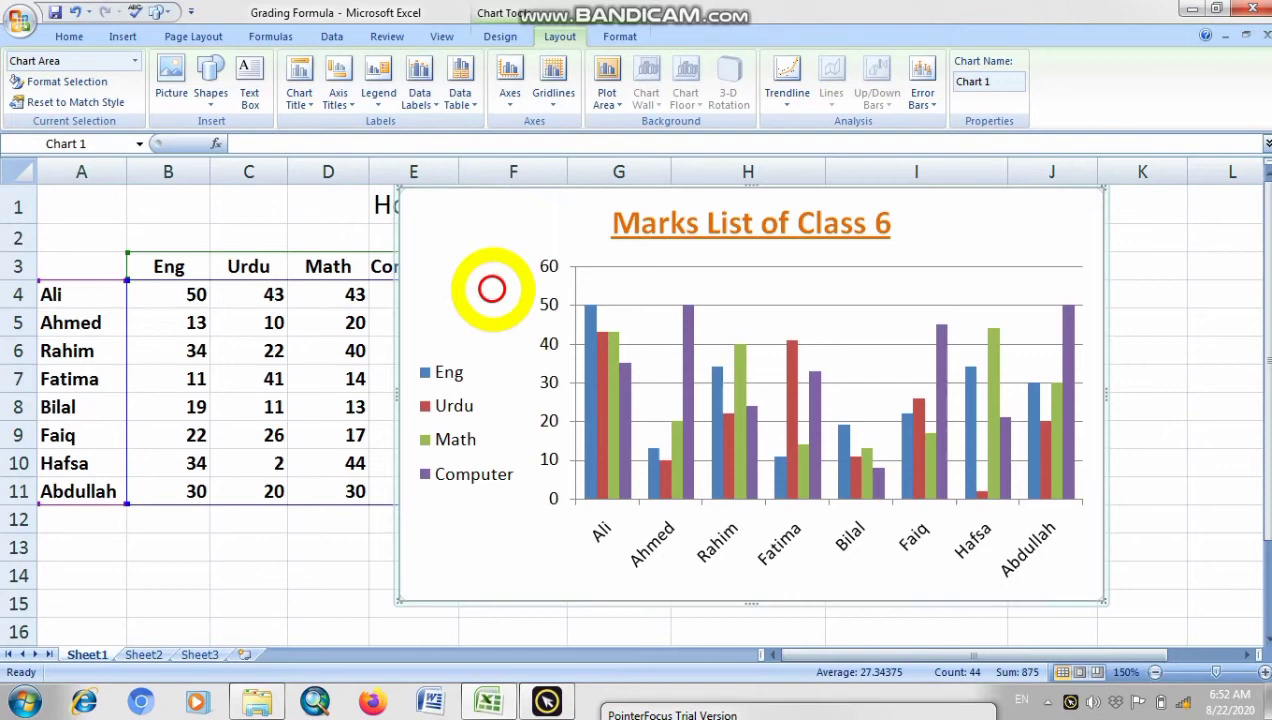
click(635, 291)
click(438, 97)
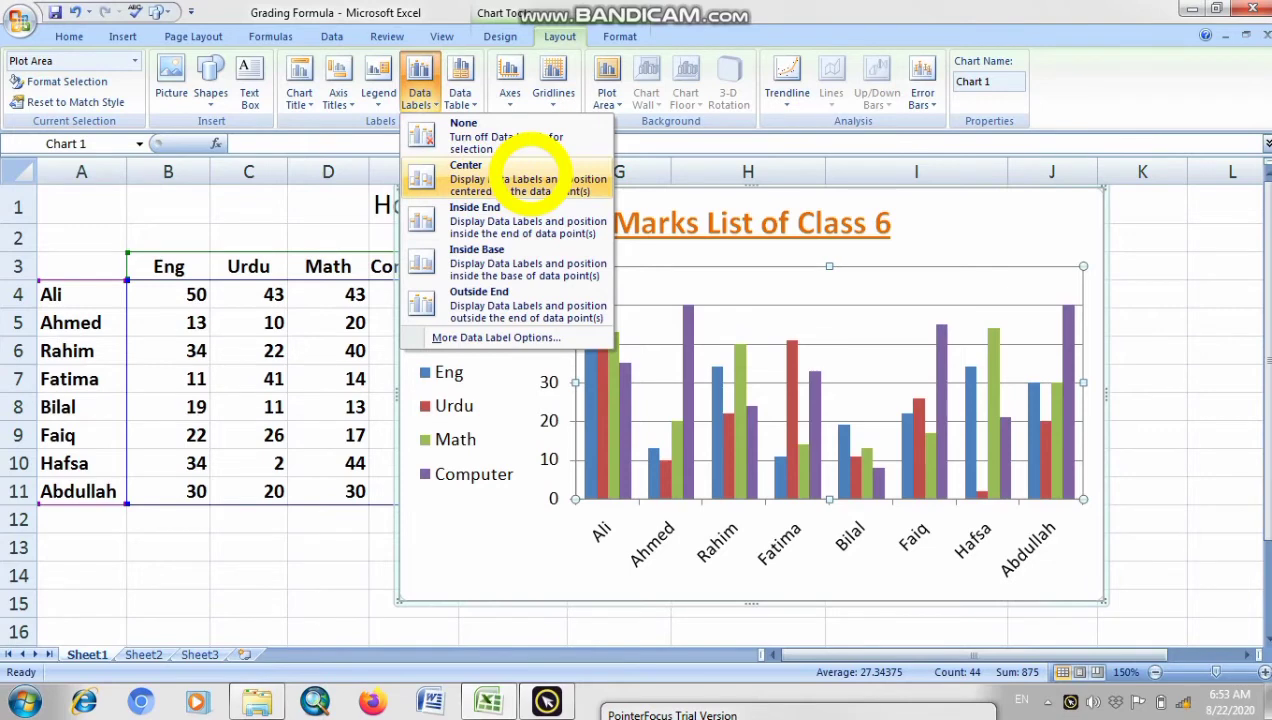
click(530, 177)
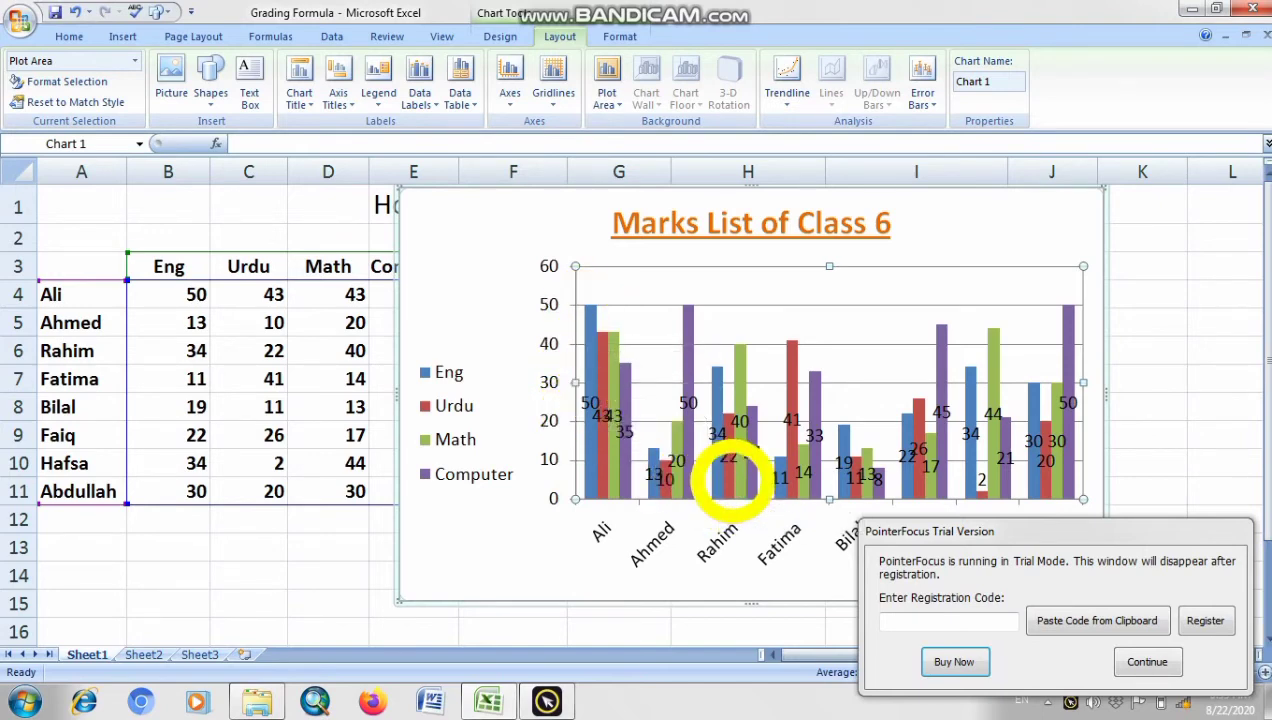
mouse_move(814, 380)
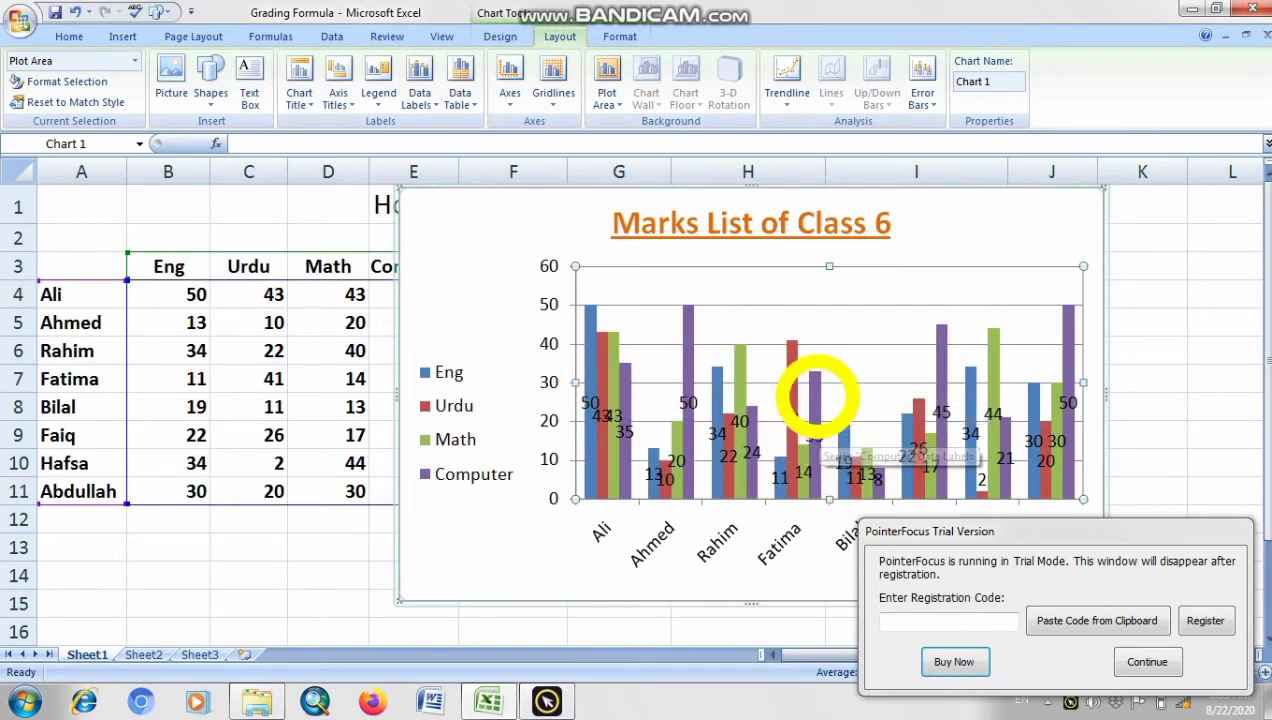
click(816, 434)
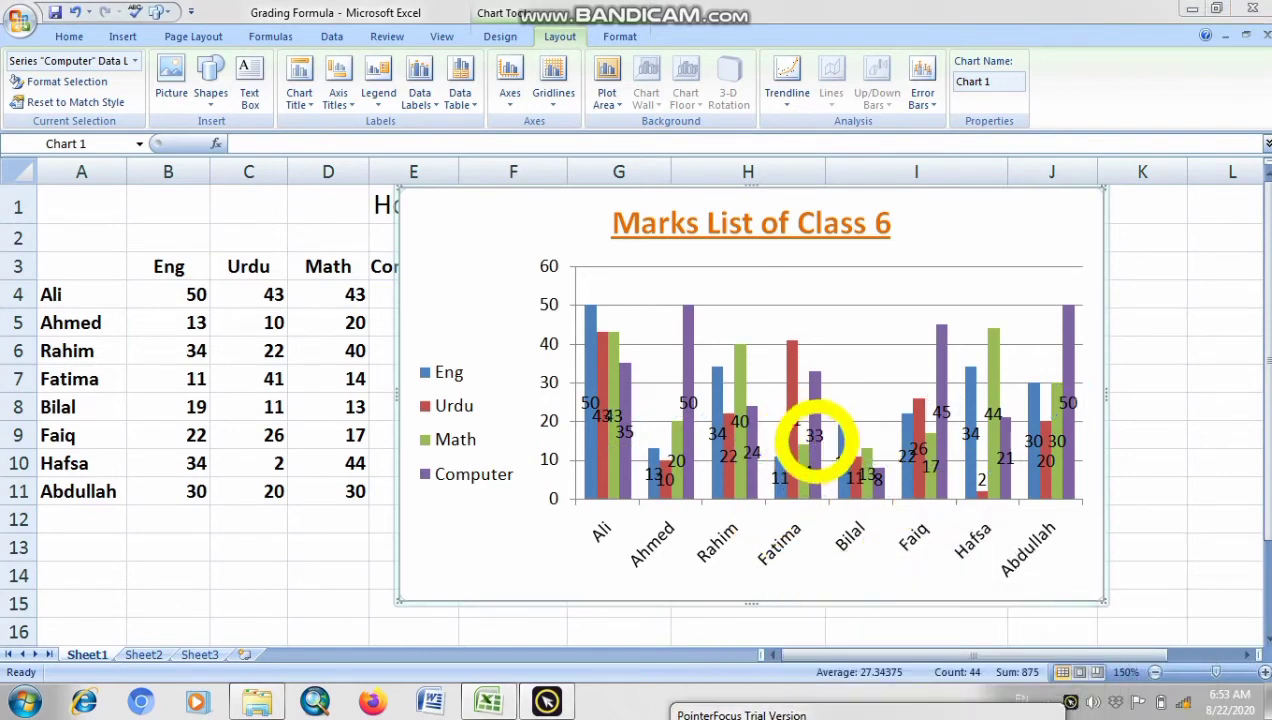
click(838, 332)
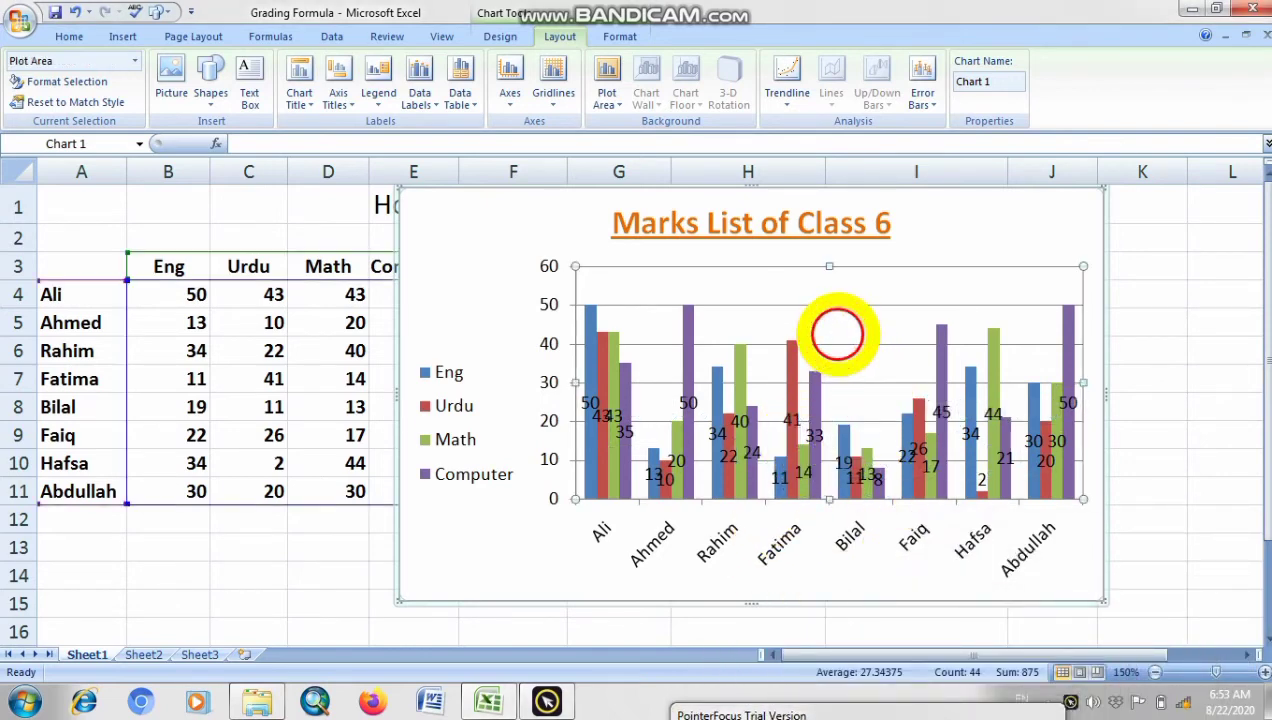
click(477, 279)
key(ctrl+z)
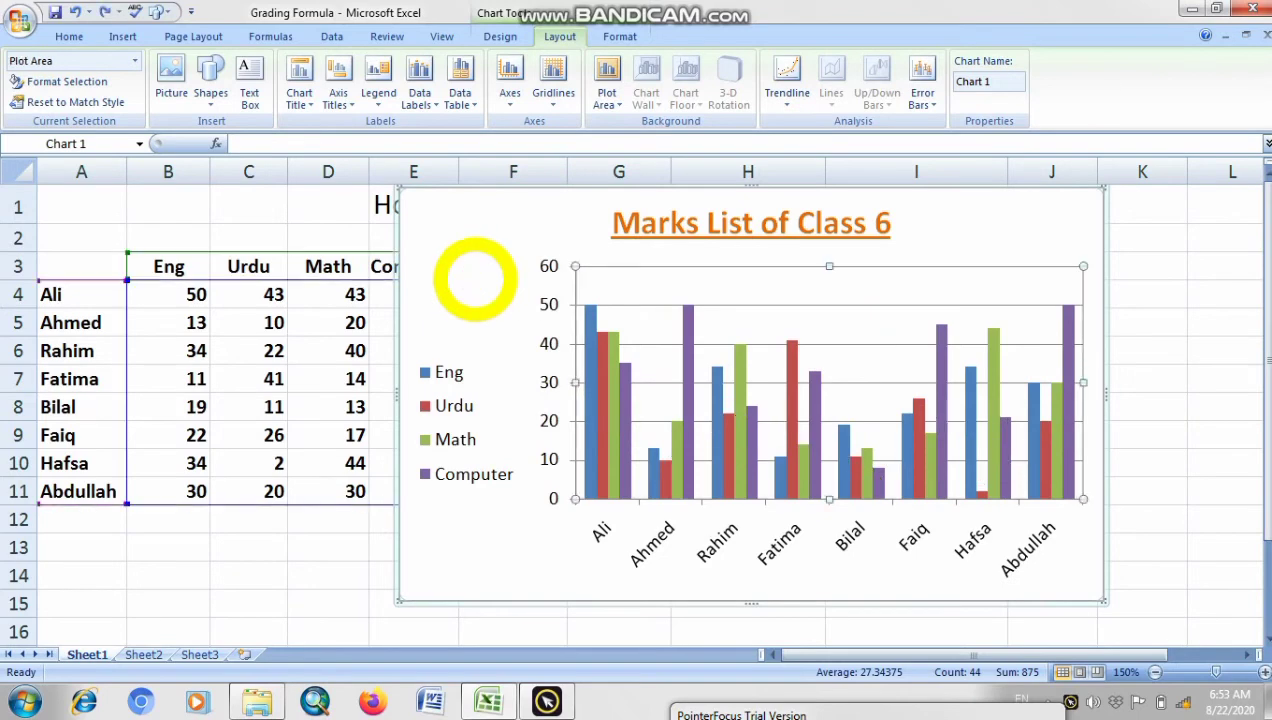
Step: Add data labels at the outside end of the columns and move the trial reminder off the chart
click(420, 97)
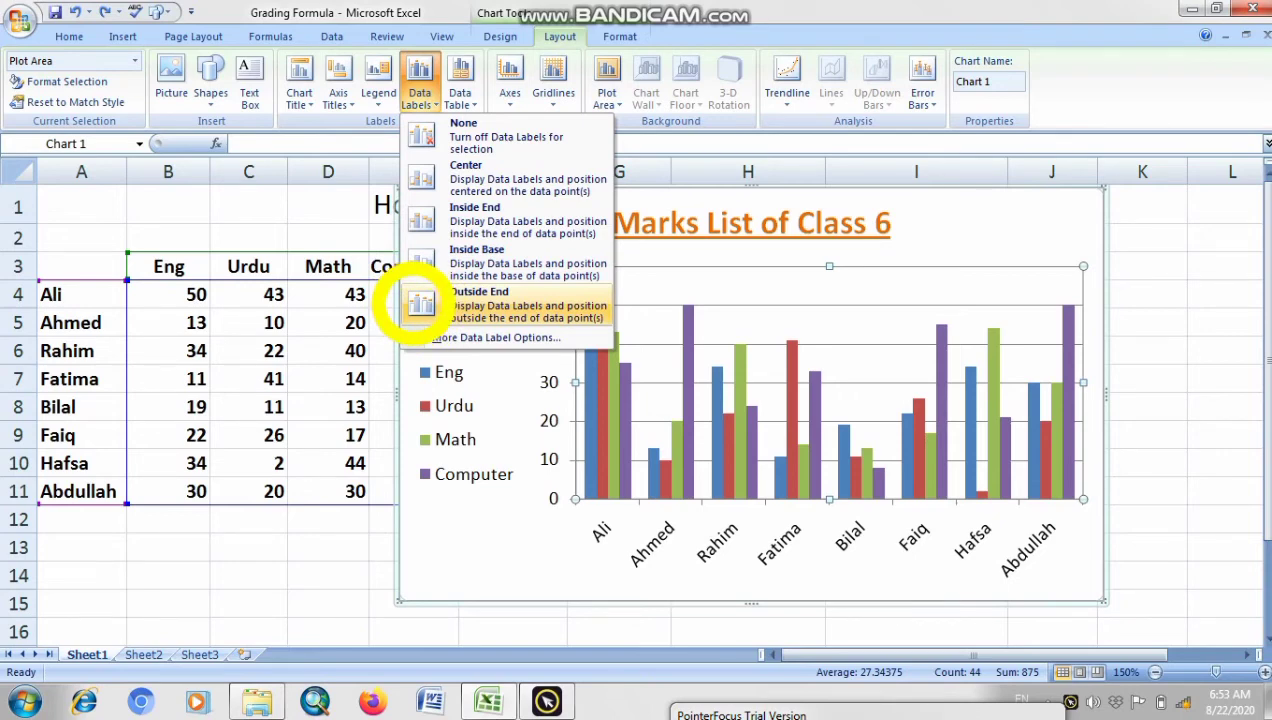
click(418, 302)
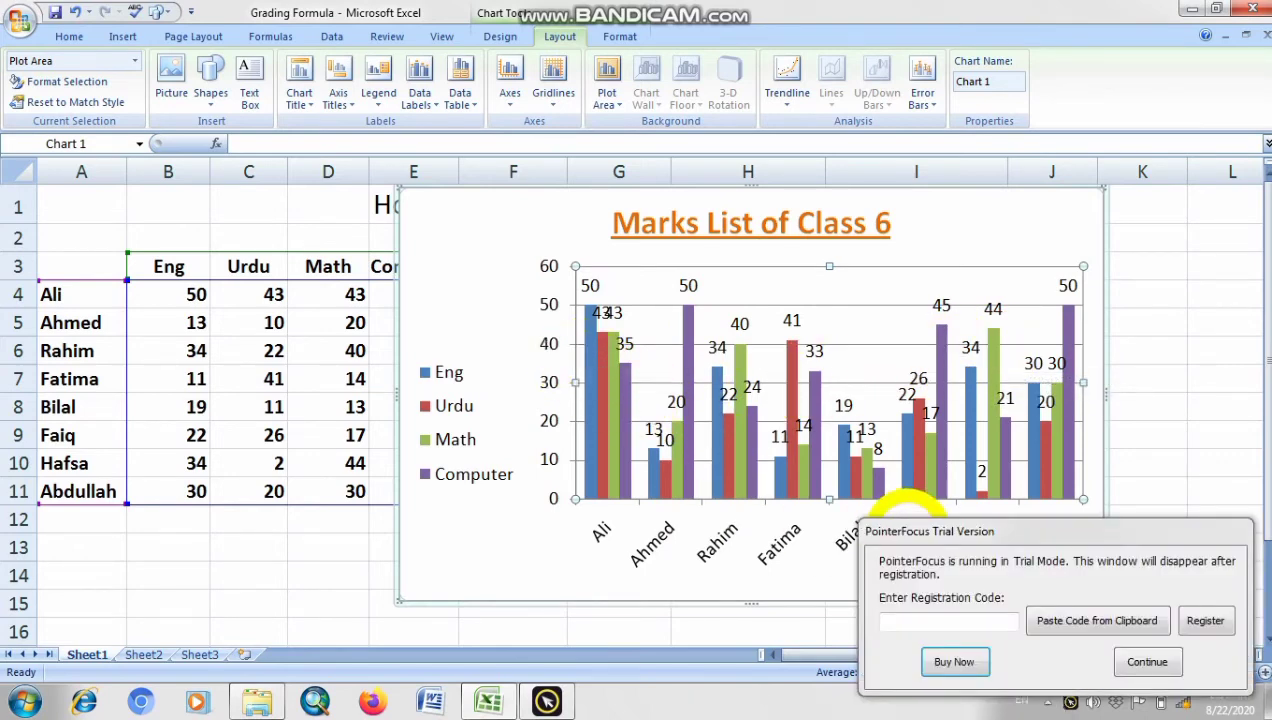
drag(912, 530, 732, 717)
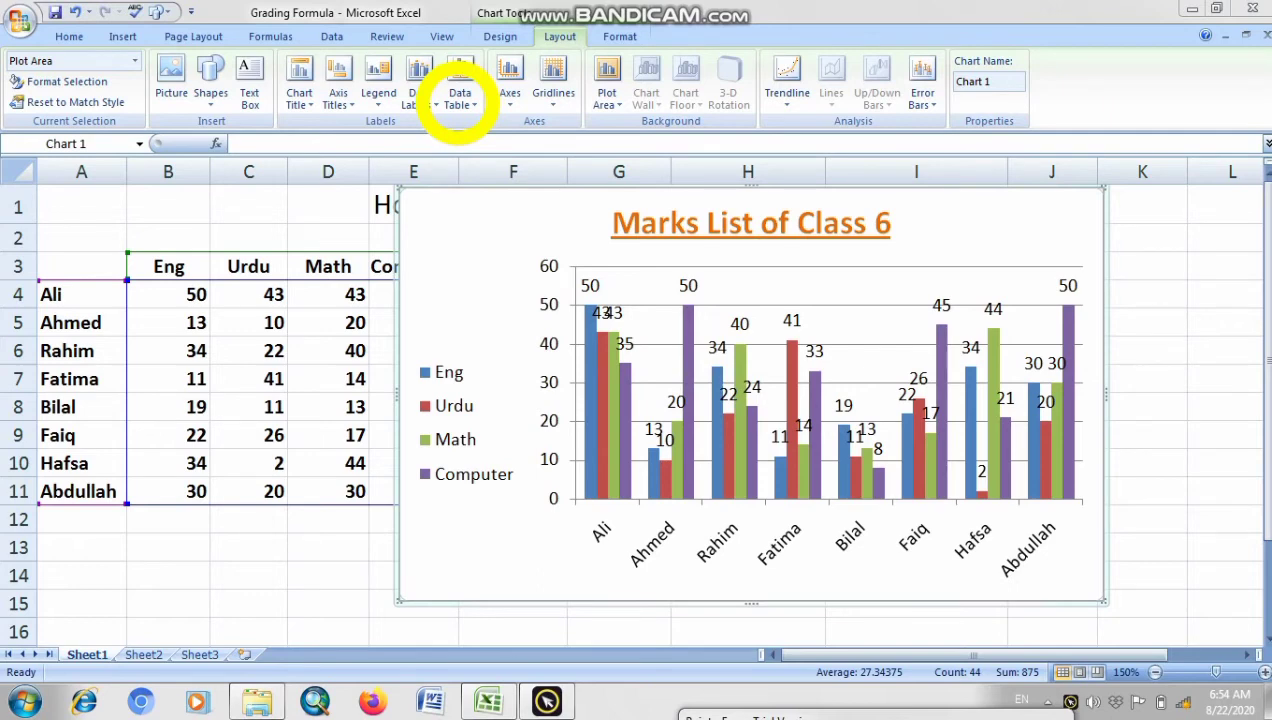
Step: Show a data table without legend keys below the chart
click(676, 369)
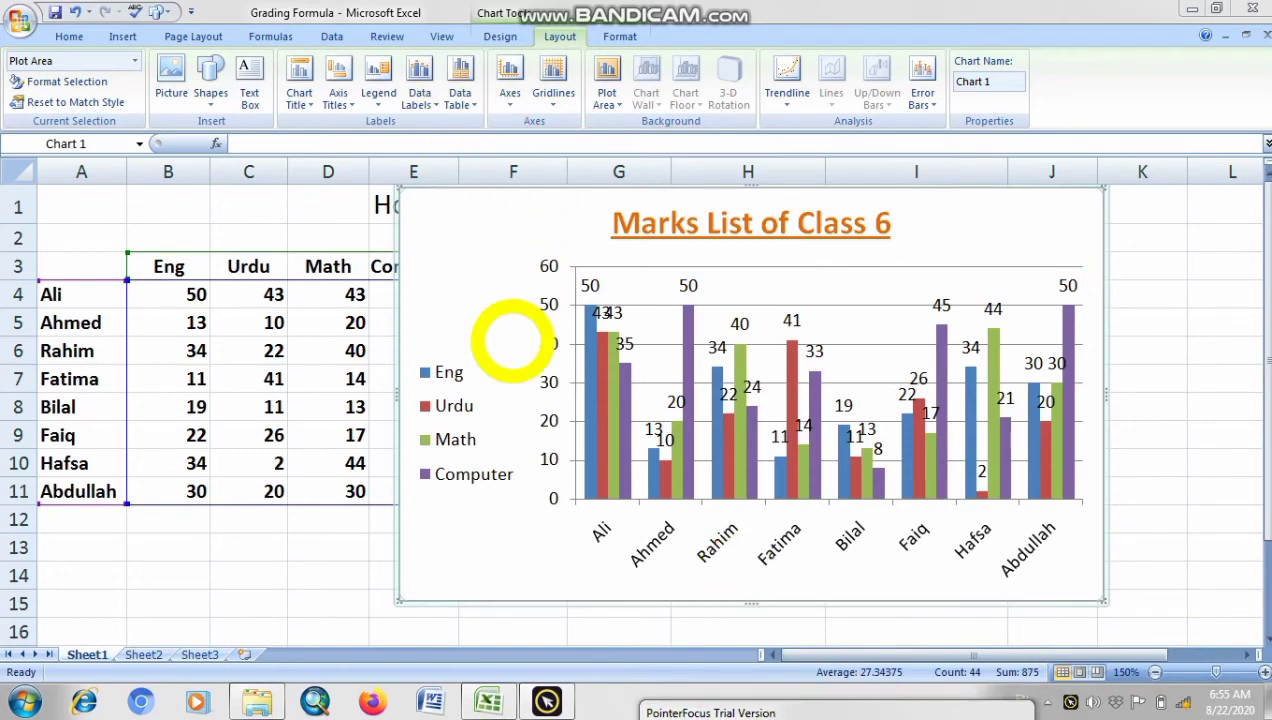
click(596, 478)
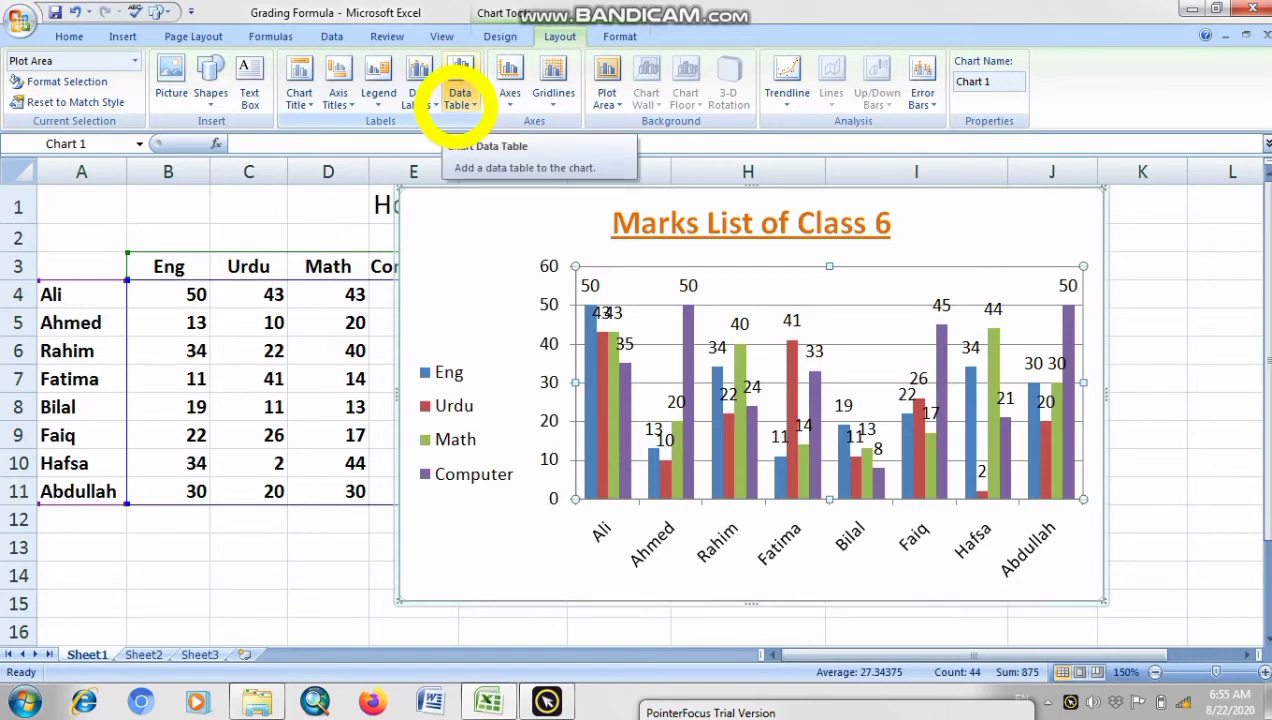
click(459, 104)
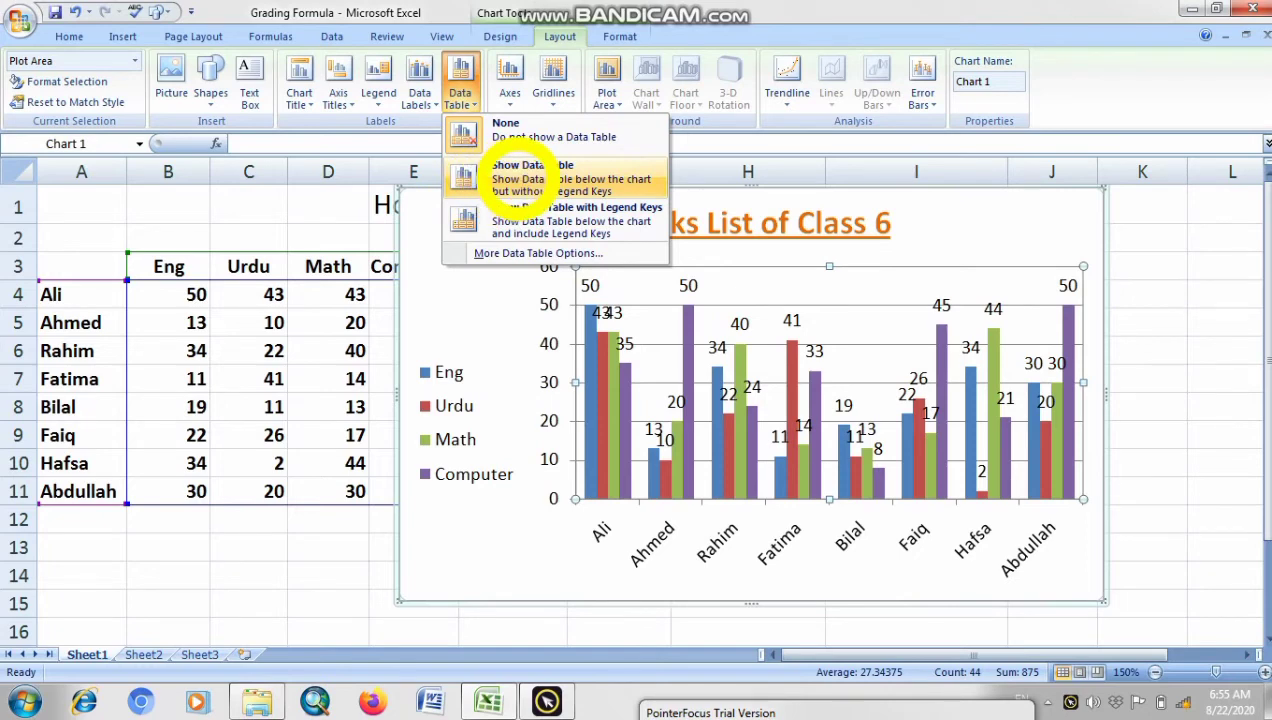
click(515, 180)
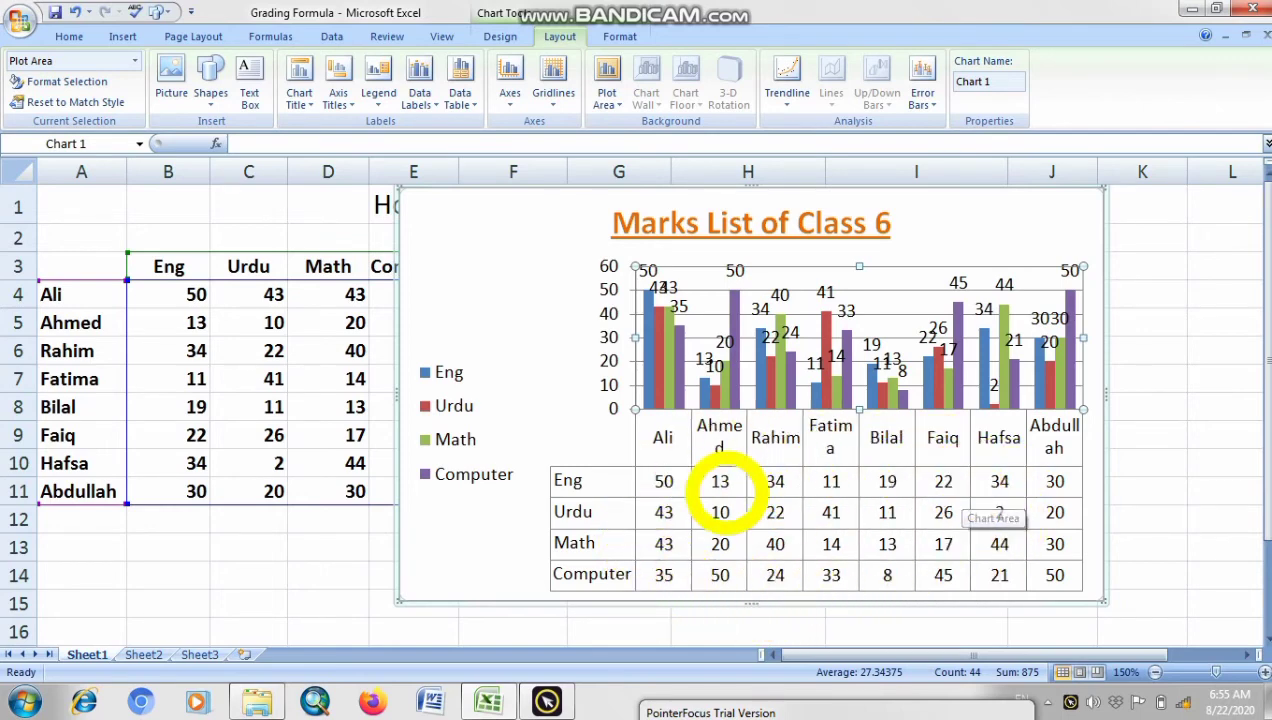
Step: Turn off the data labels on the chart's columns
click(584, 489)
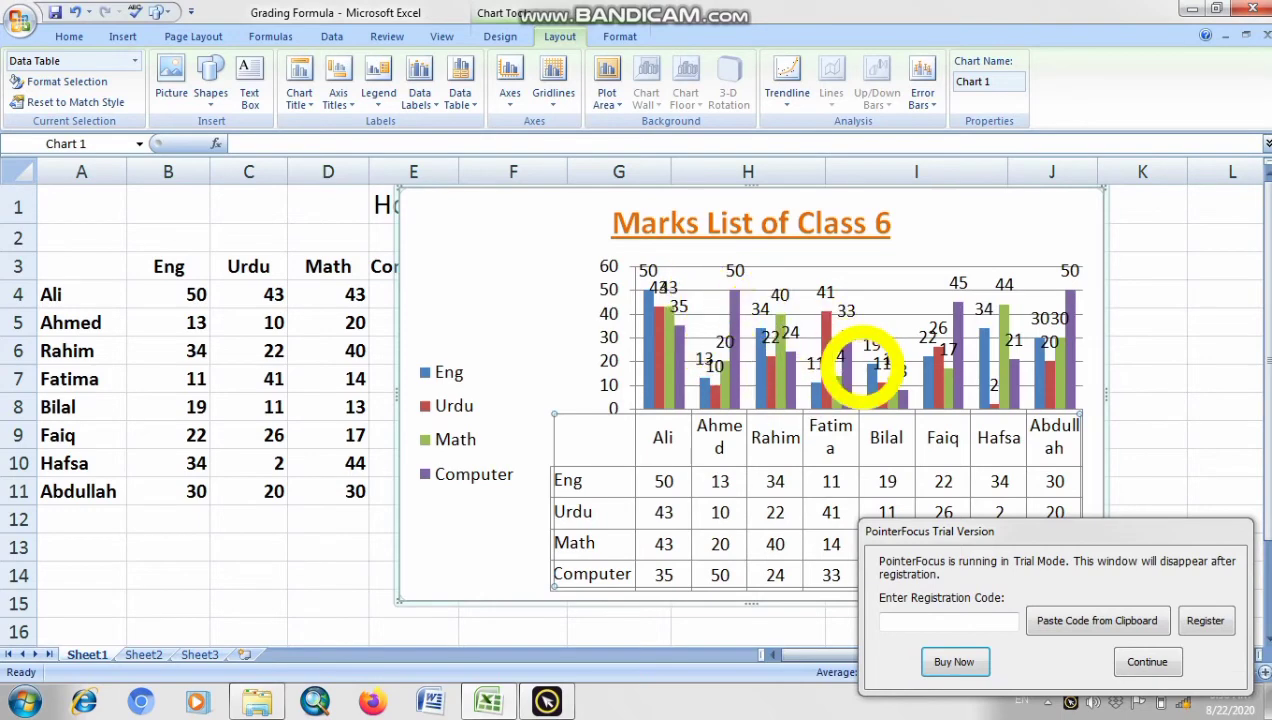
click(420, 90)
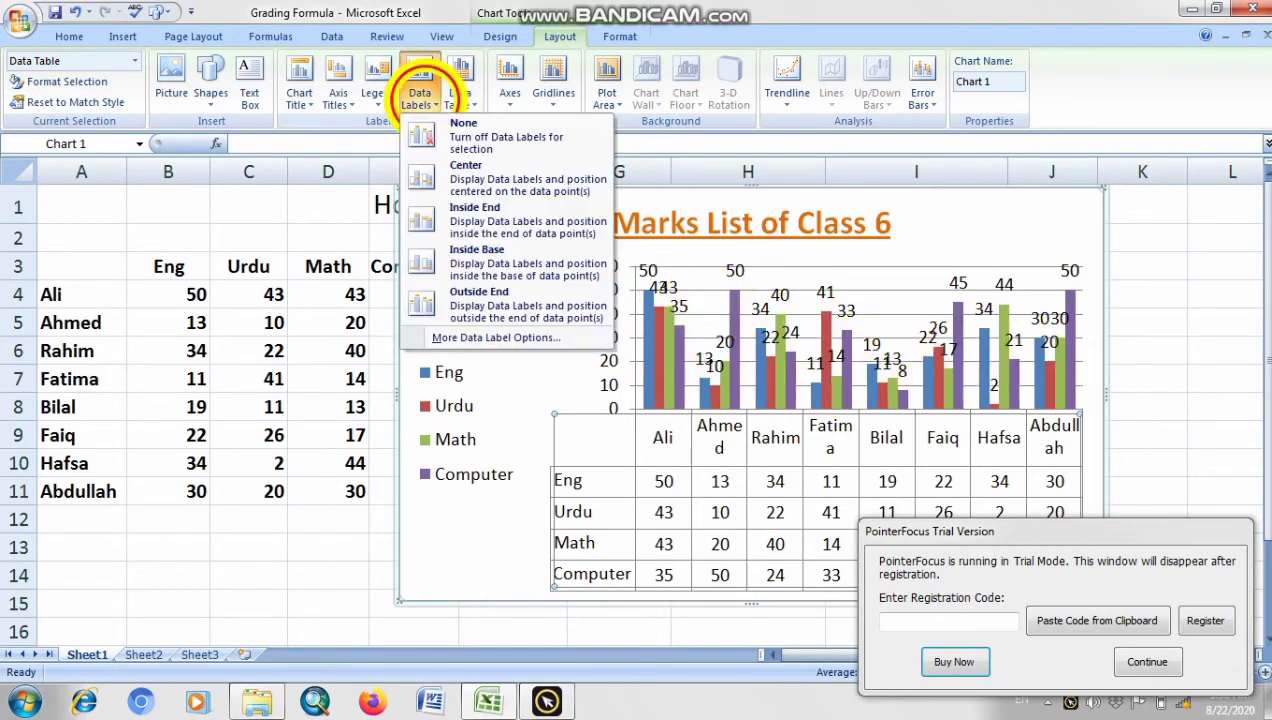
click(430, 130)
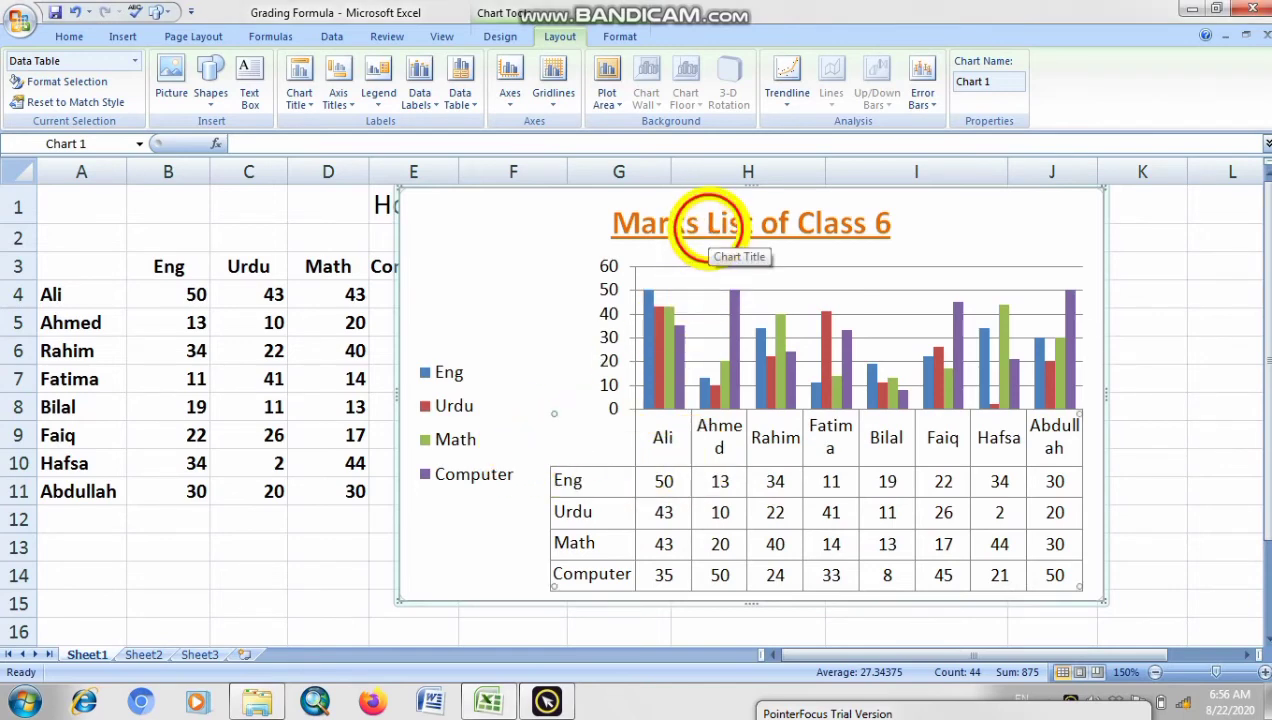
click(706, 225)
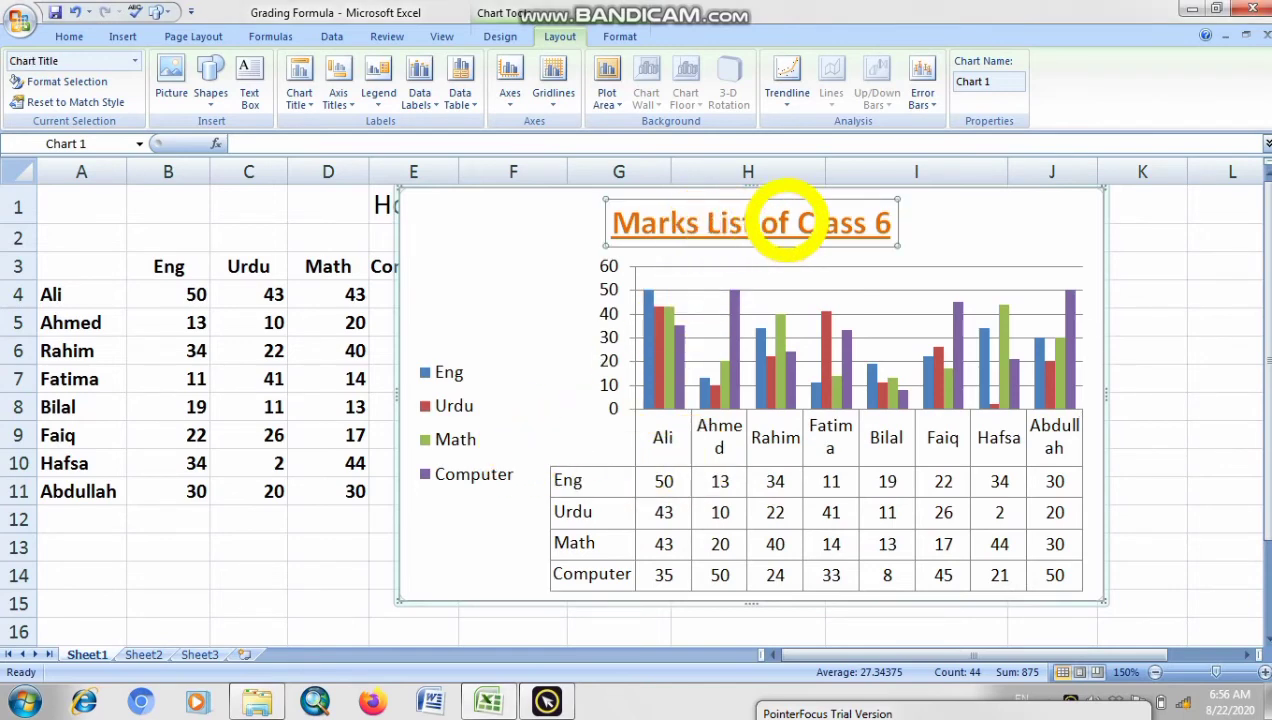
click(300, 98)
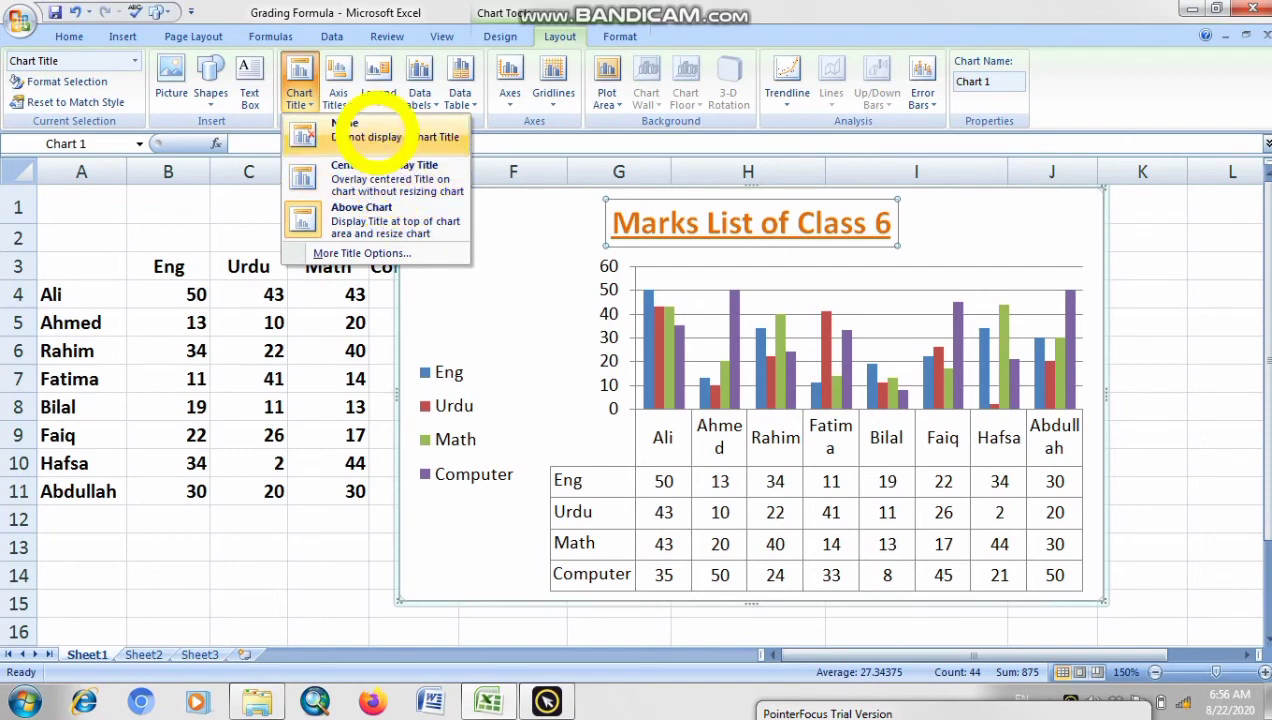
click(378, 98)
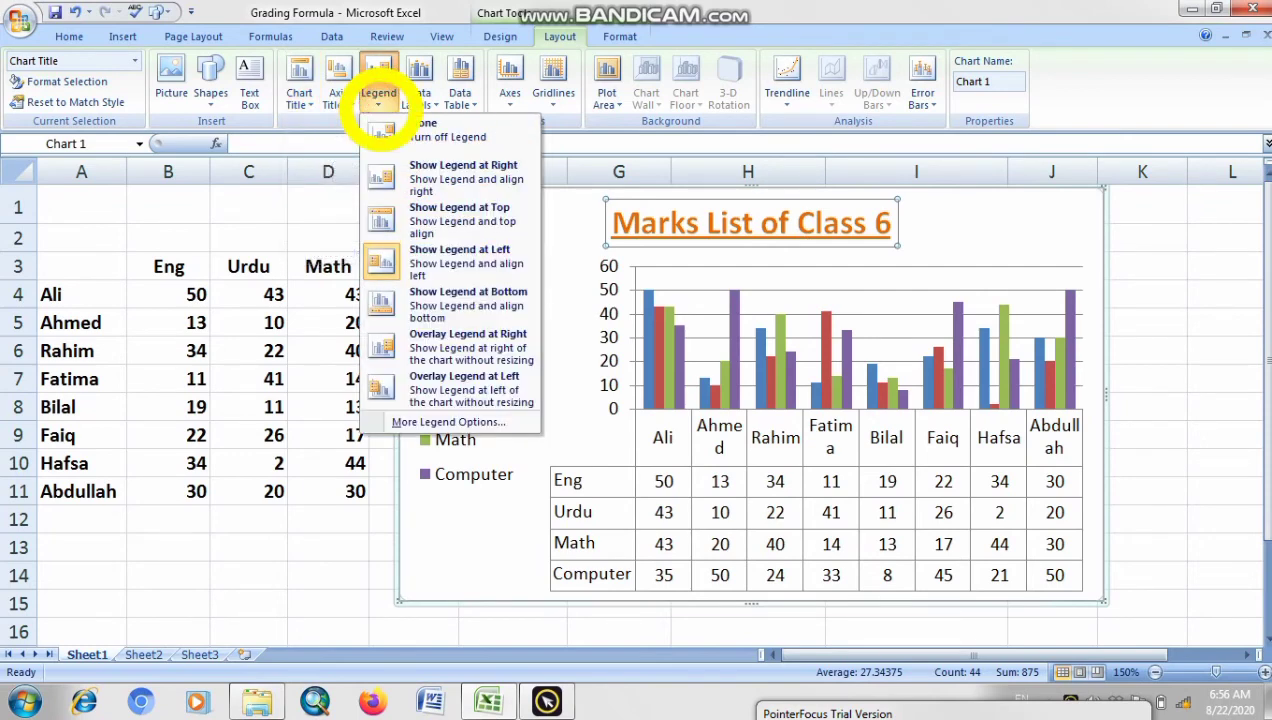
click(566, 296)
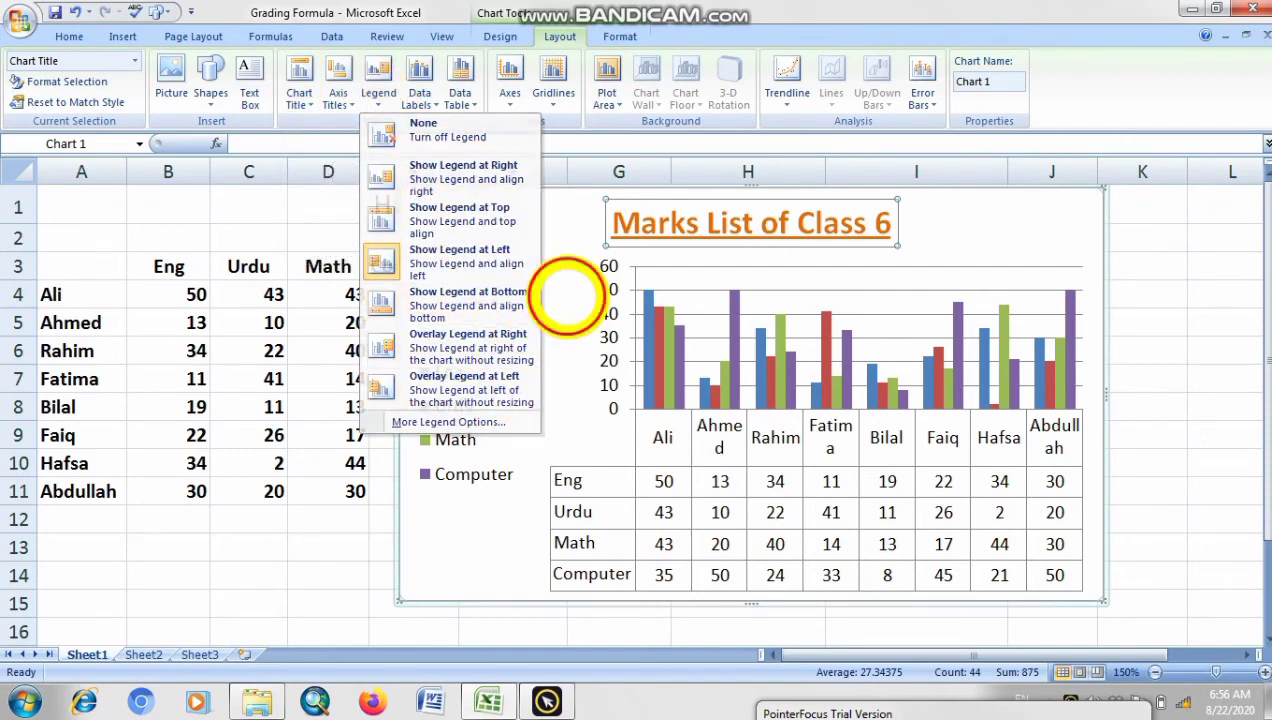
click(524, 378)
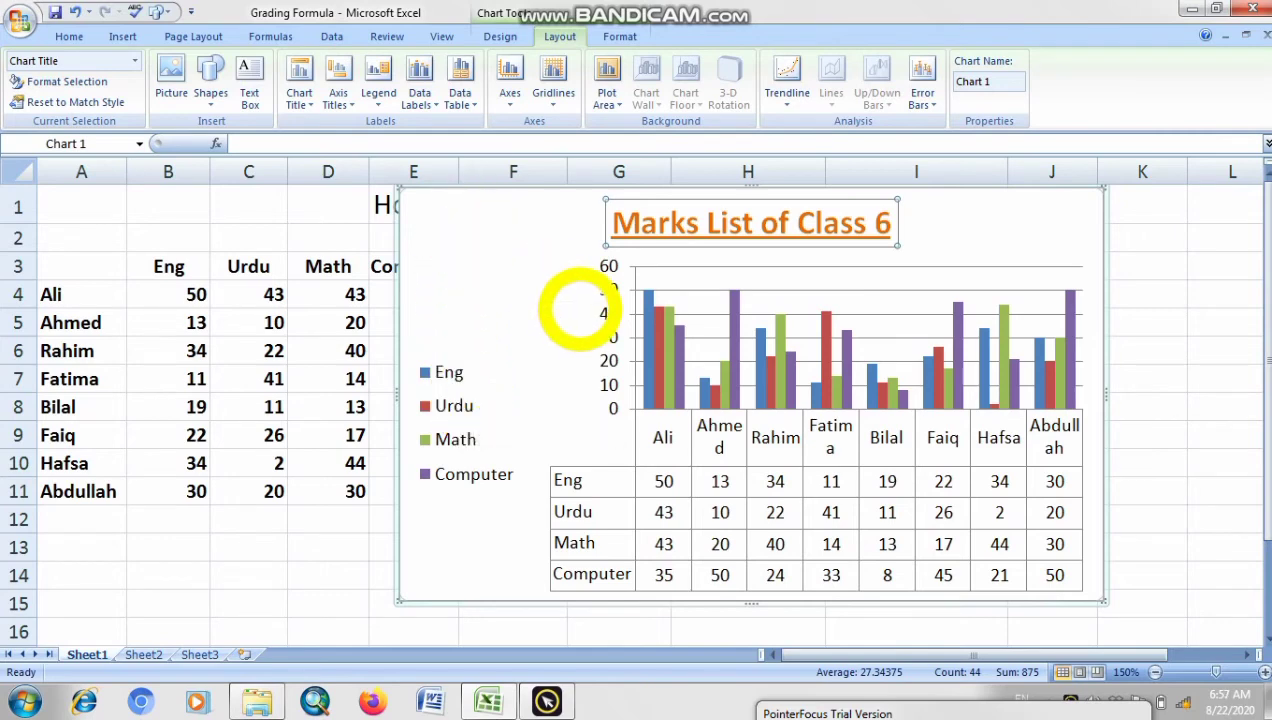
click(501, 37)
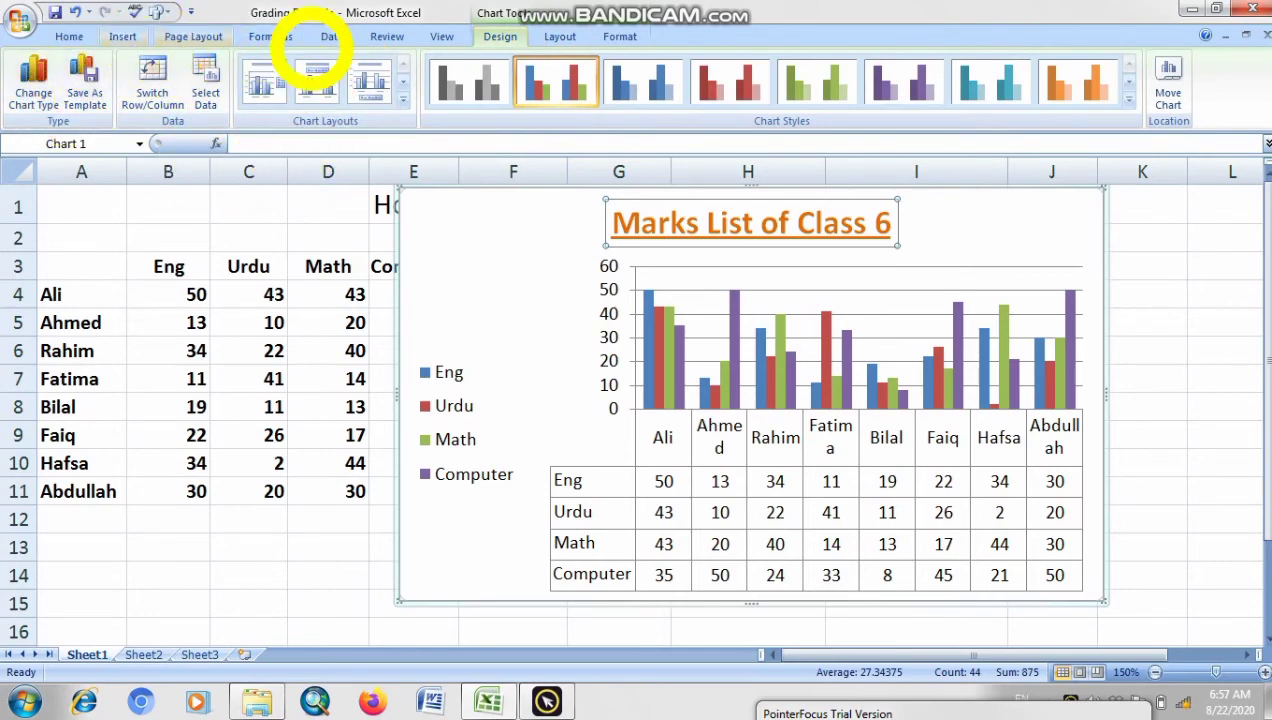
click(559, 36)
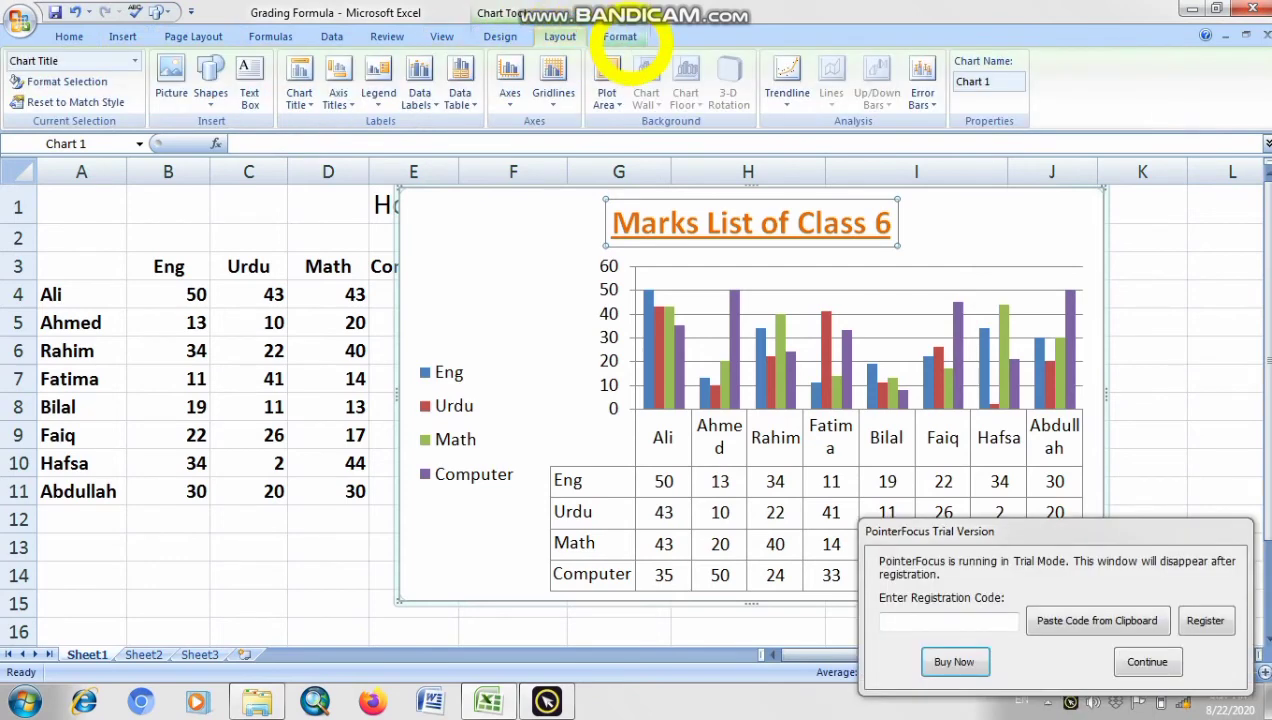
Step: Bring up the shape formatting options and select the Eng series columns in the chart
click(620, 36)
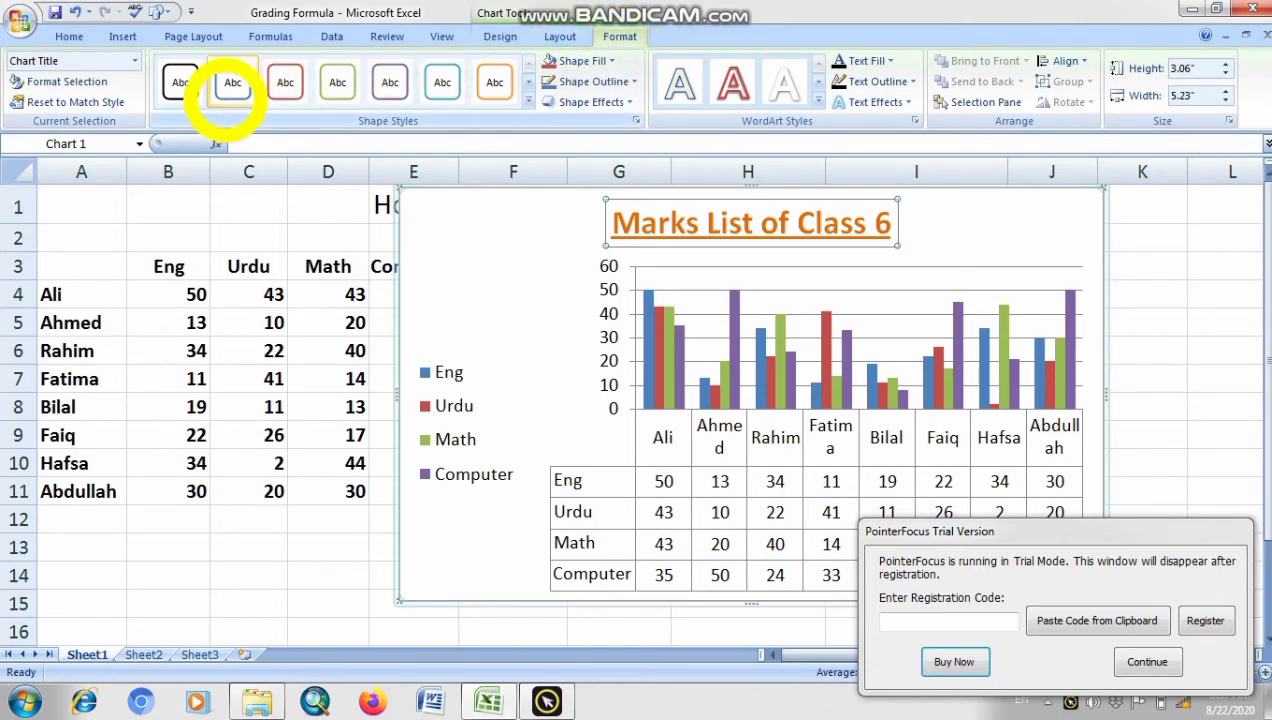
click(648, 375)
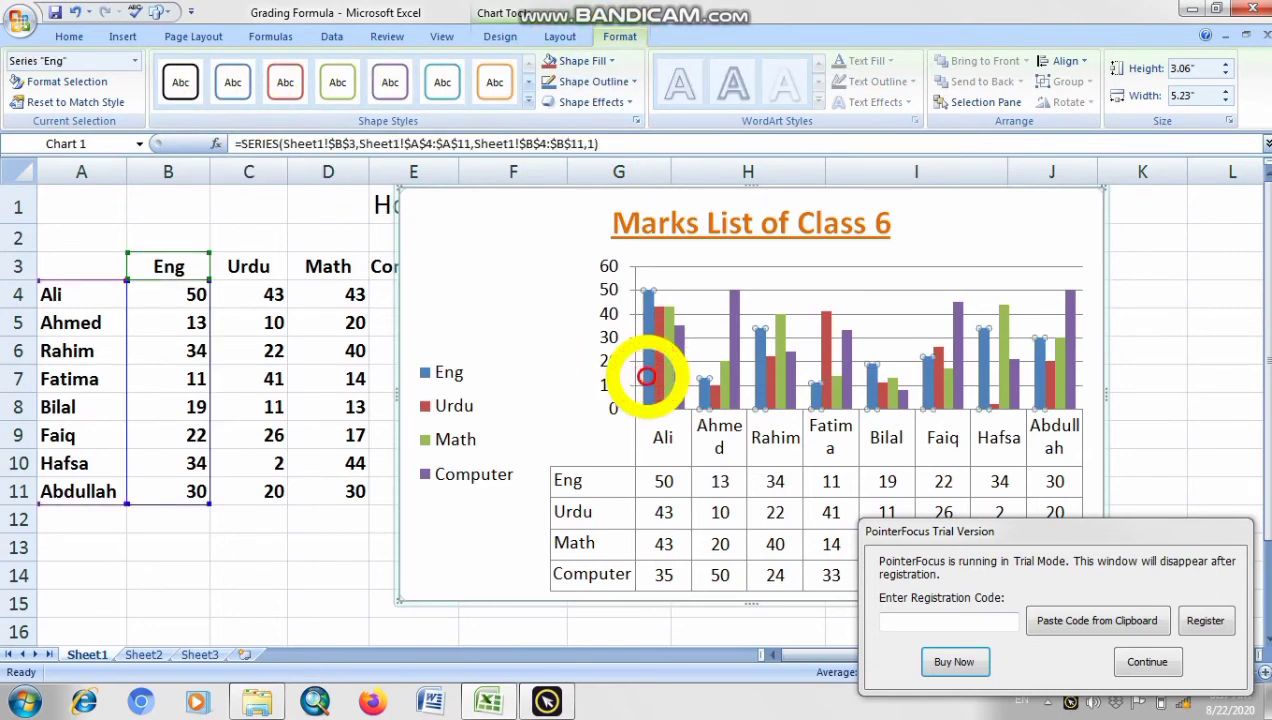